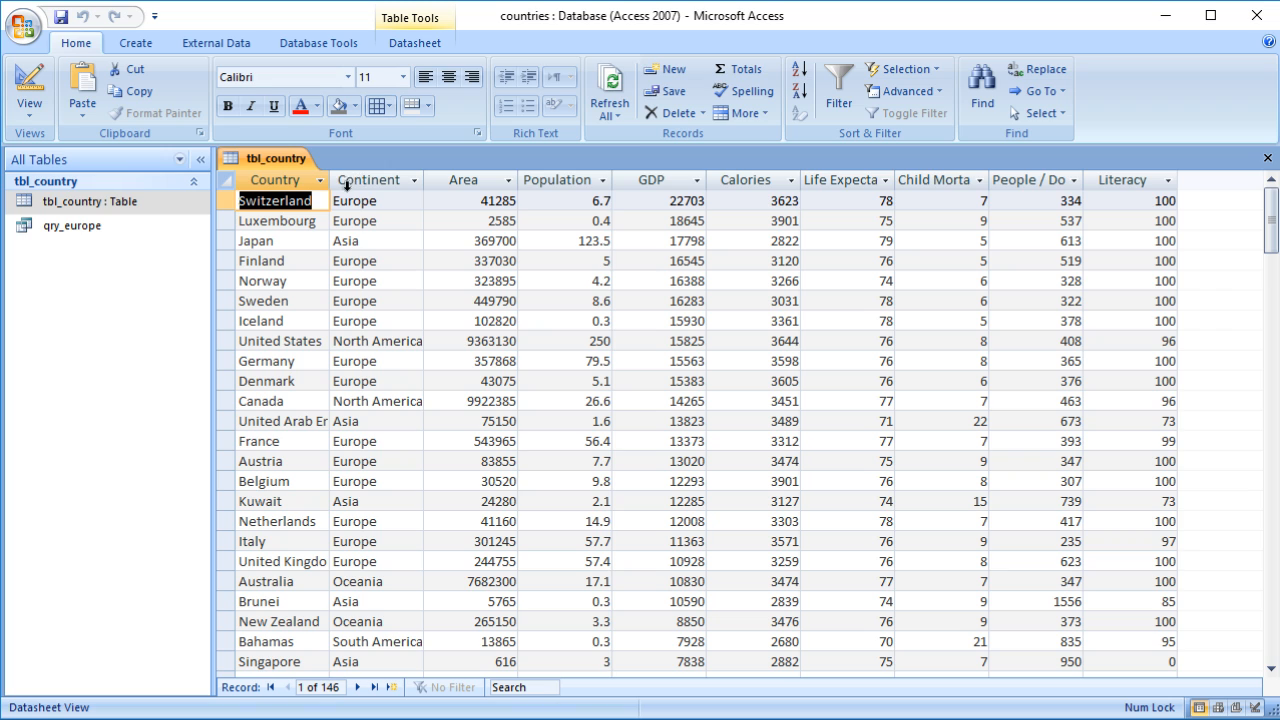
Step: Create a new query in Design View and add the tbl_country table to it
click(300, 181)
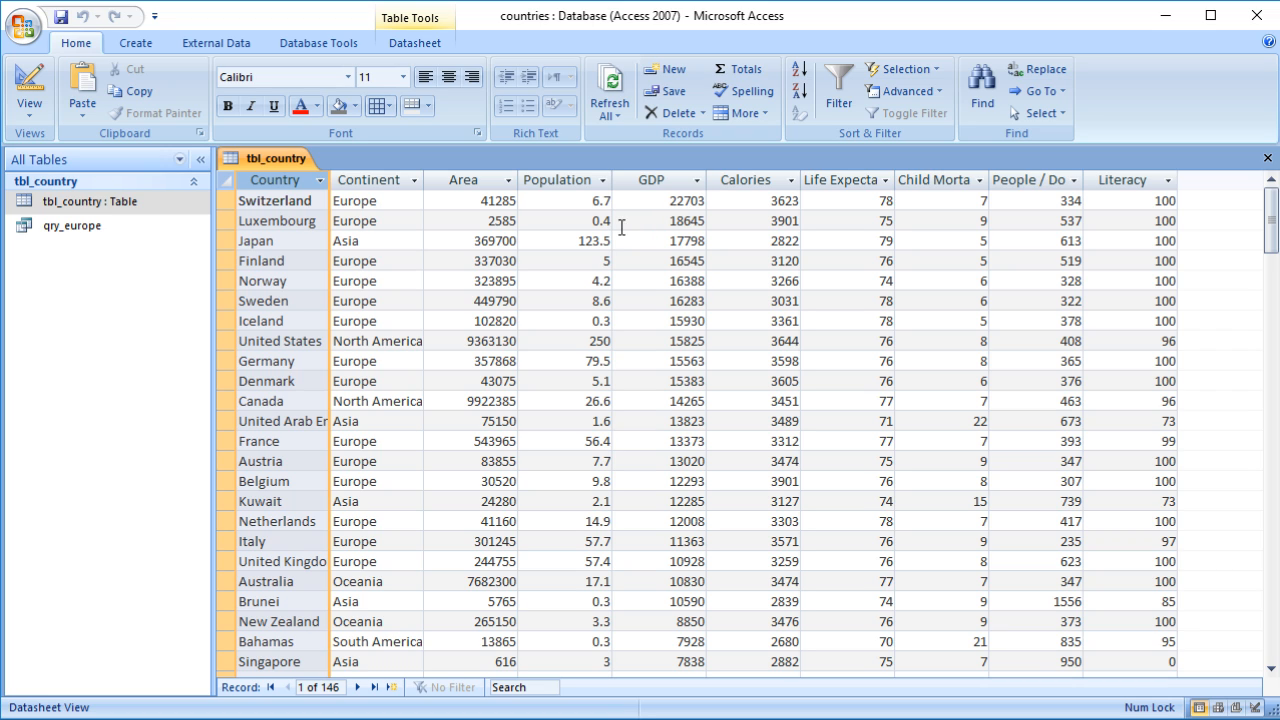
click(135, 43)
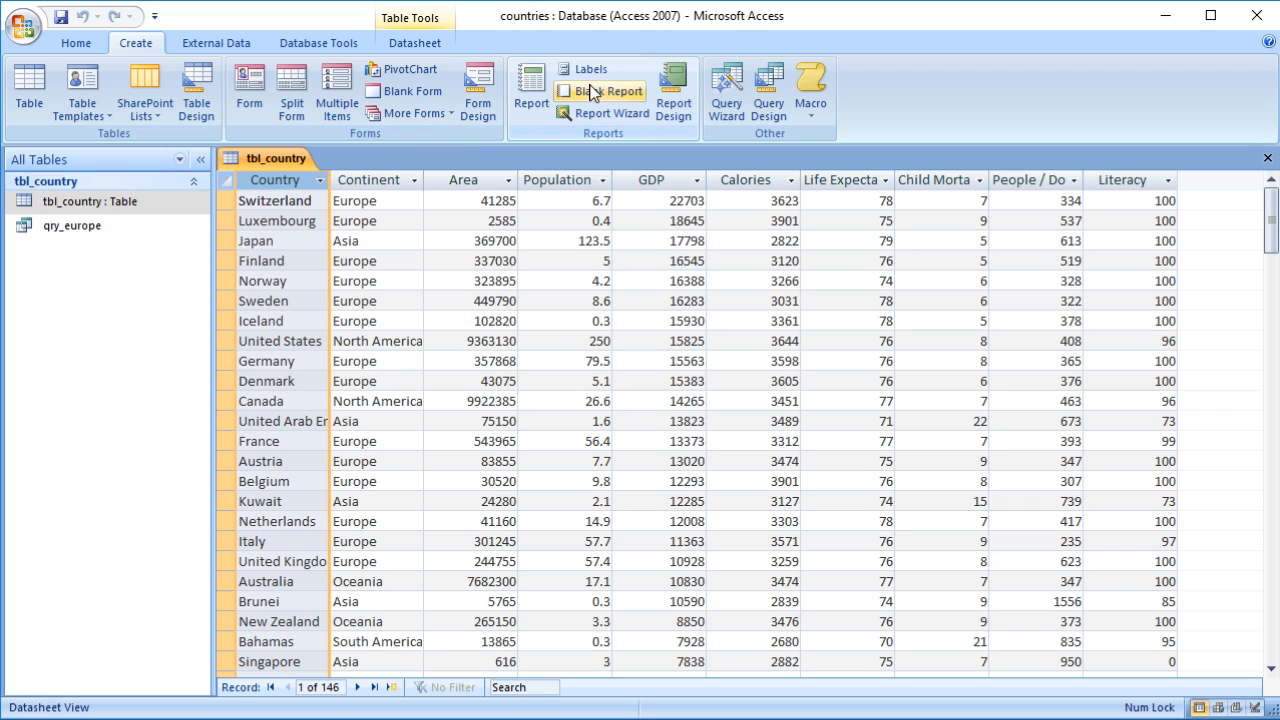
click(768, 104)
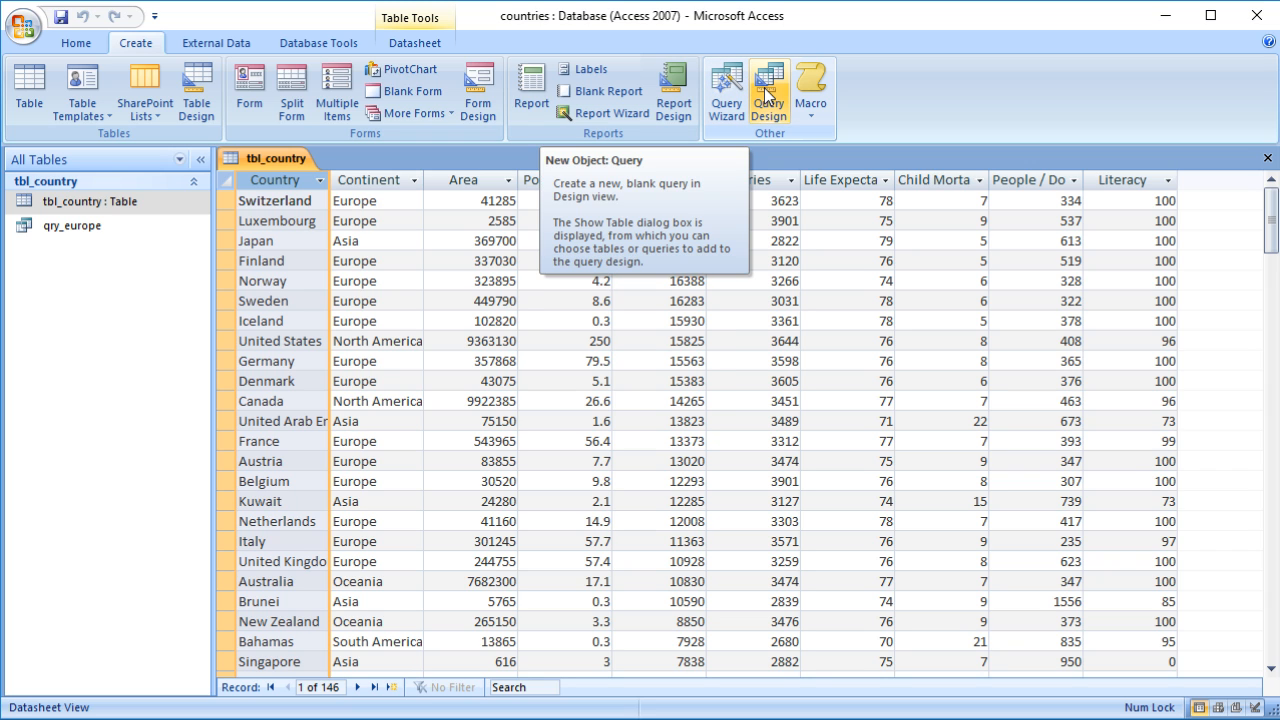
click(768, 95)
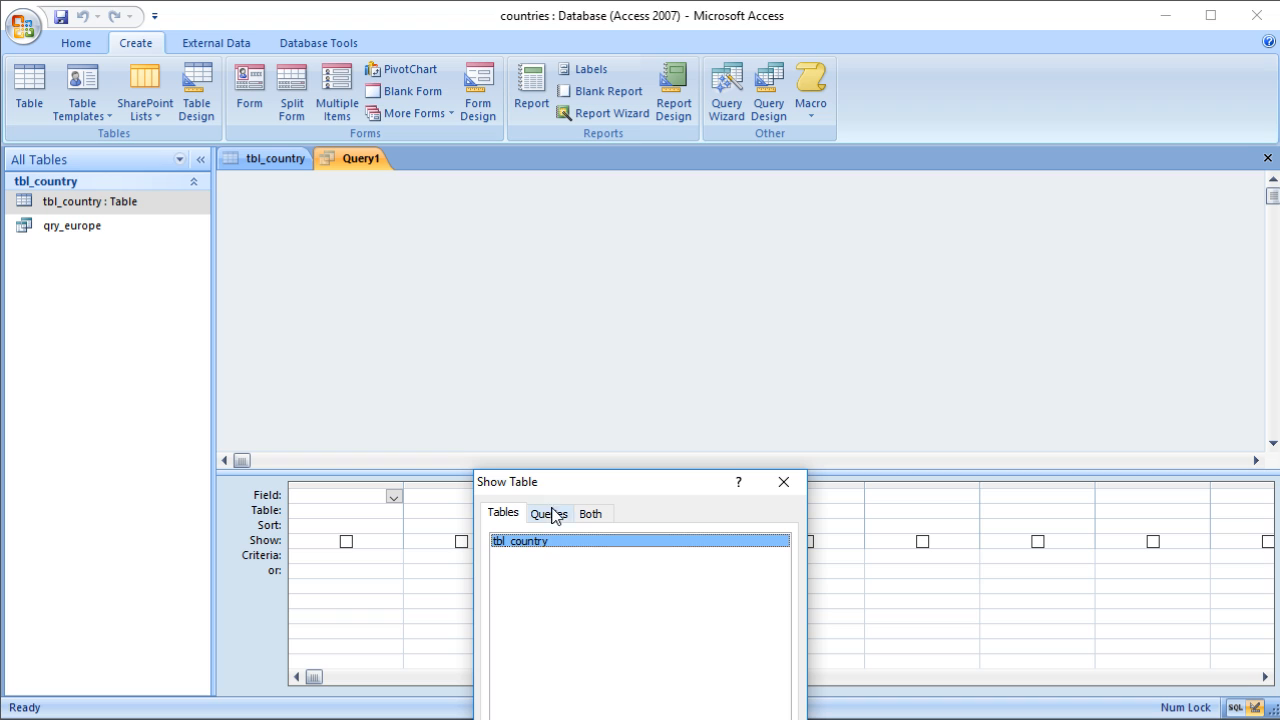
drag(567, 487, 543, 300)
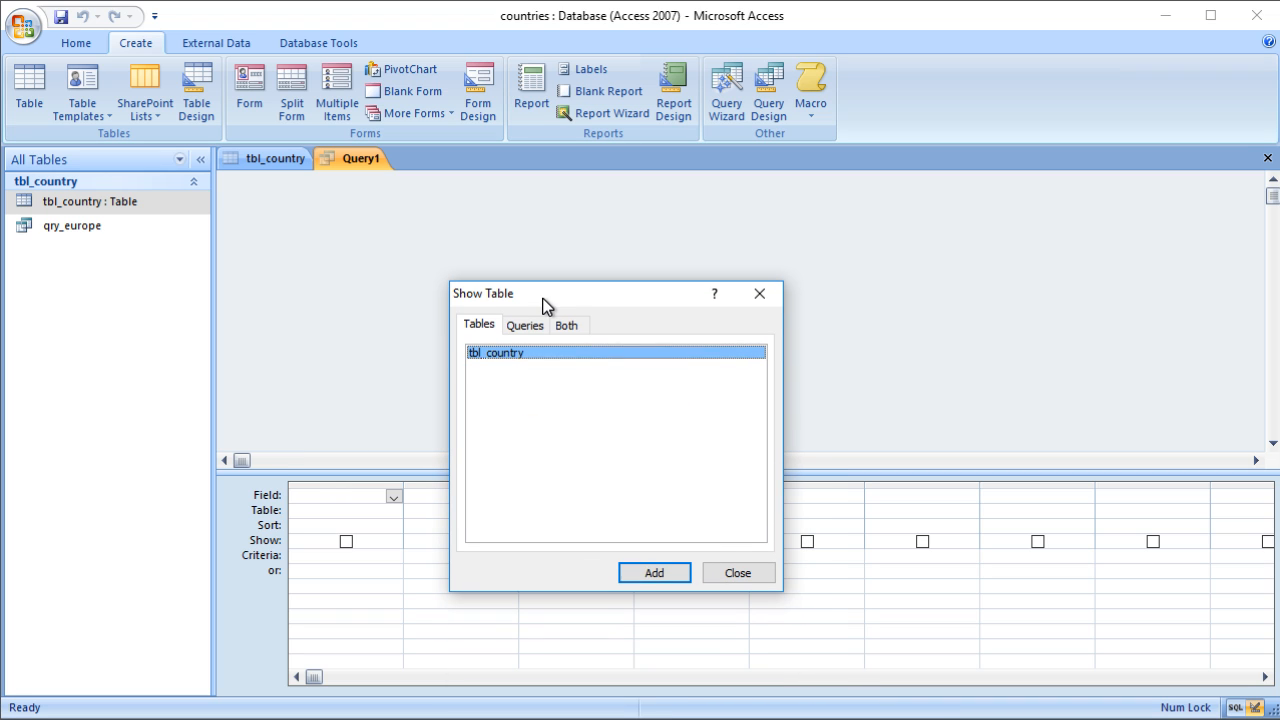
double_click(525, 355)
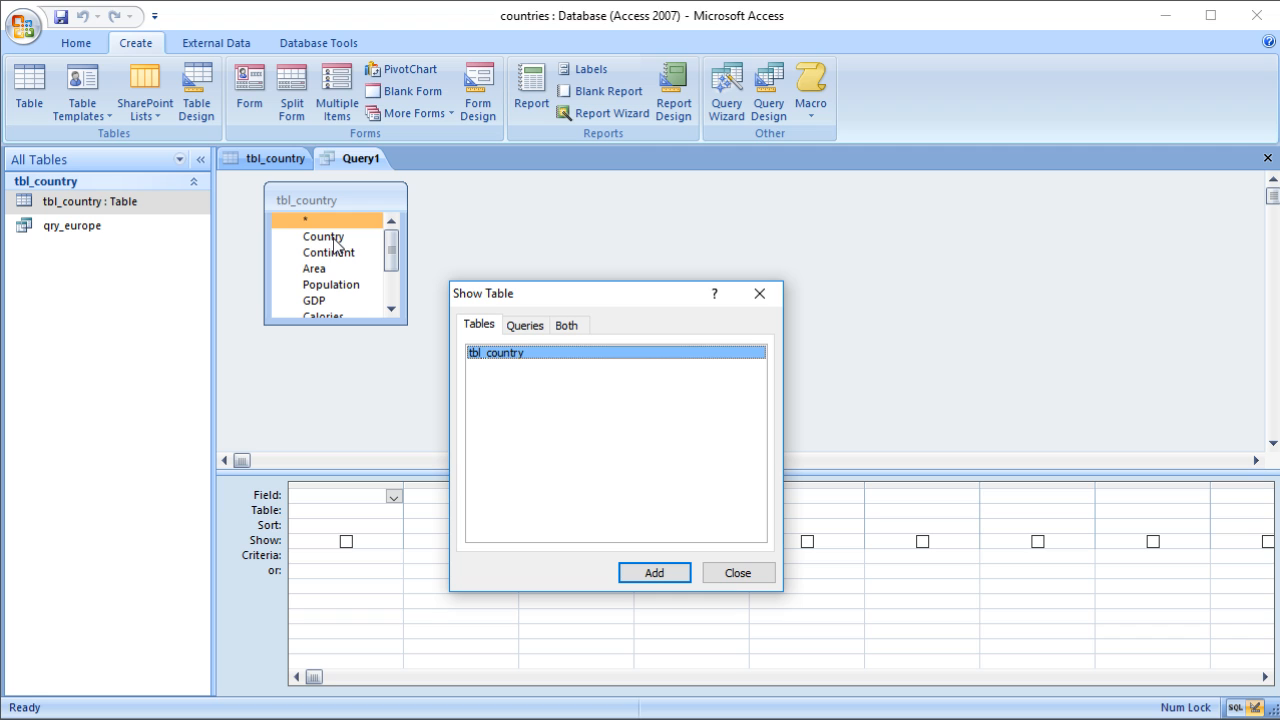
click(738, 573)
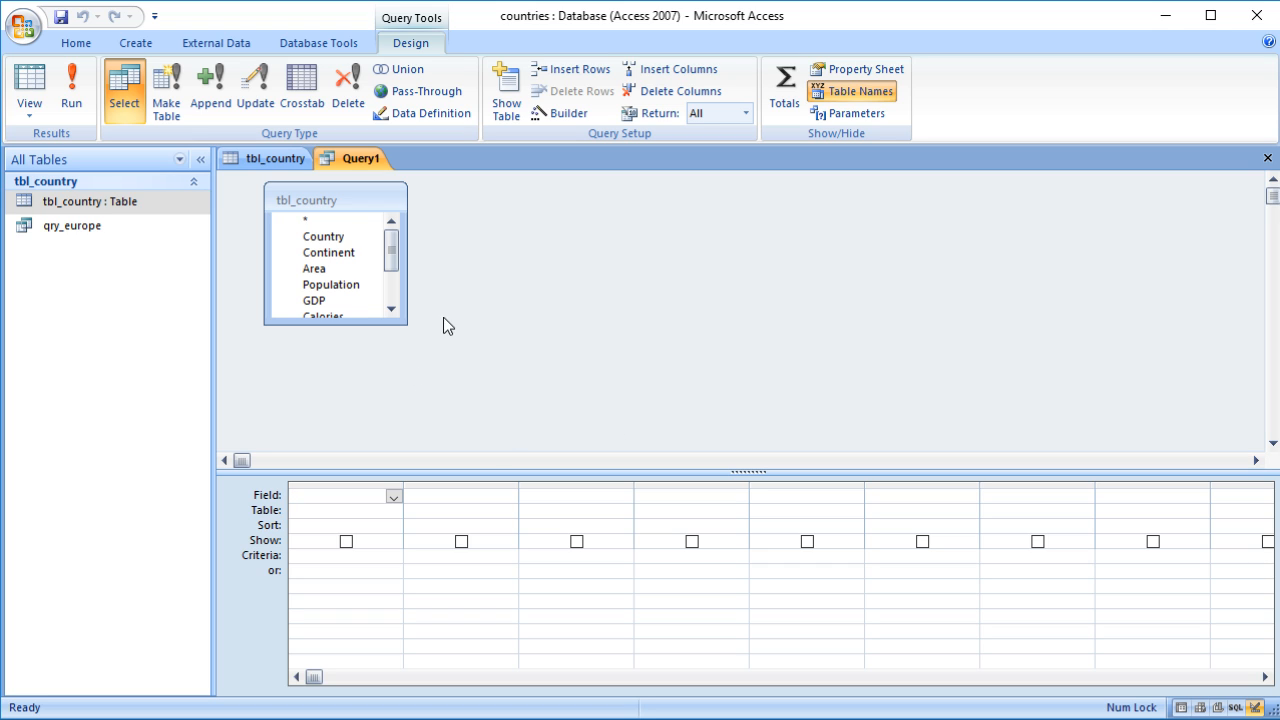
Step: Enlarge the tbl_country field list and add the Country field to the query grid
drag(405, 324, 440, 420)
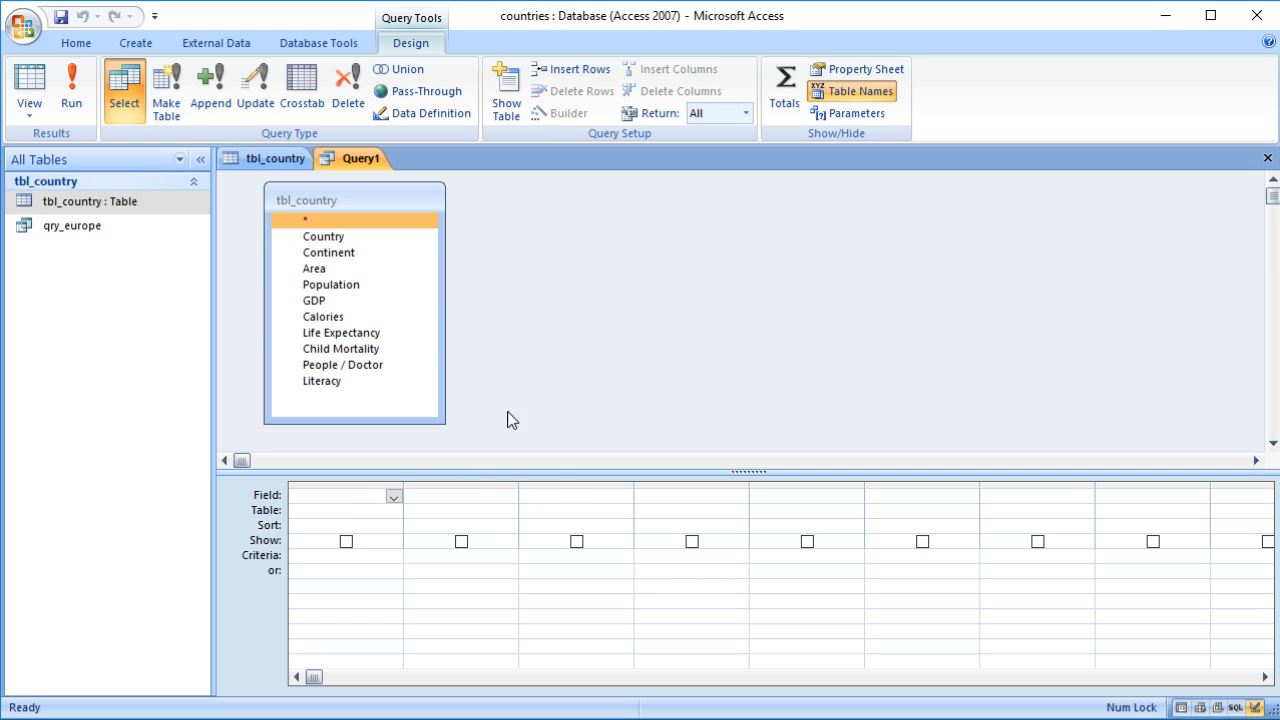
double_click(325, 236)
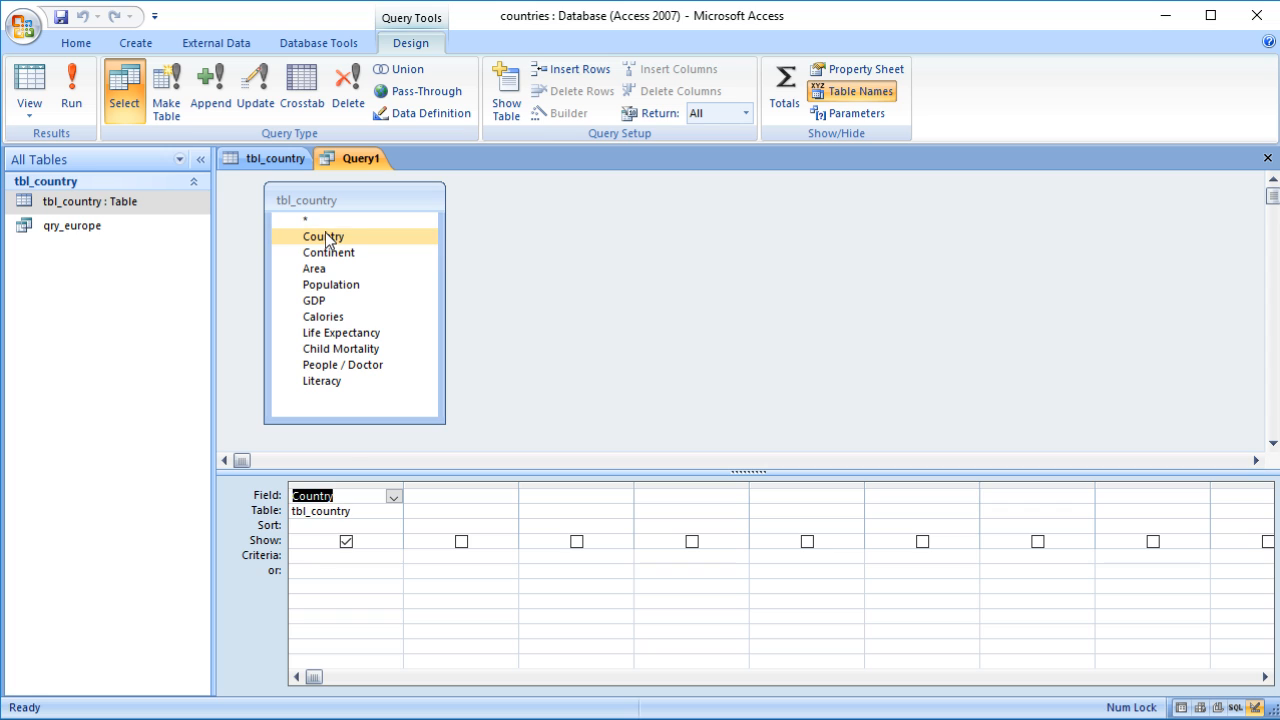
click(470, 497)
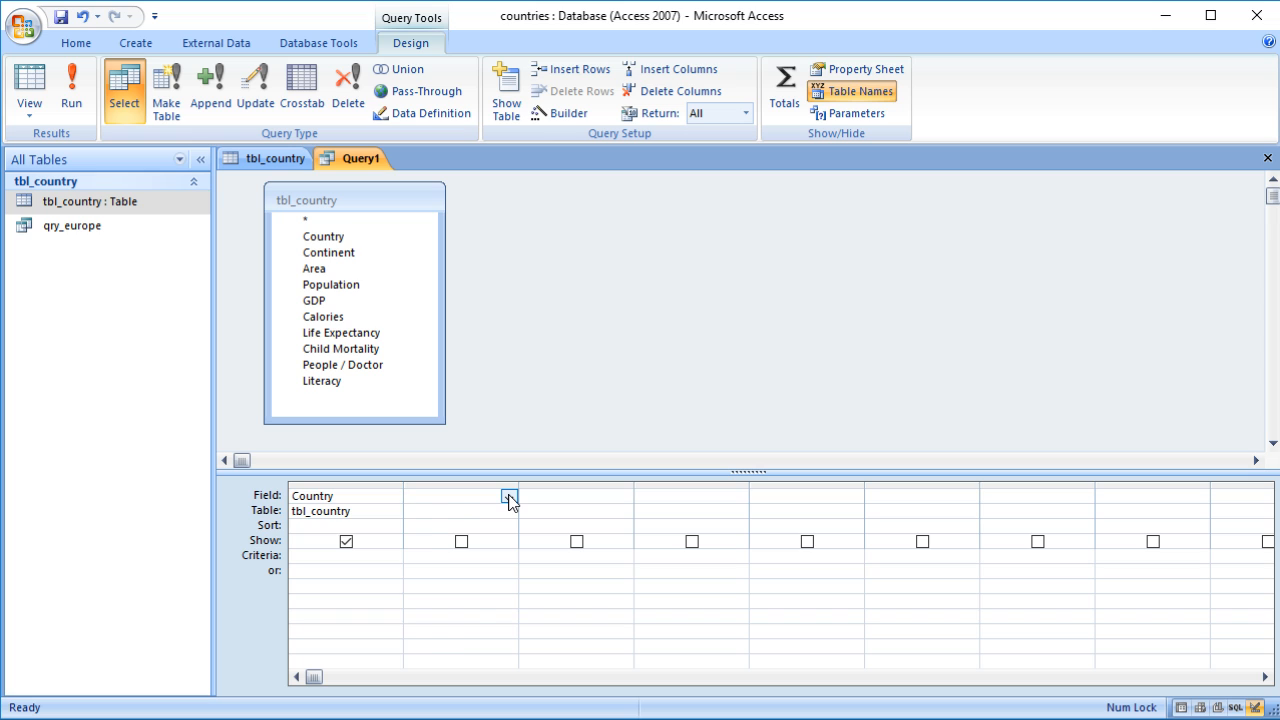
click(509, 497)
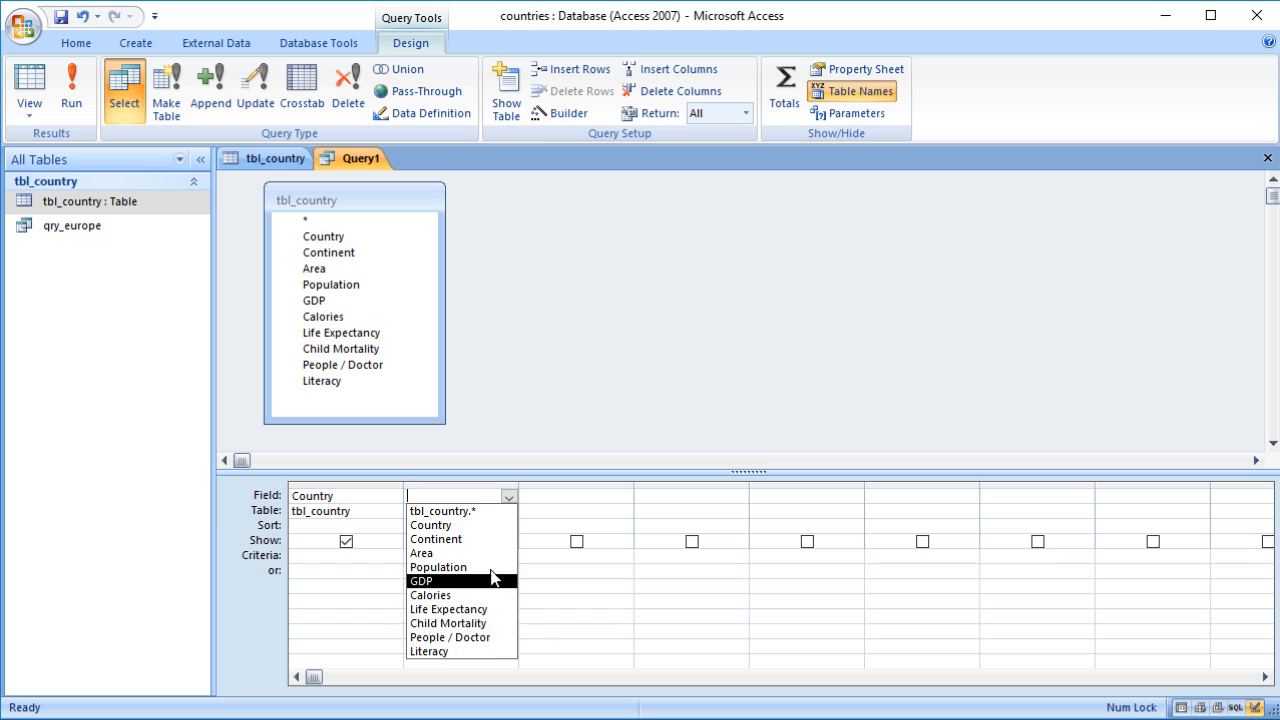
click(510, 421)
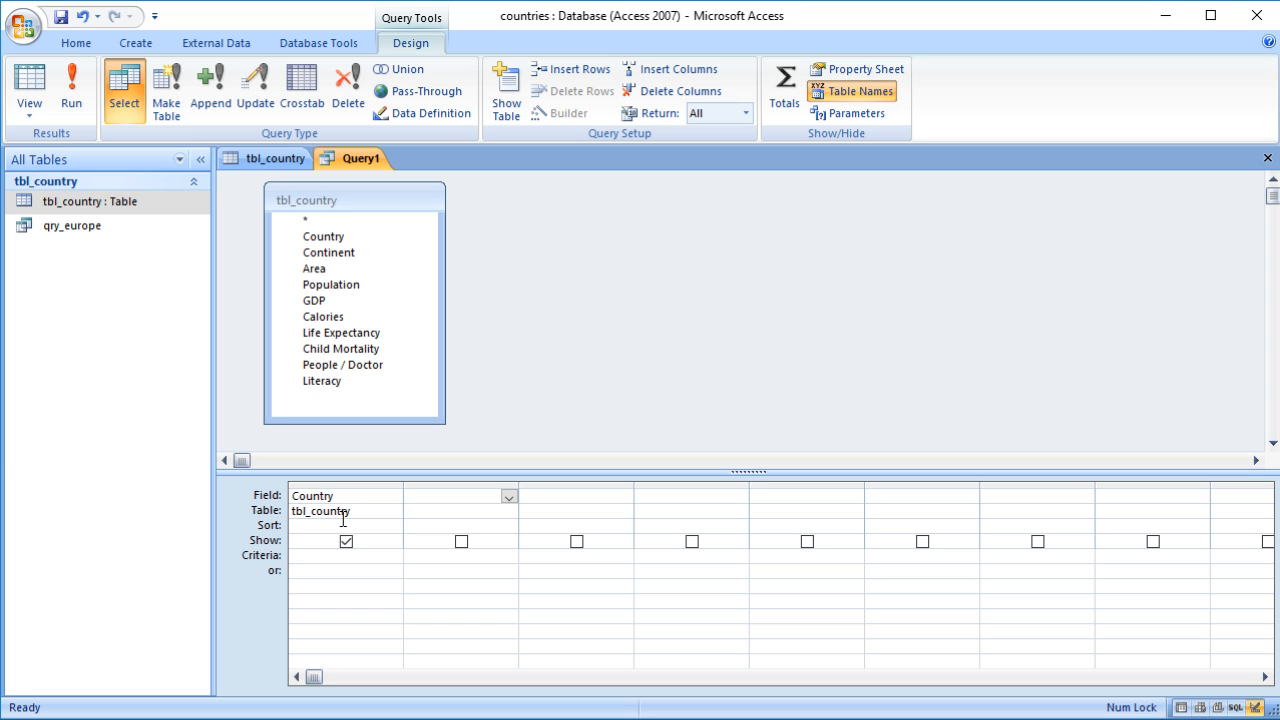
click(314, 300)
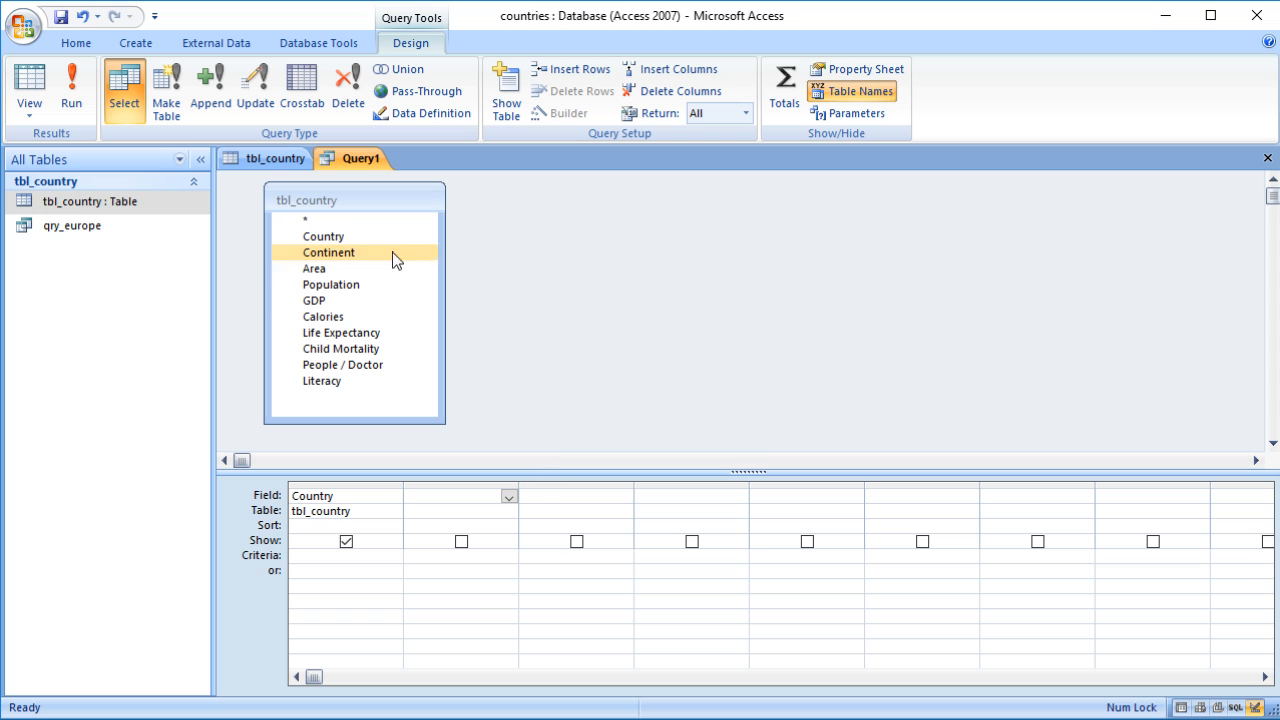
Step: Run the query in Datasheet View and compare its results with the tbl_country table
click(30, 87)
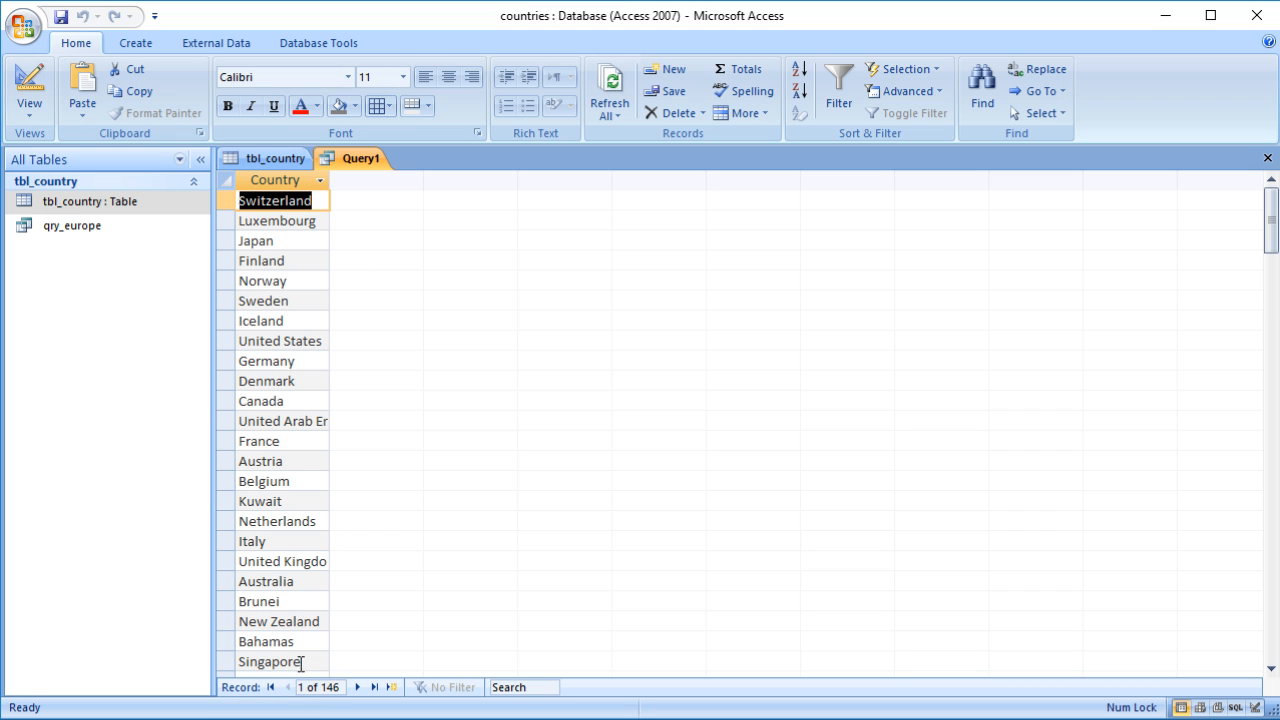
click(30, 108)
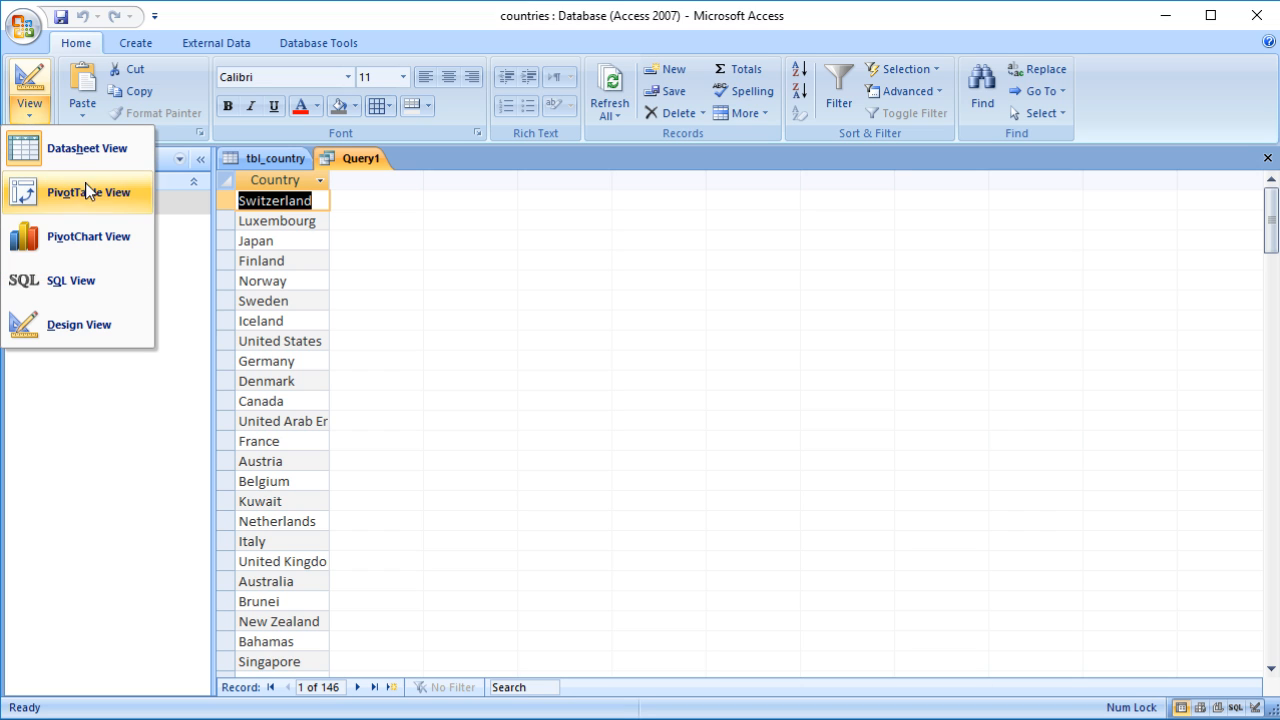
click(555, 387)
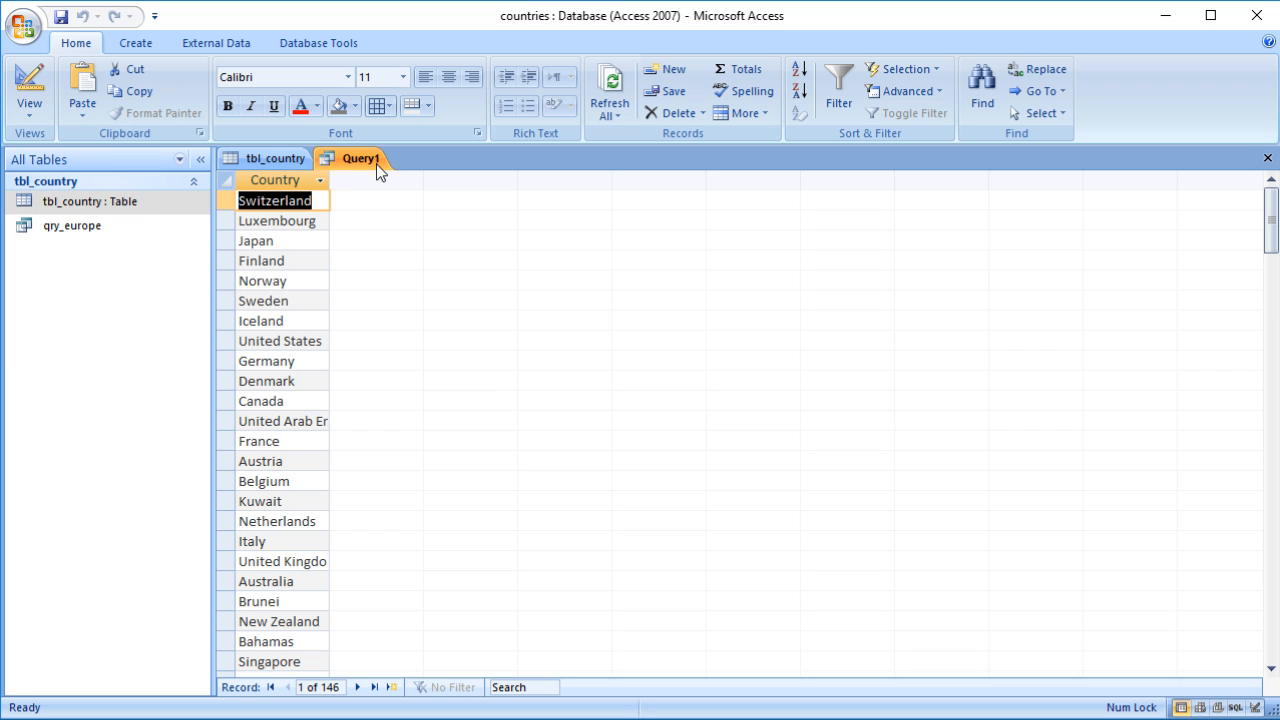
click(276, 160)
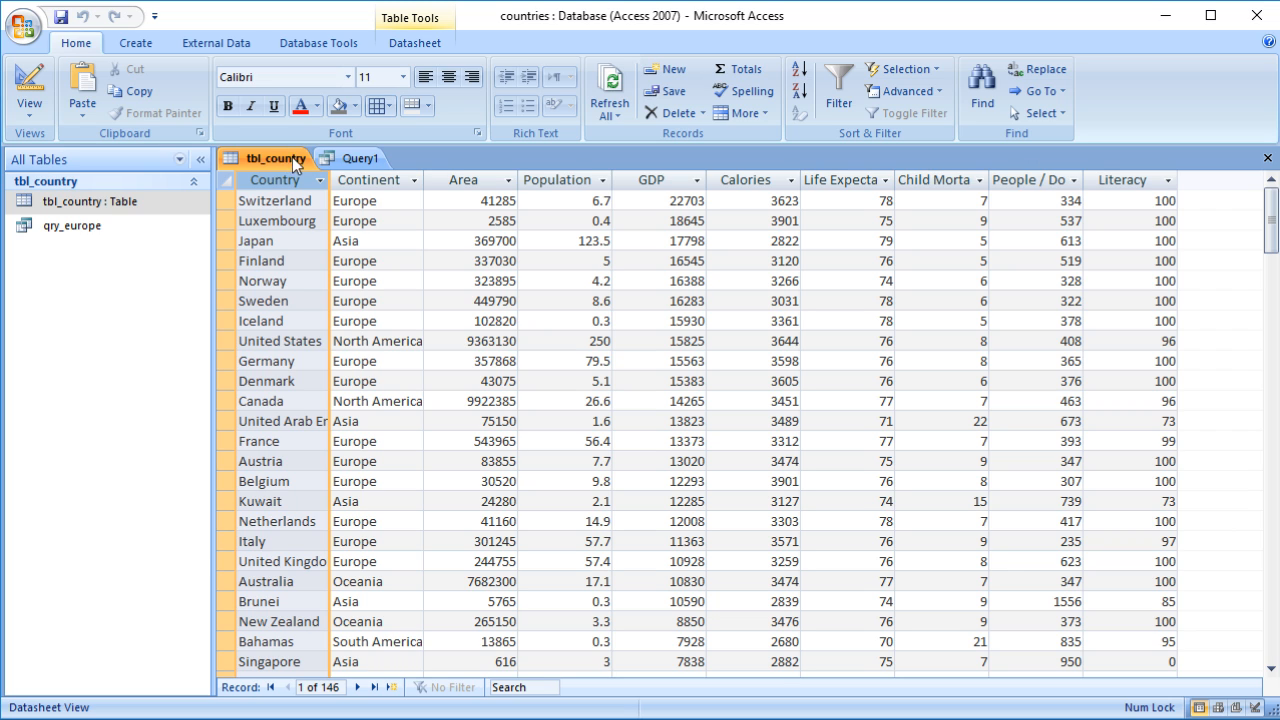
click(355, 159)
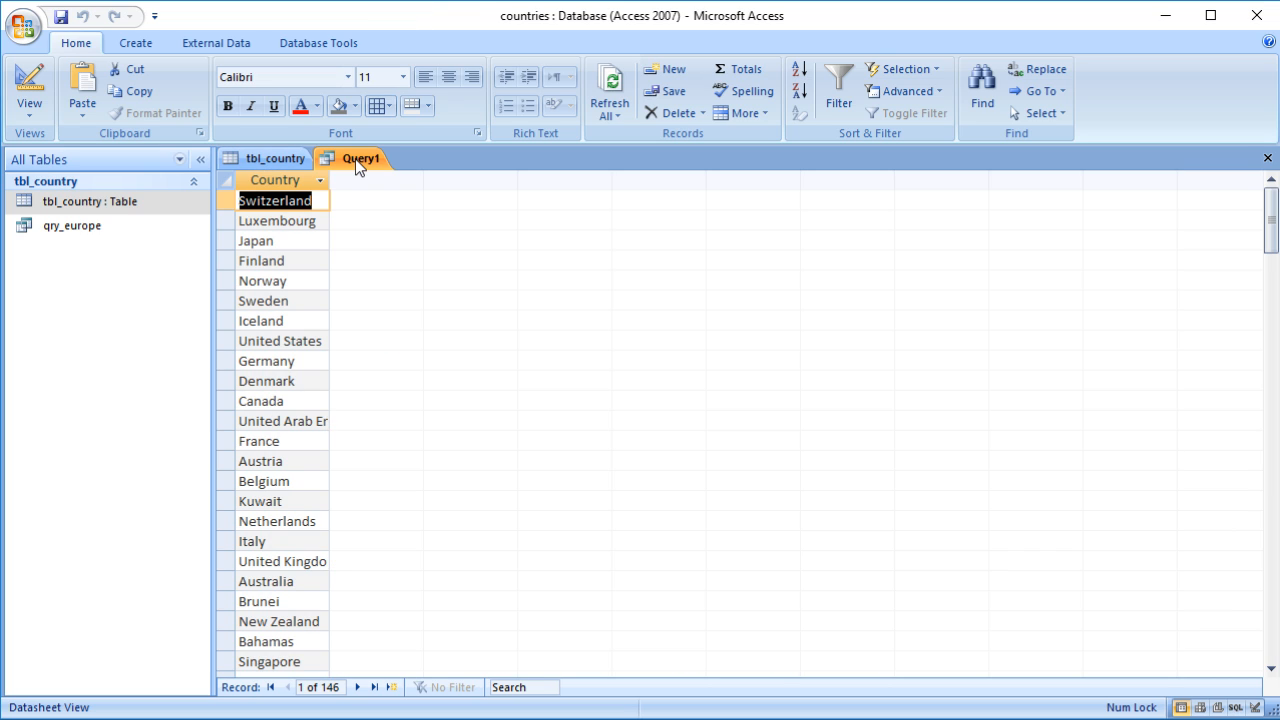
click(280, 159)
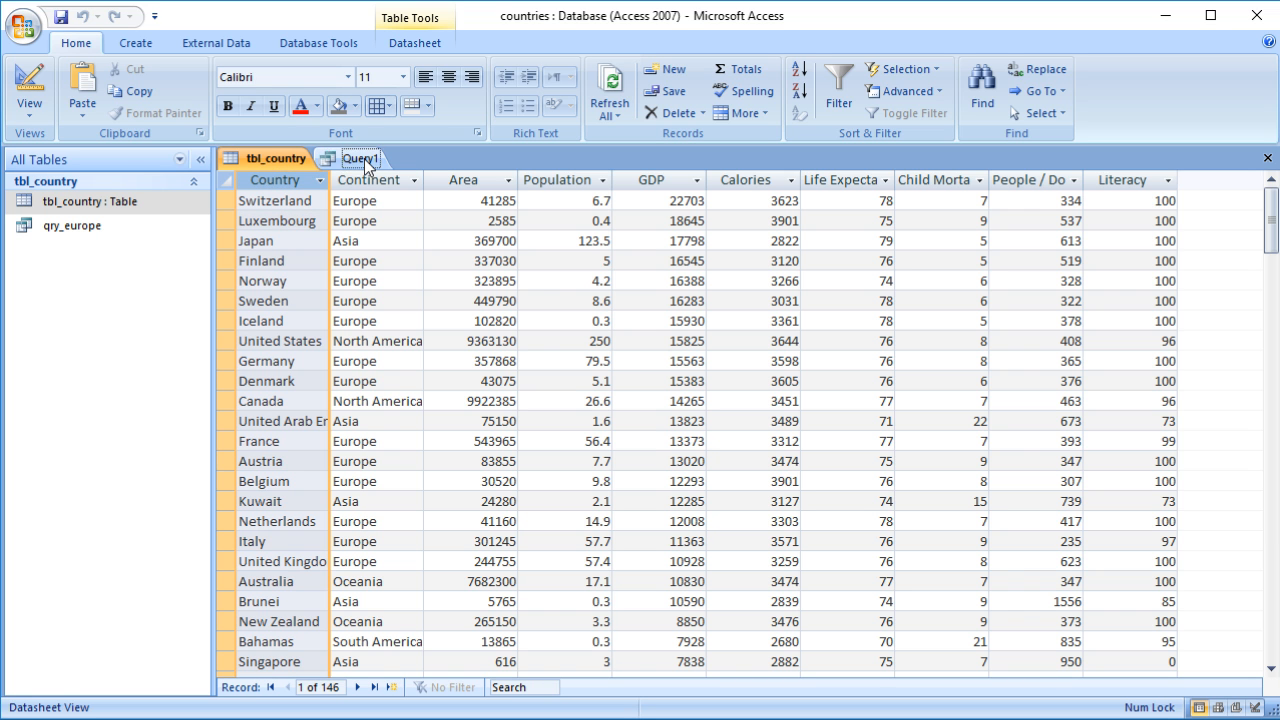
click(364, 159)
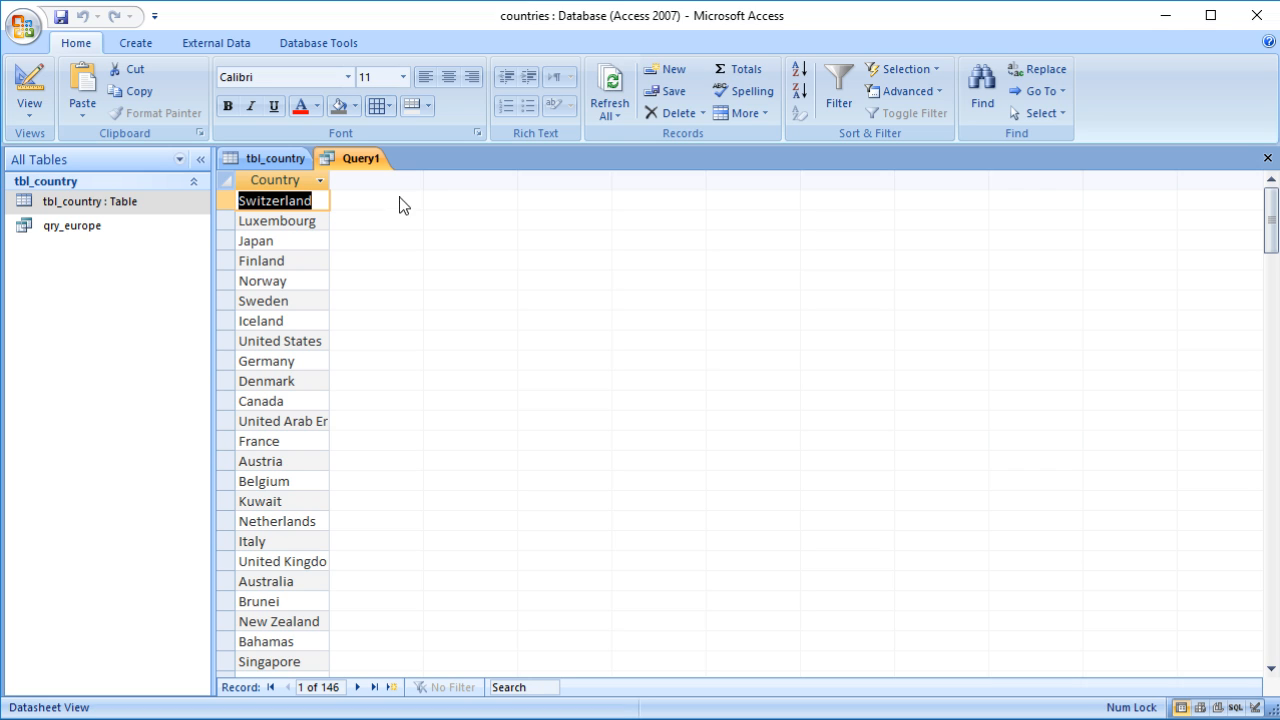
Step: Return to the query design and set the Country field to sort Ascending
click(30, 85)
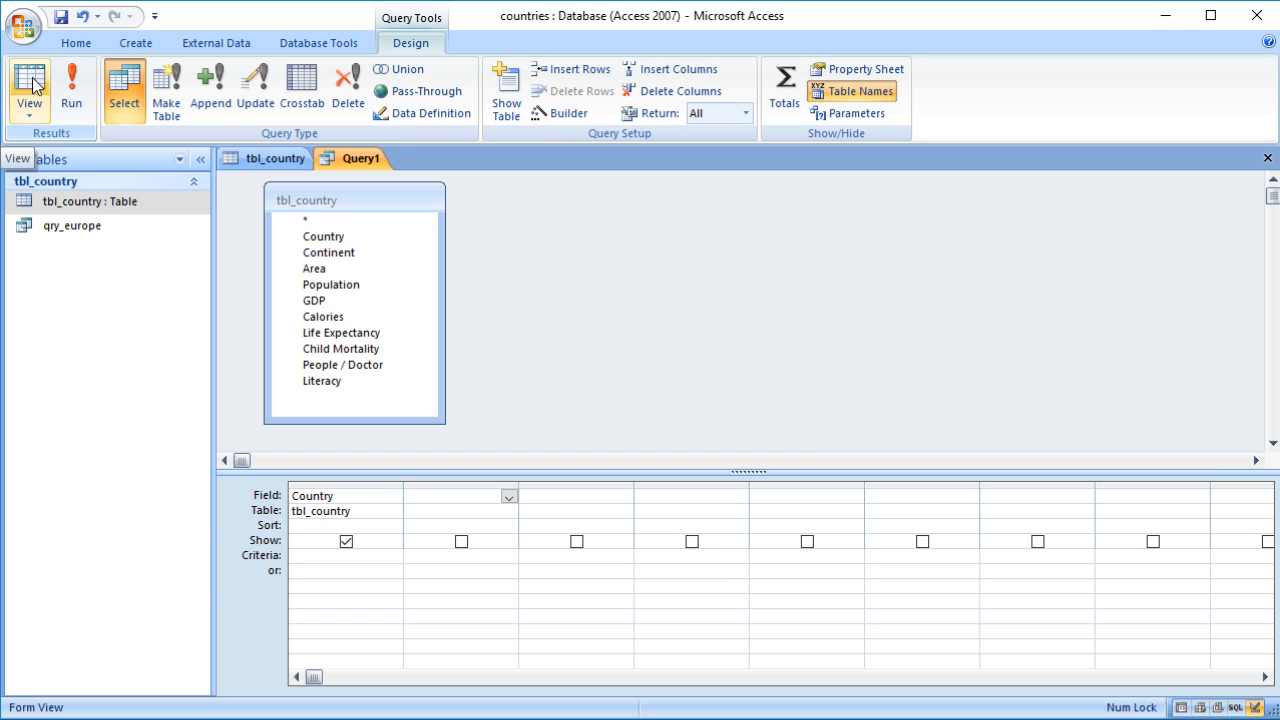
click(276, 157)
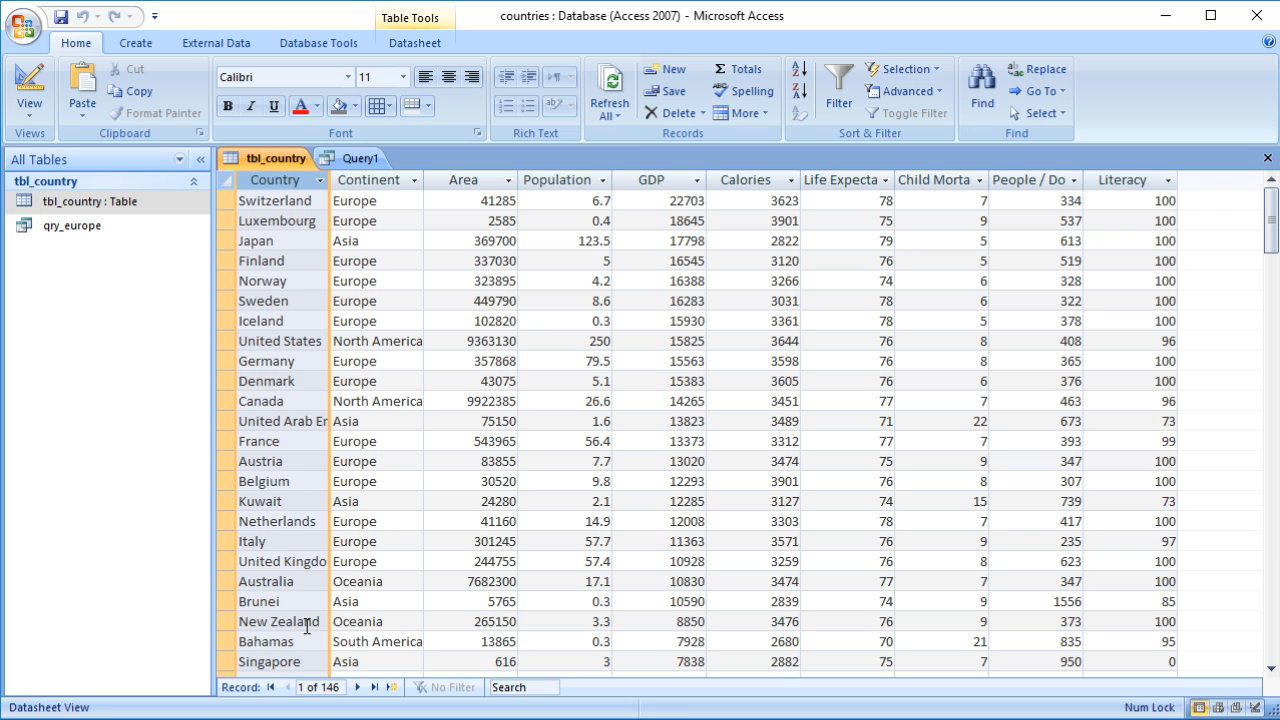
click(293, 201)
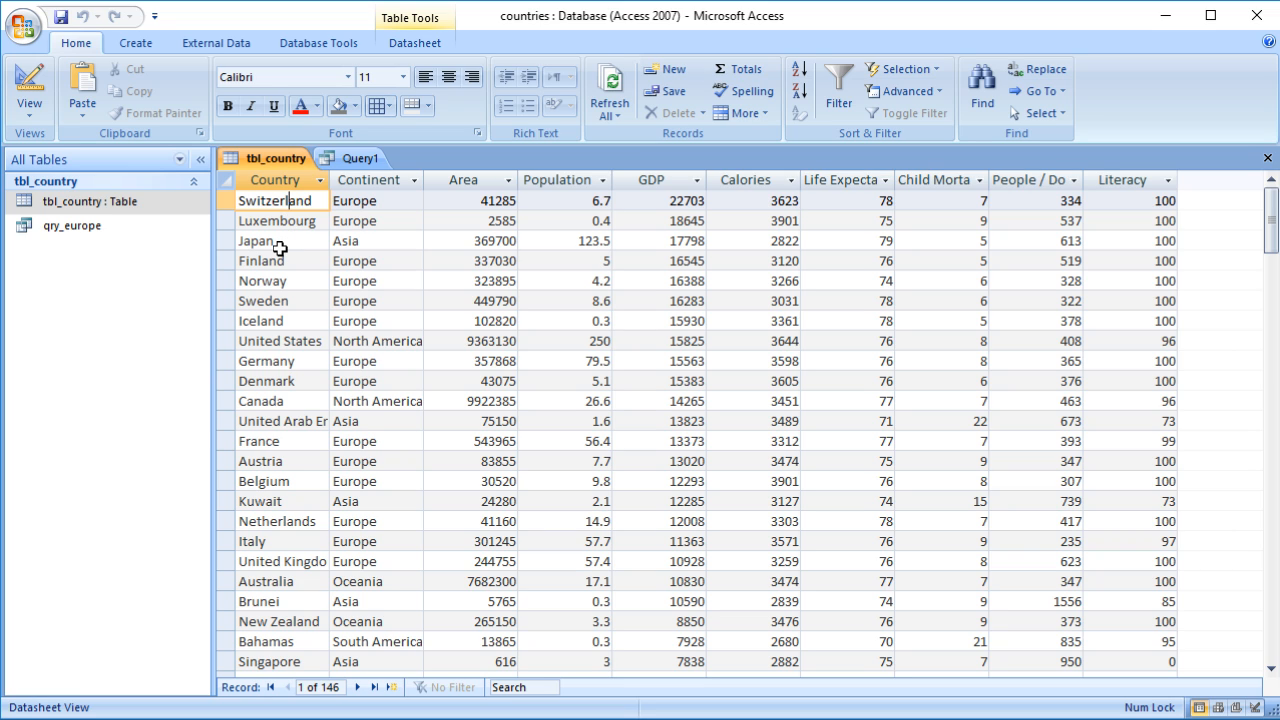
click(345, 158)
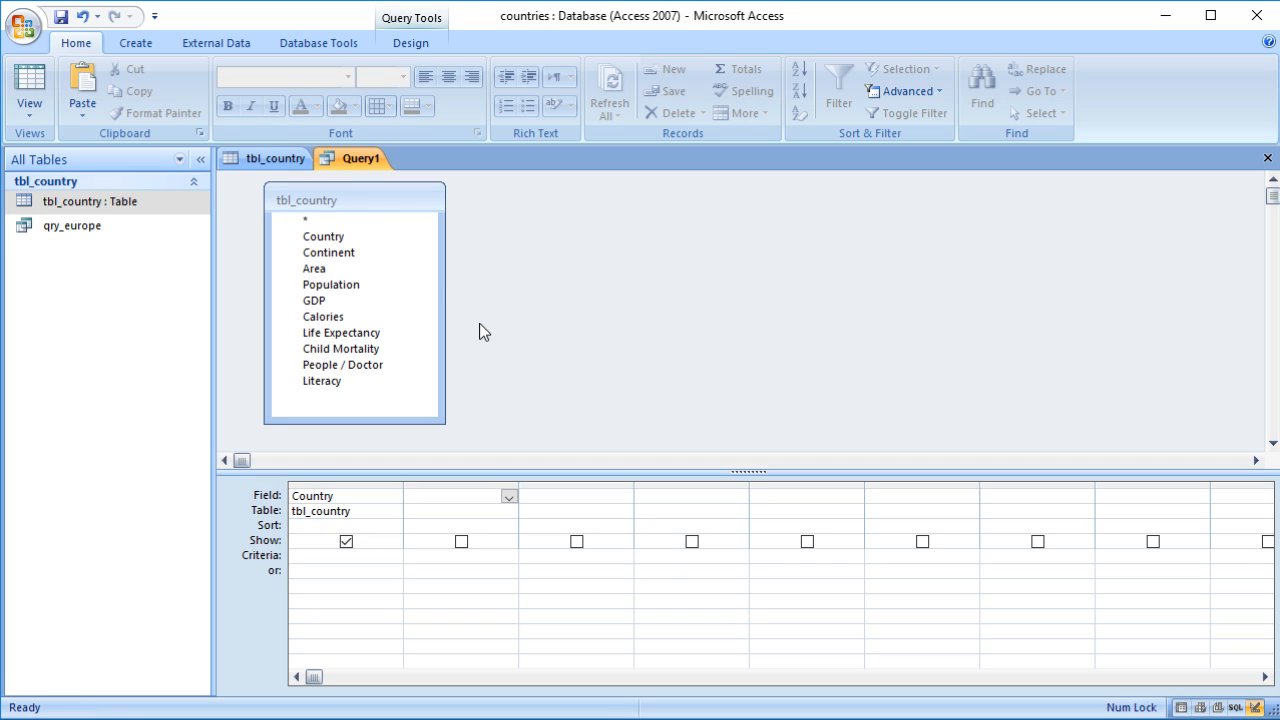
click(300, 527)
click(393, 528)
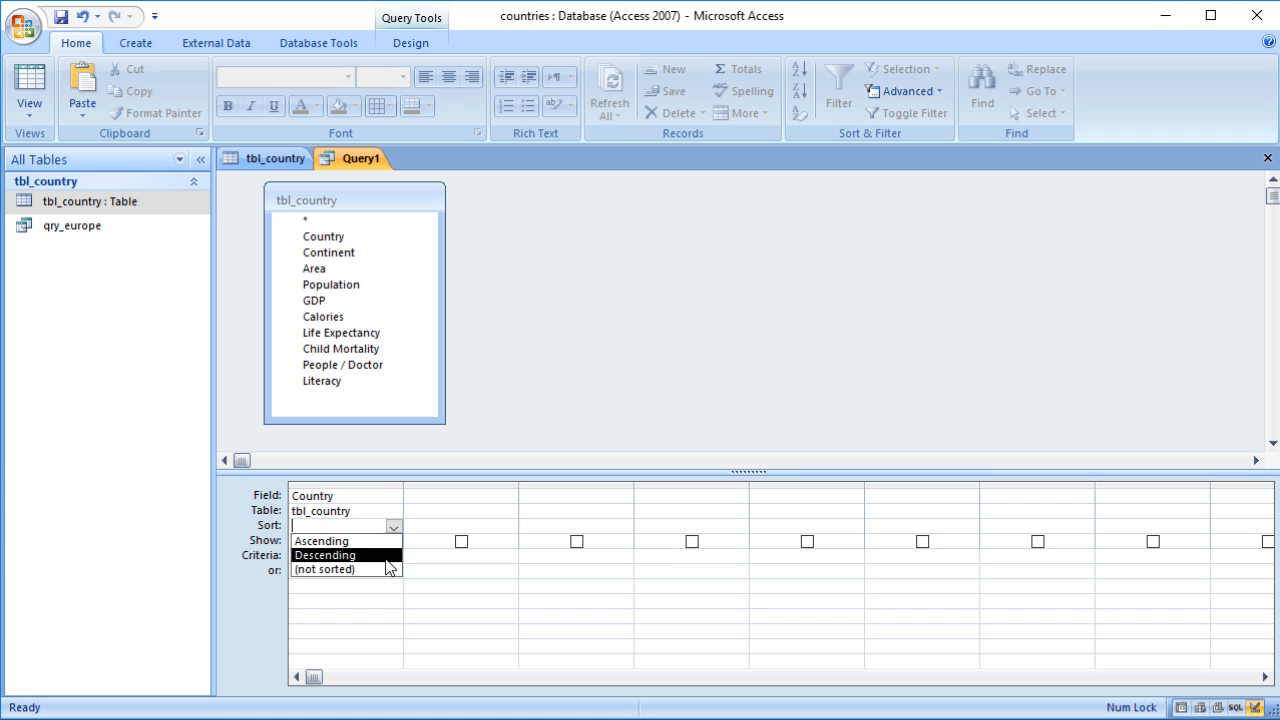
click(394, 612)
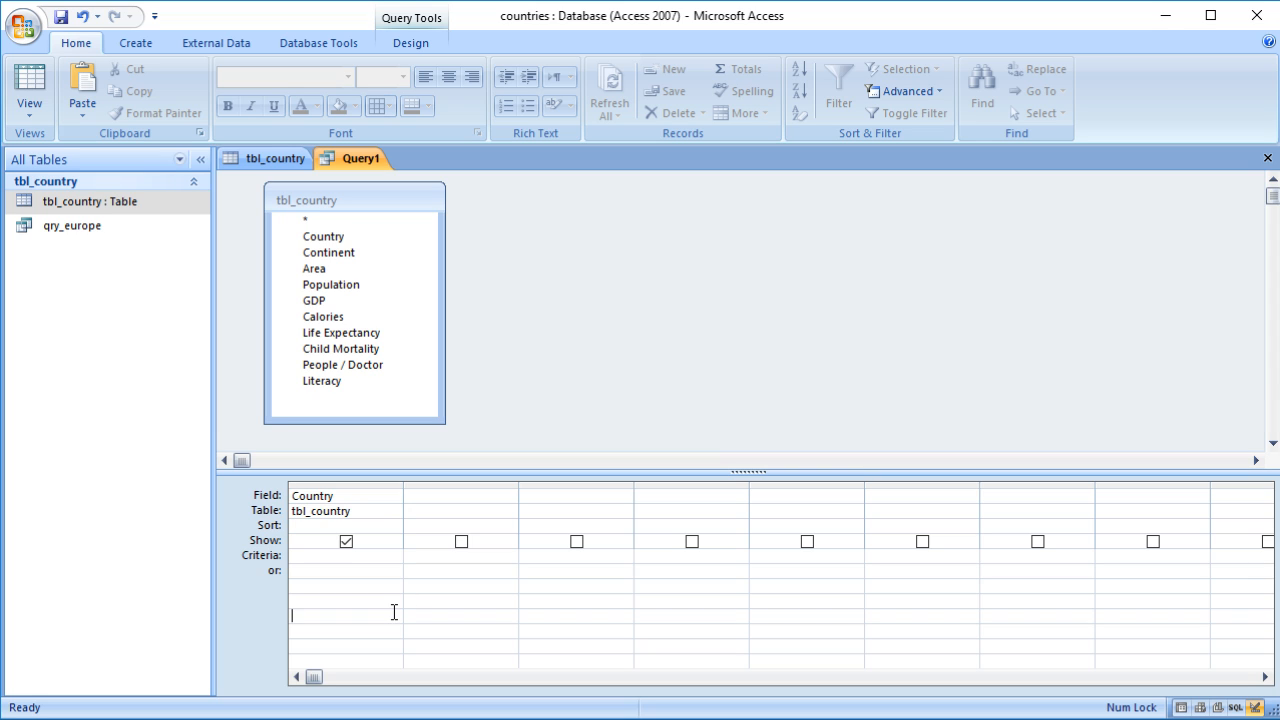
click(380, 522)
click(394, 527)
click(376, 537)
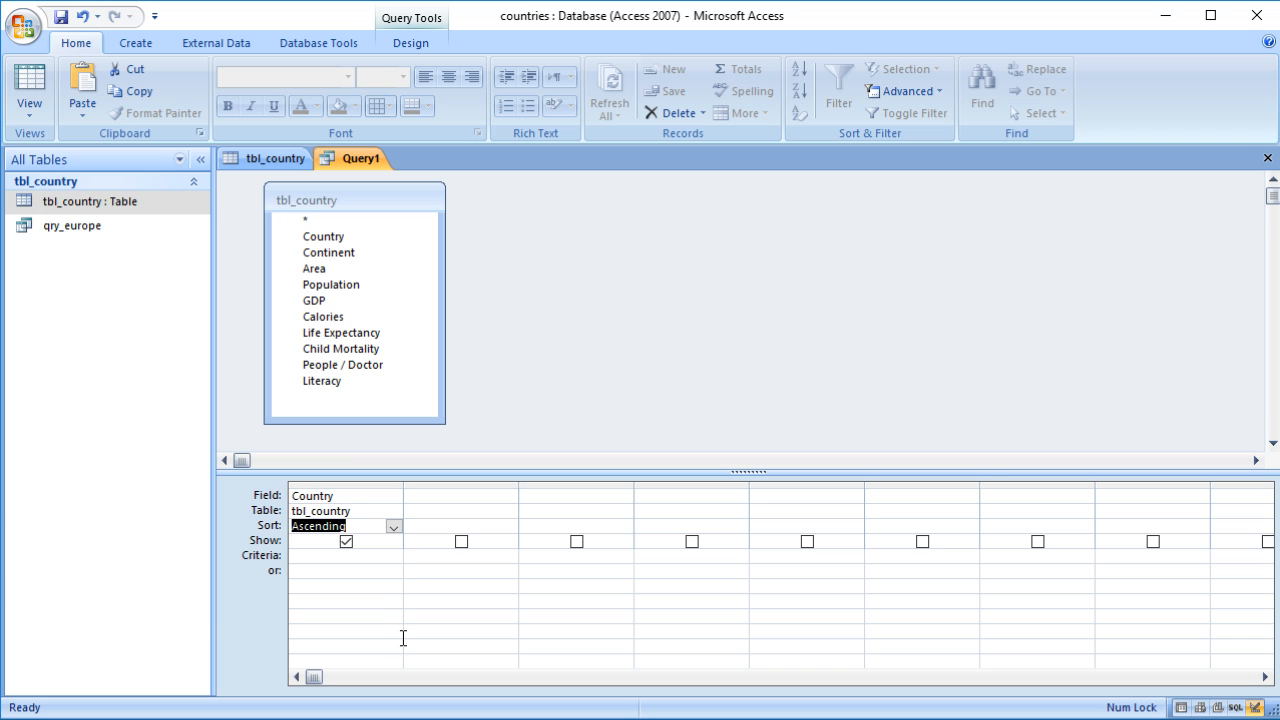
Step: Run the query and scroll through the sorted country list
click(29, 88)
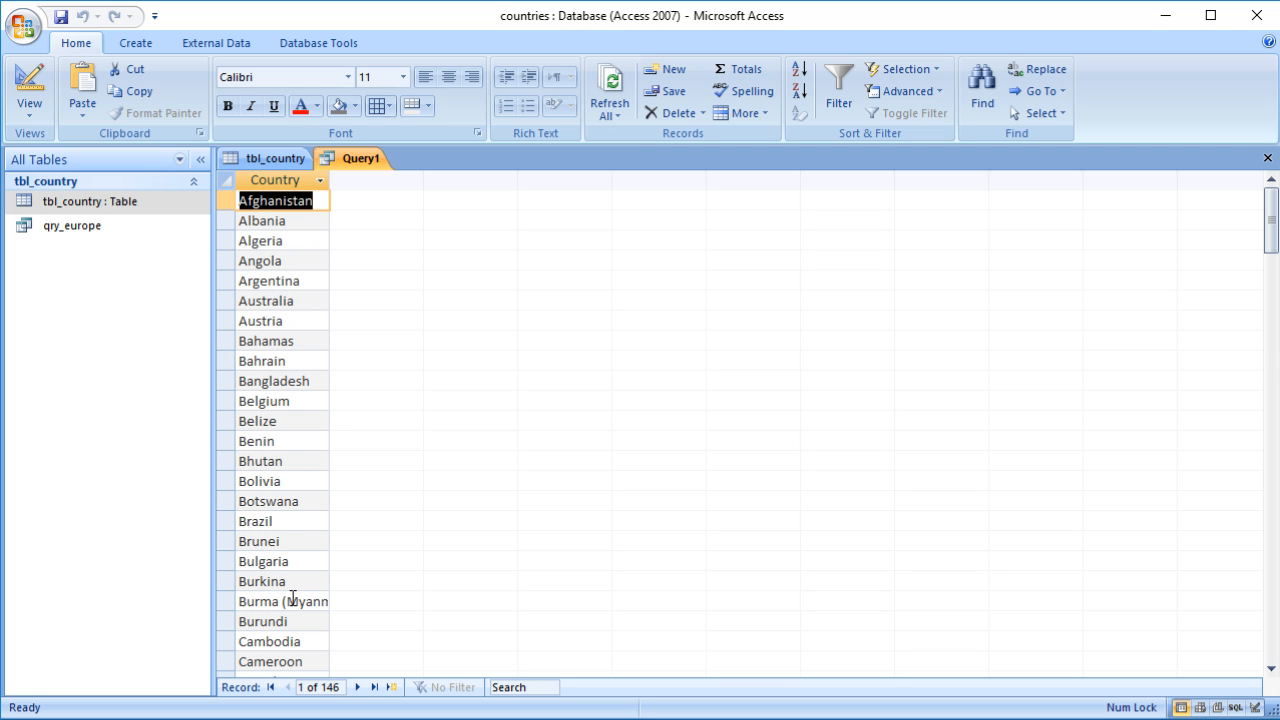
scroll(391, 538, down, 15)
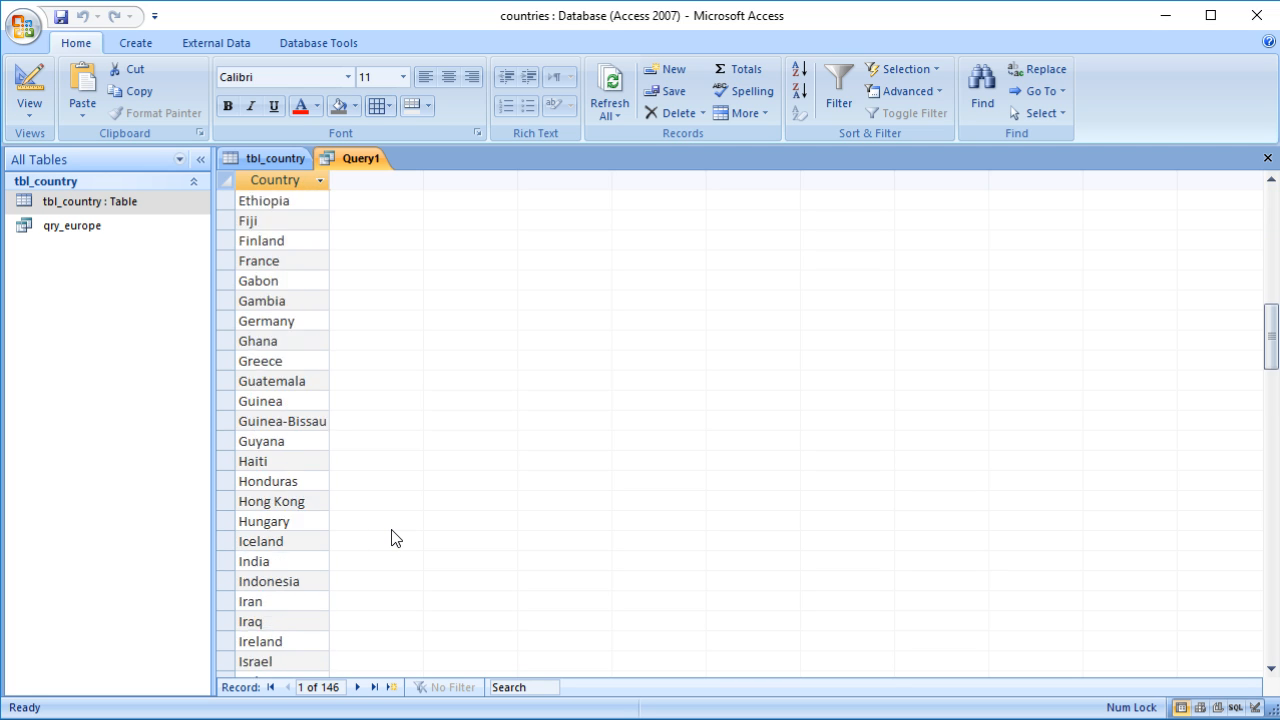
scroll(391, 538, down, 20)
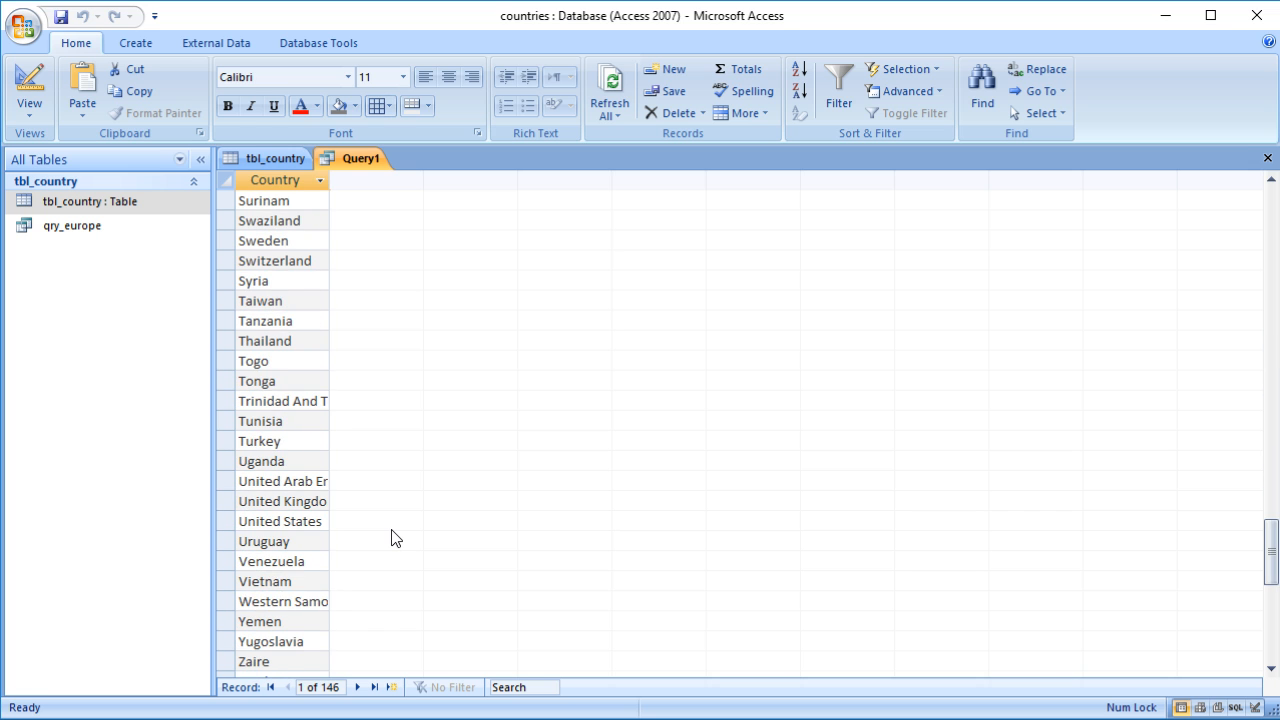
scroll(391, 538, down, 6)
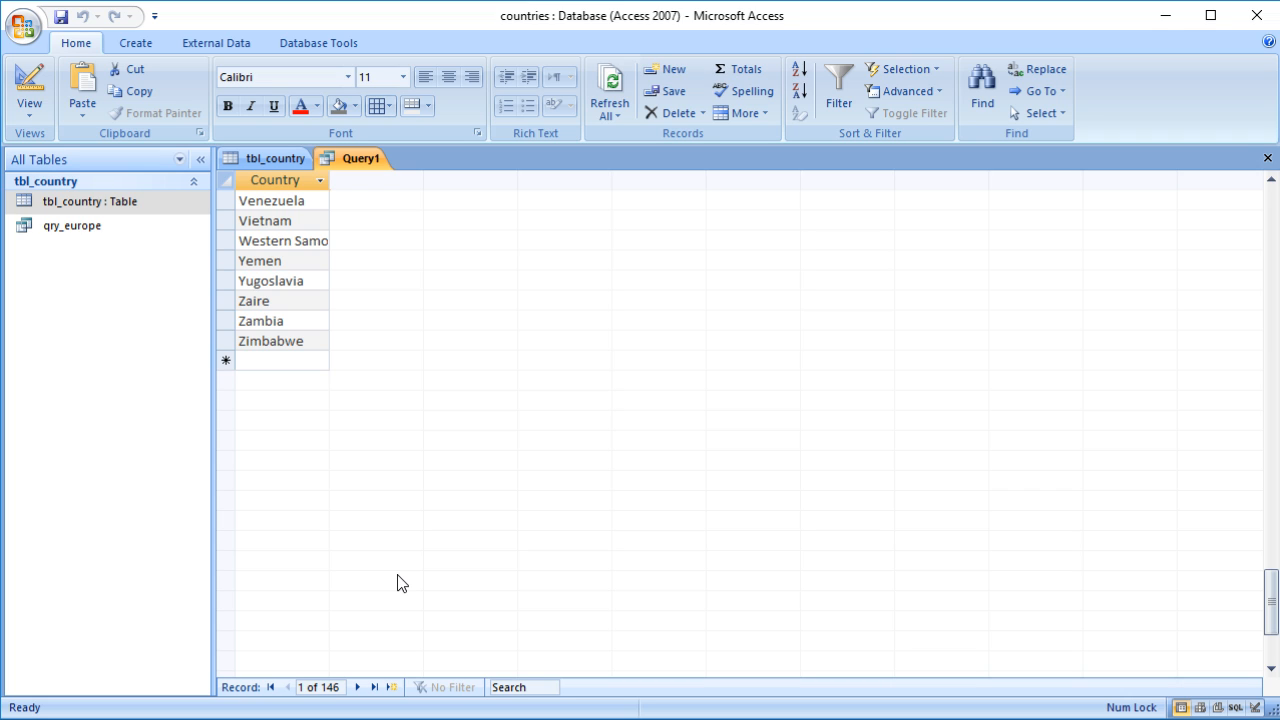
scroll(397, 583, up, 20)
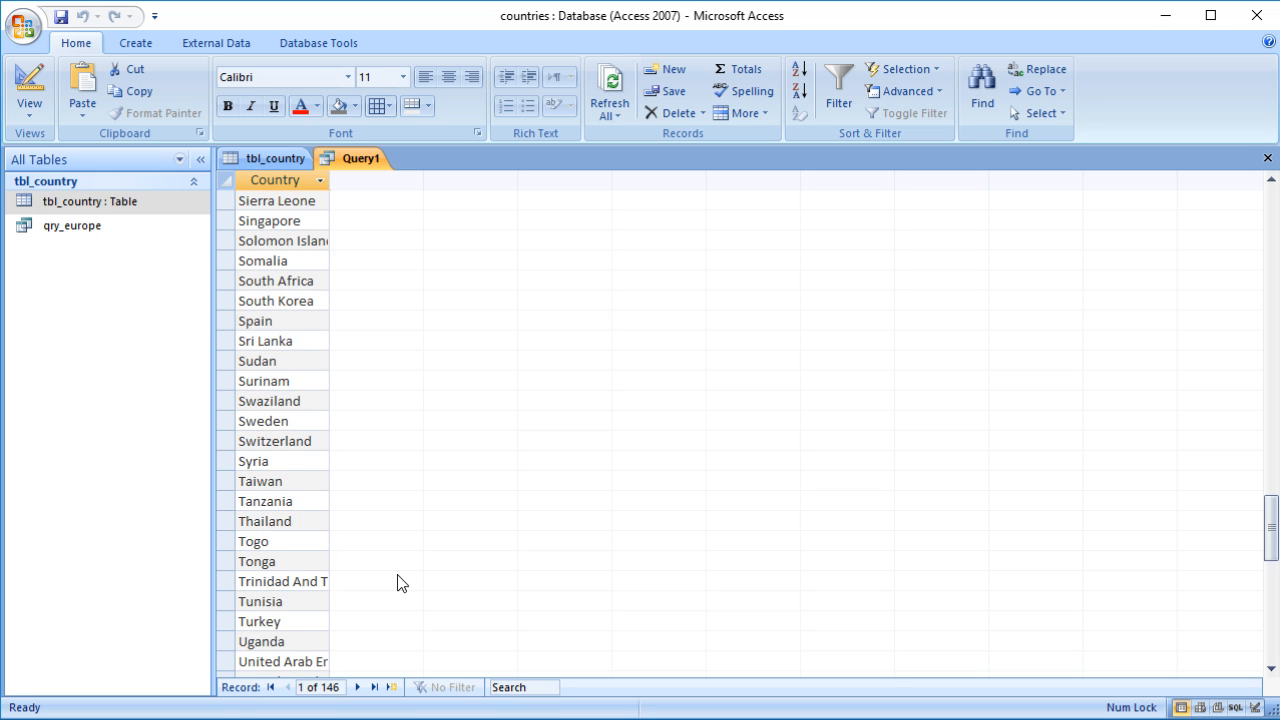
scroll(397, 583, up, 20)
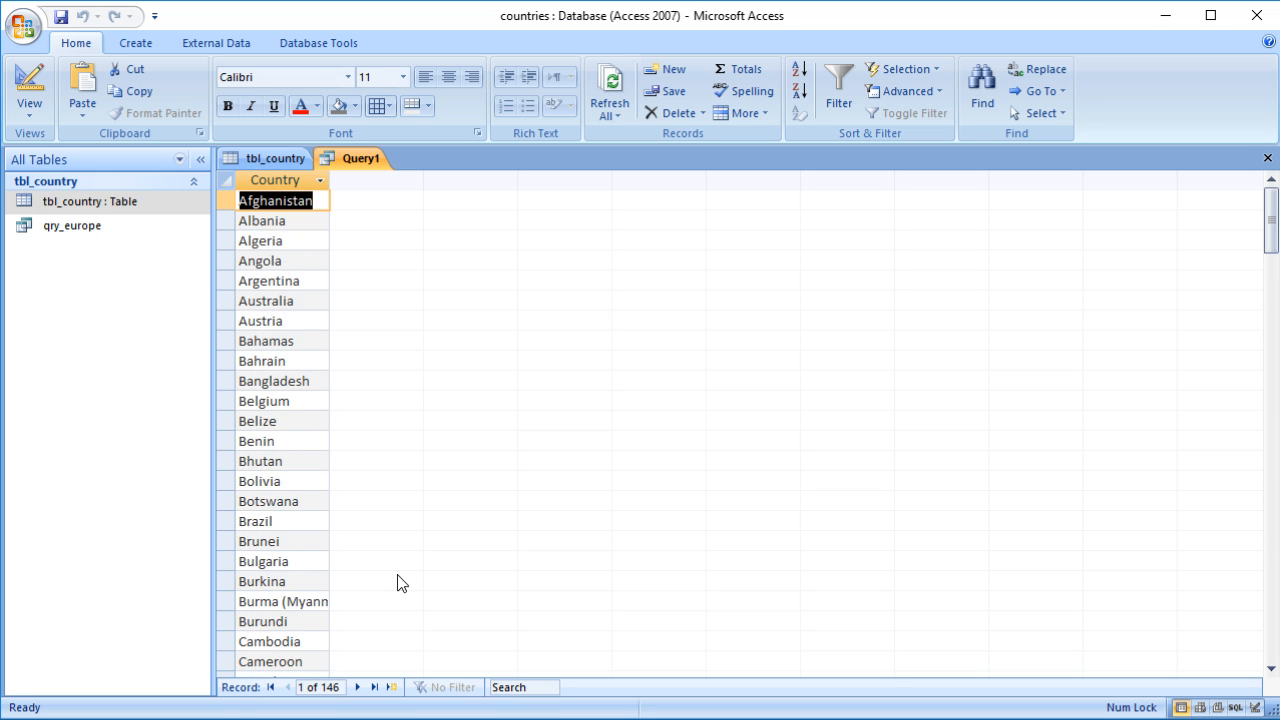
Step: Add the Continent field to the query grid and view the results in Datasheet View
click(24, 79)
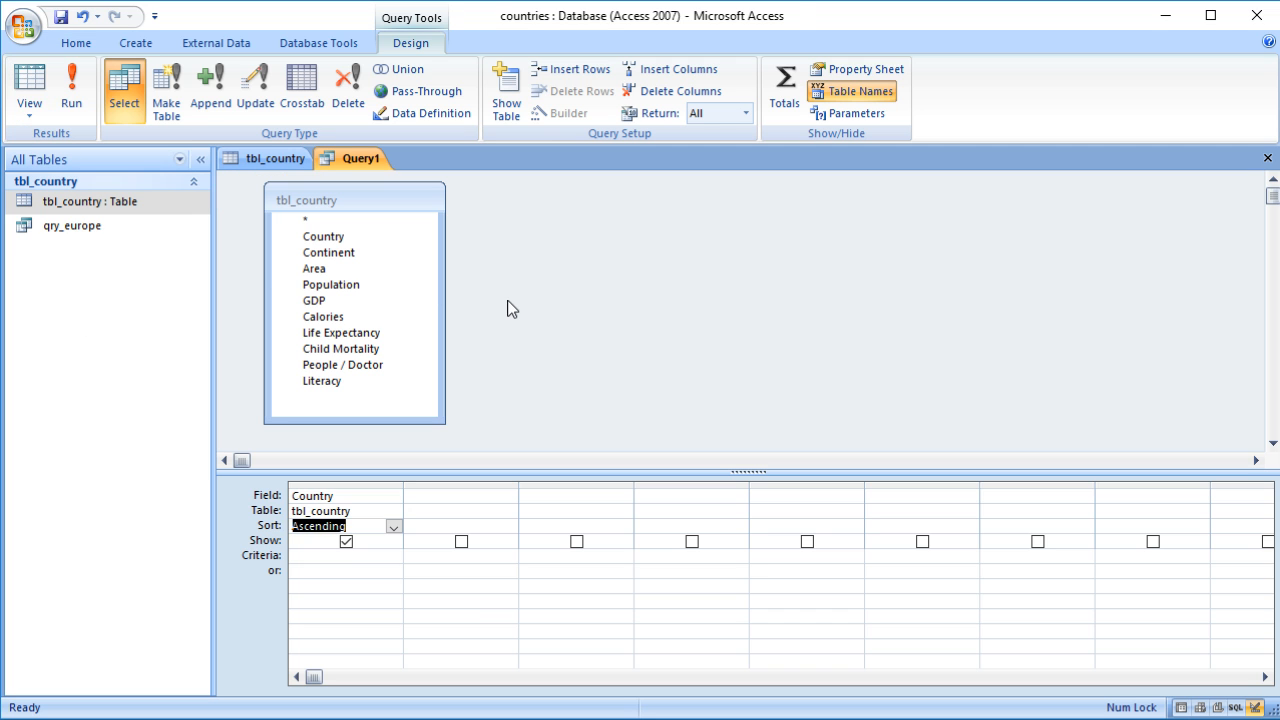
click(328, 256)
double_click(328, 256)
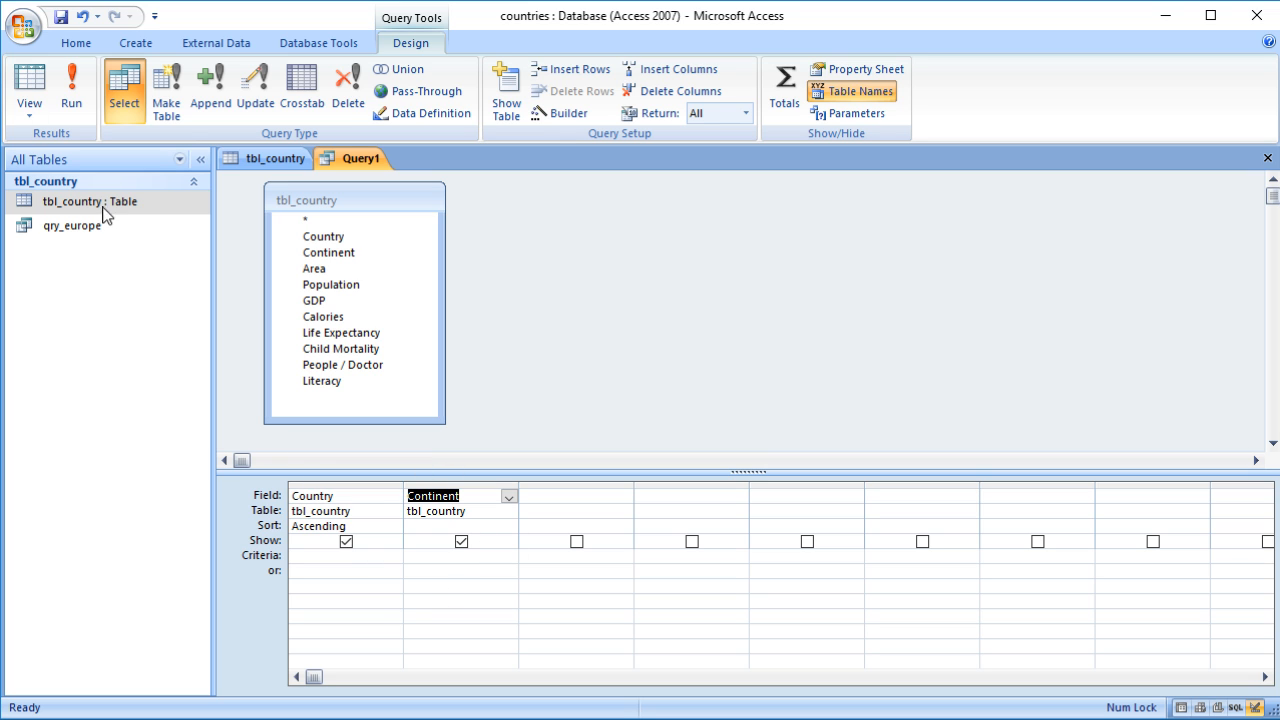
click(22, 78)
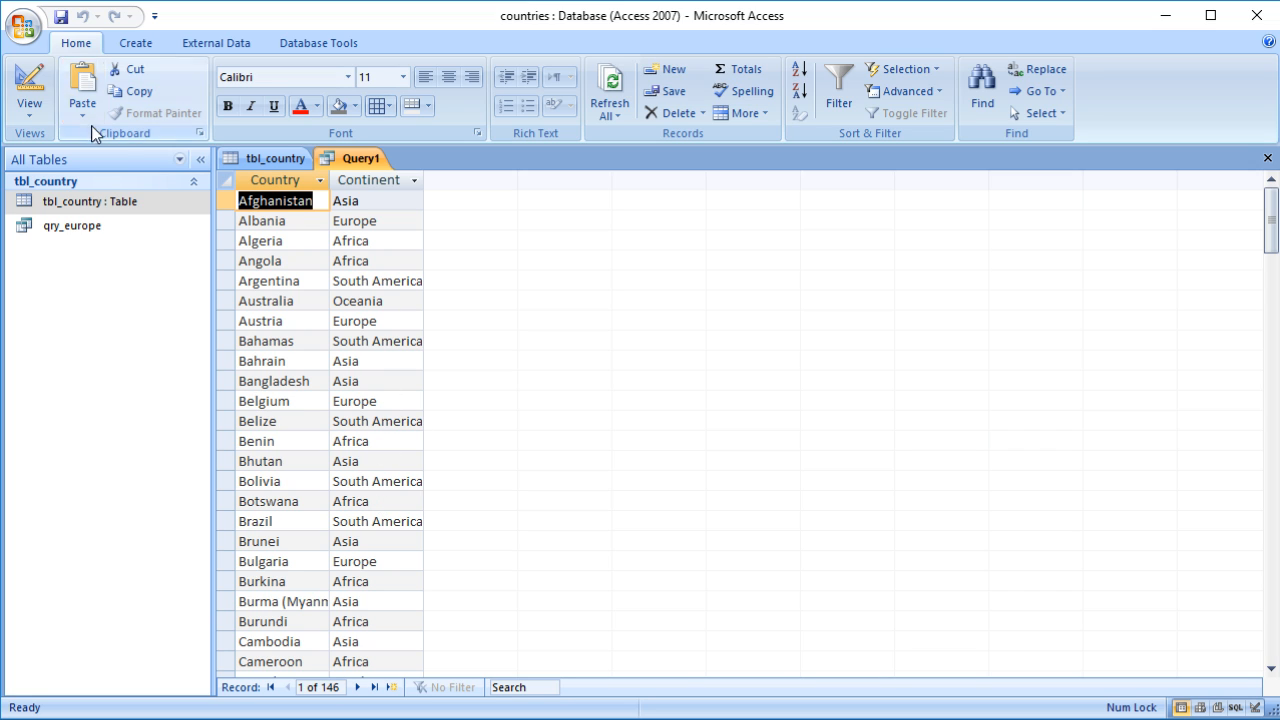
Step: Set the Continent field's sort to Ascending in the design grid and run the query
click(30, 85)
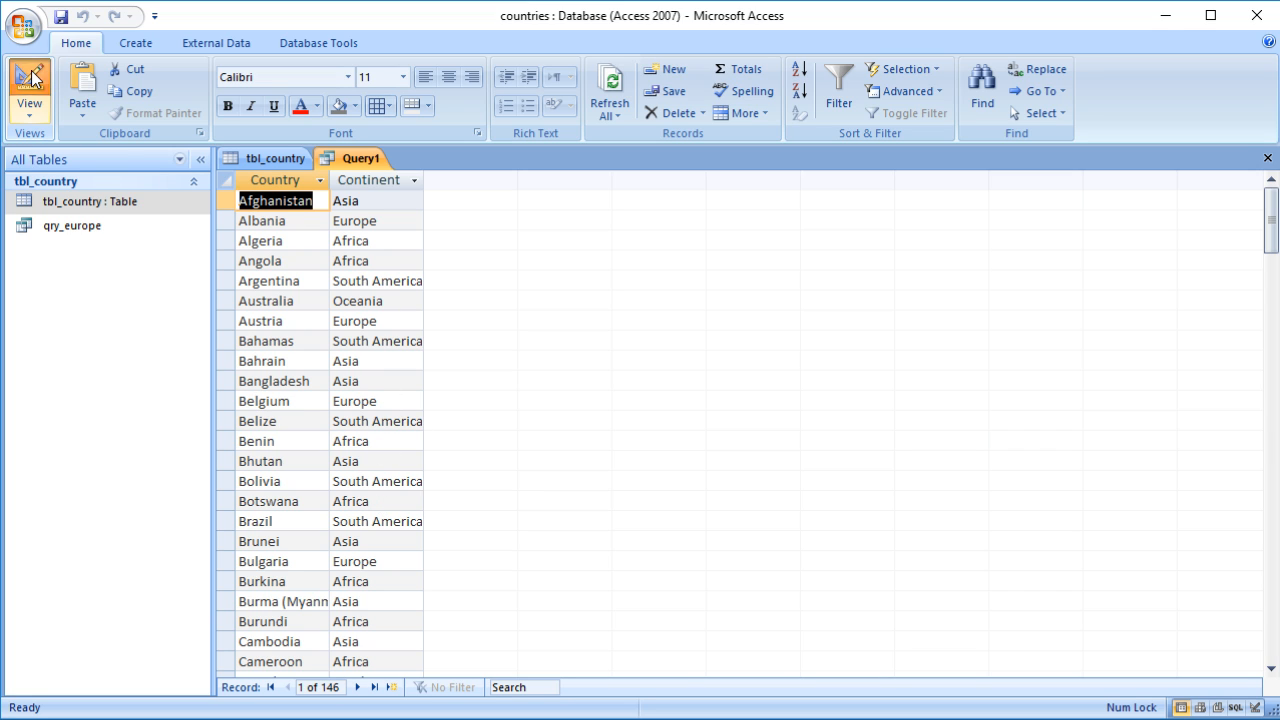
click(444, 525)
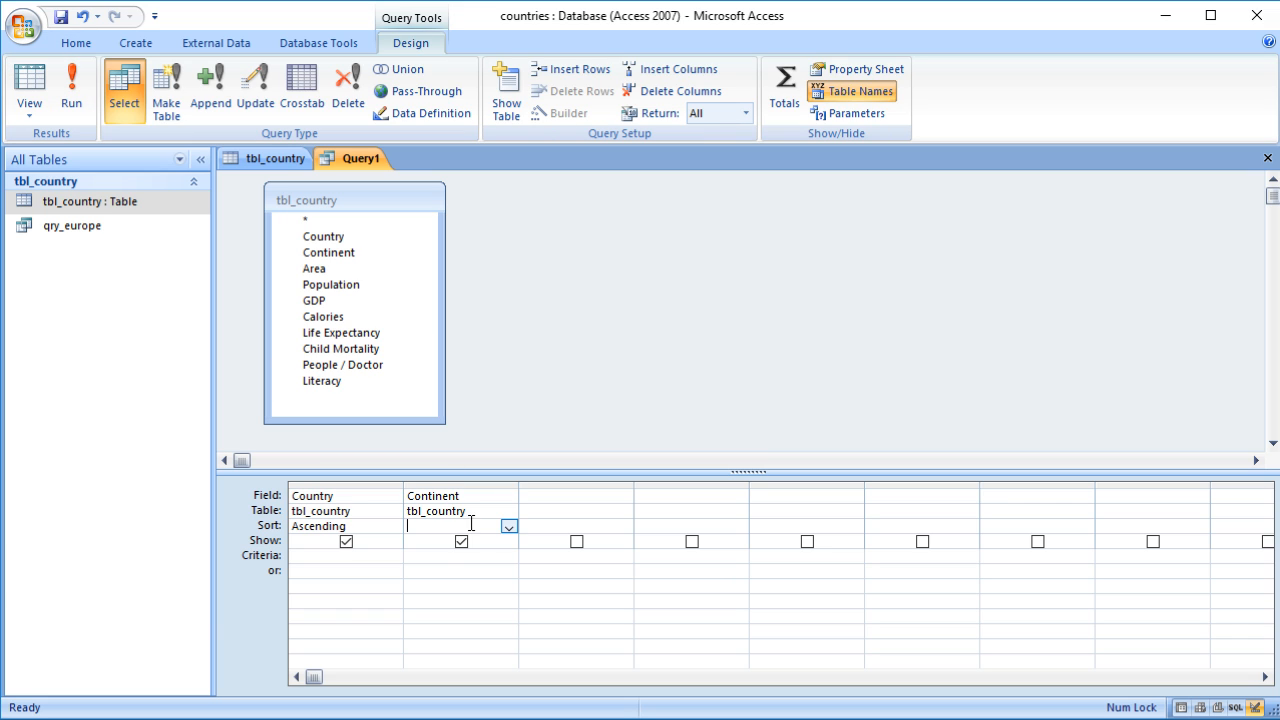
click(510, 530)
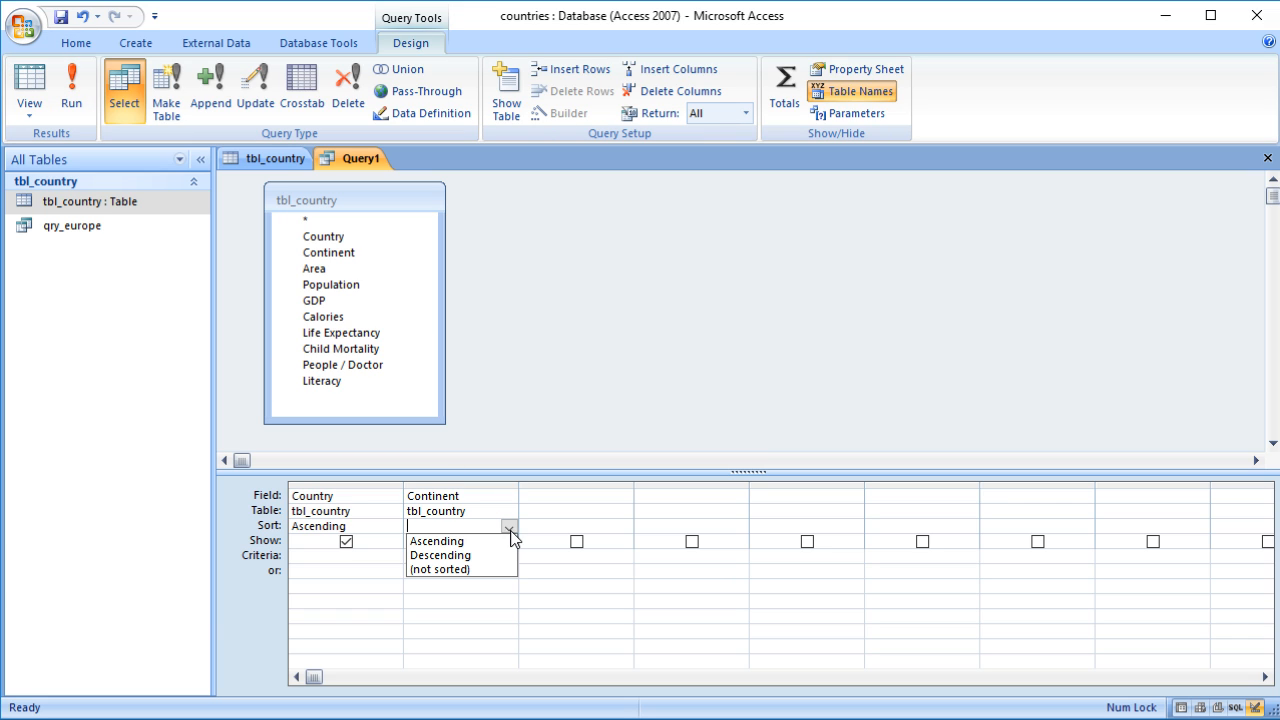
click(443, 541)
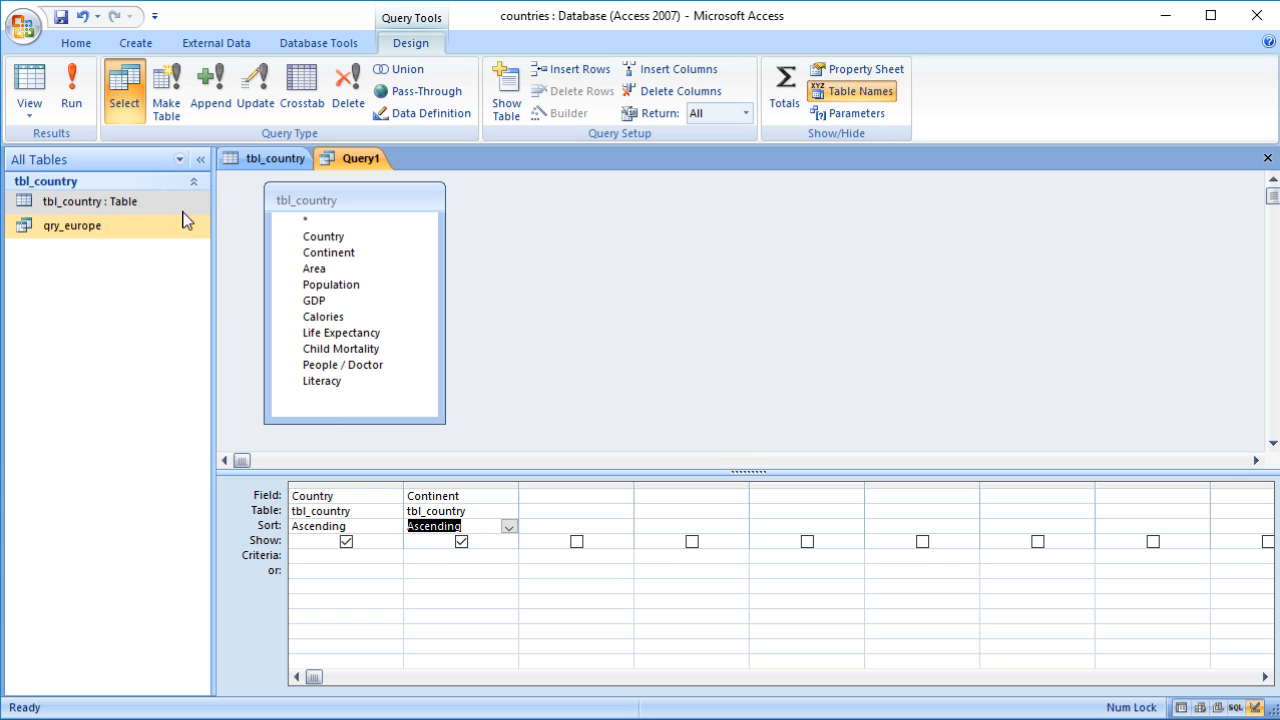
click(29, 80)
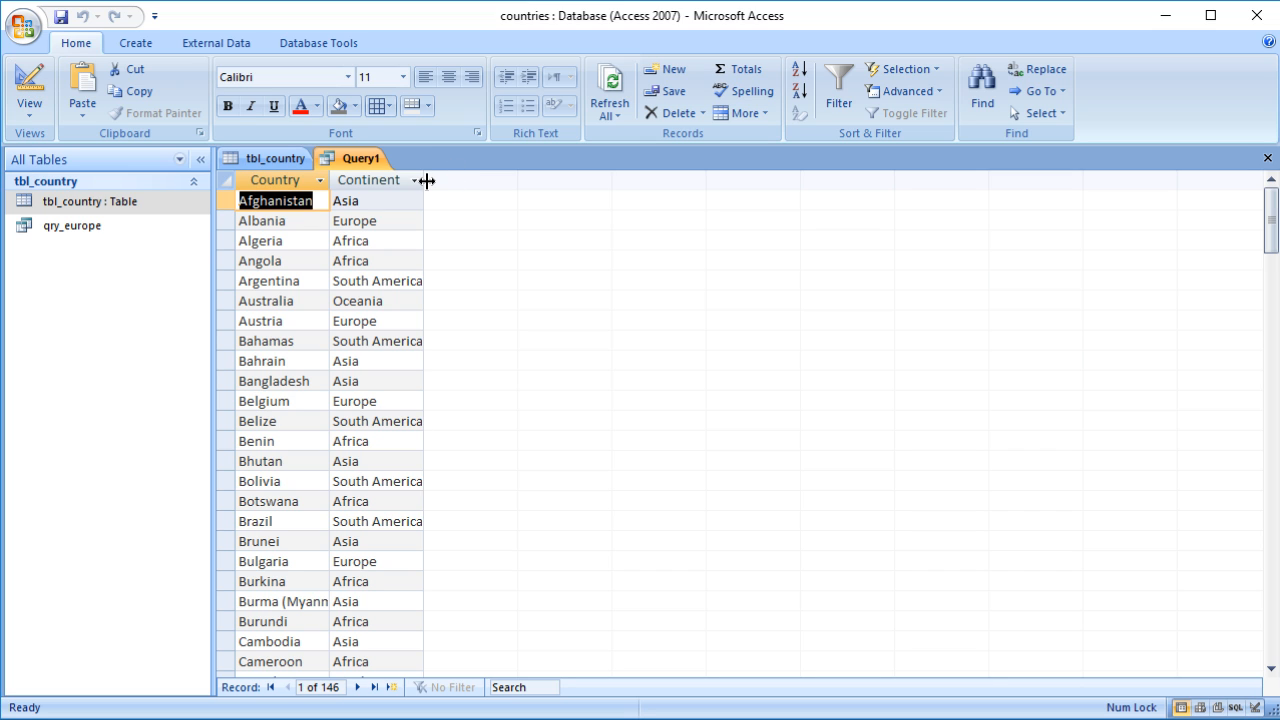
Step: Widen the Country and Continent columns in the datasheet and select a few cells
drag(427, 180, 446, 180)
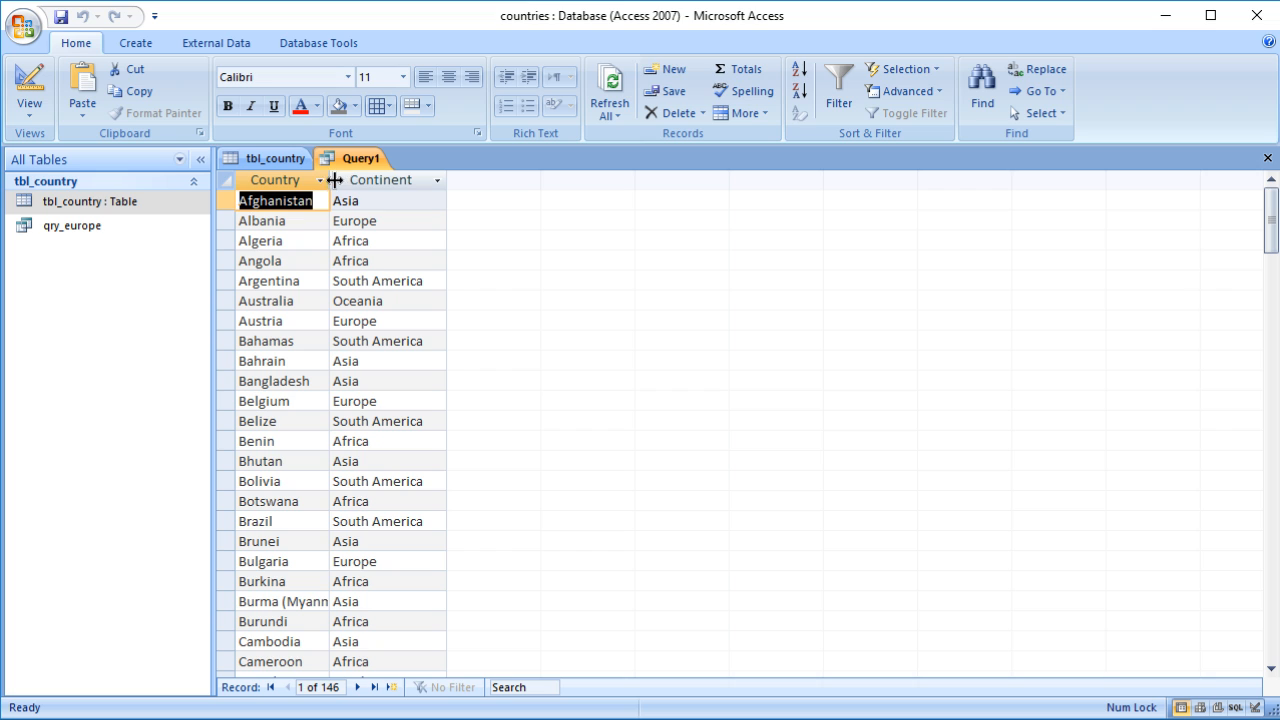
drag(333, 180, 351, 180)
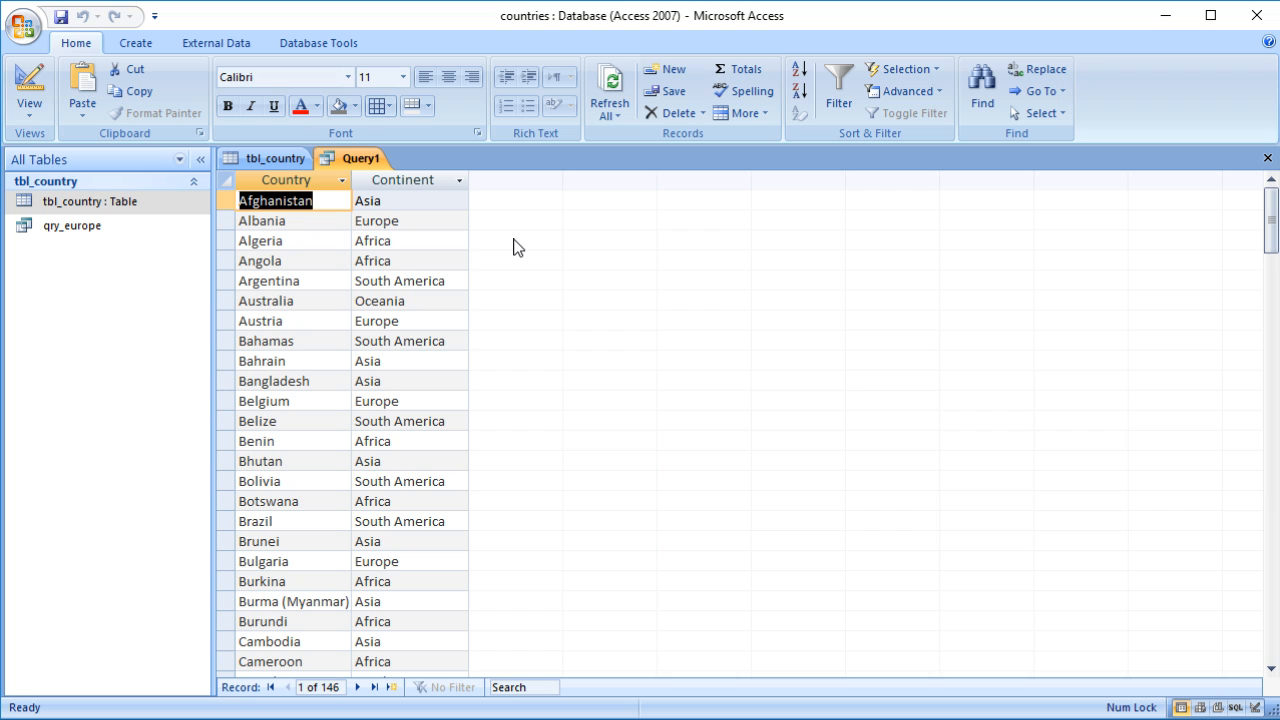
click(322, 262)
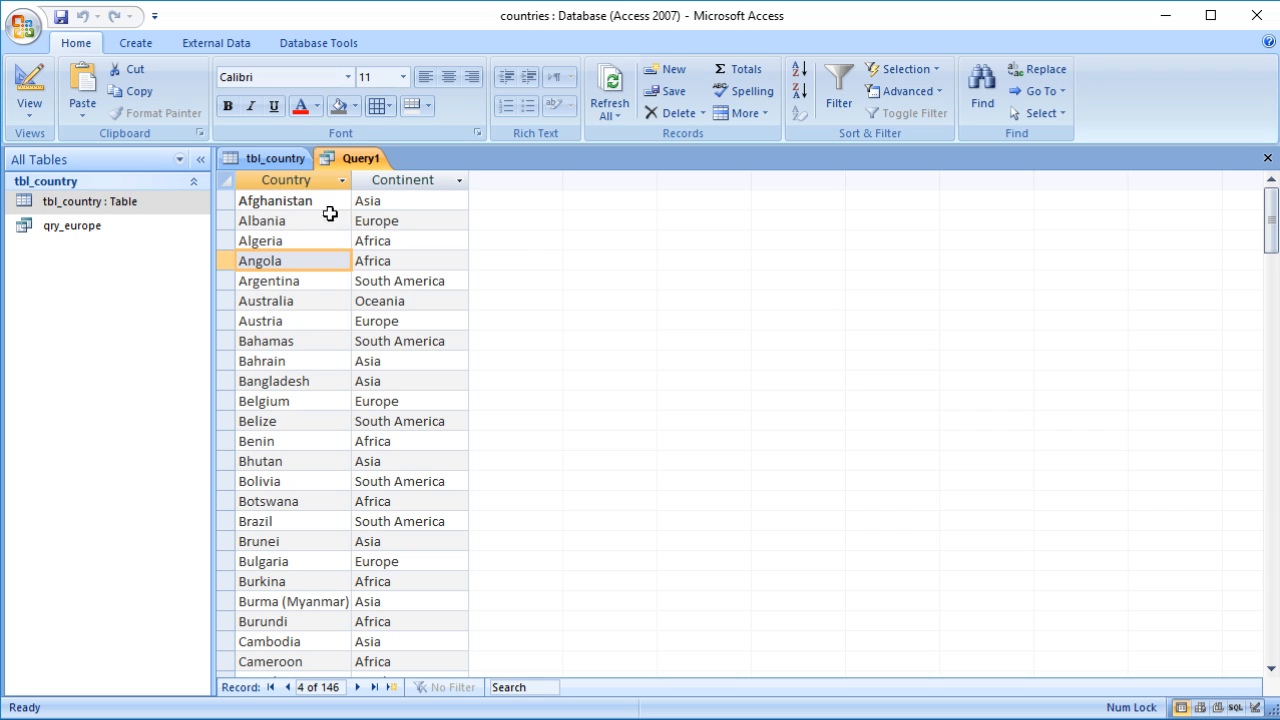
click(382, 203)
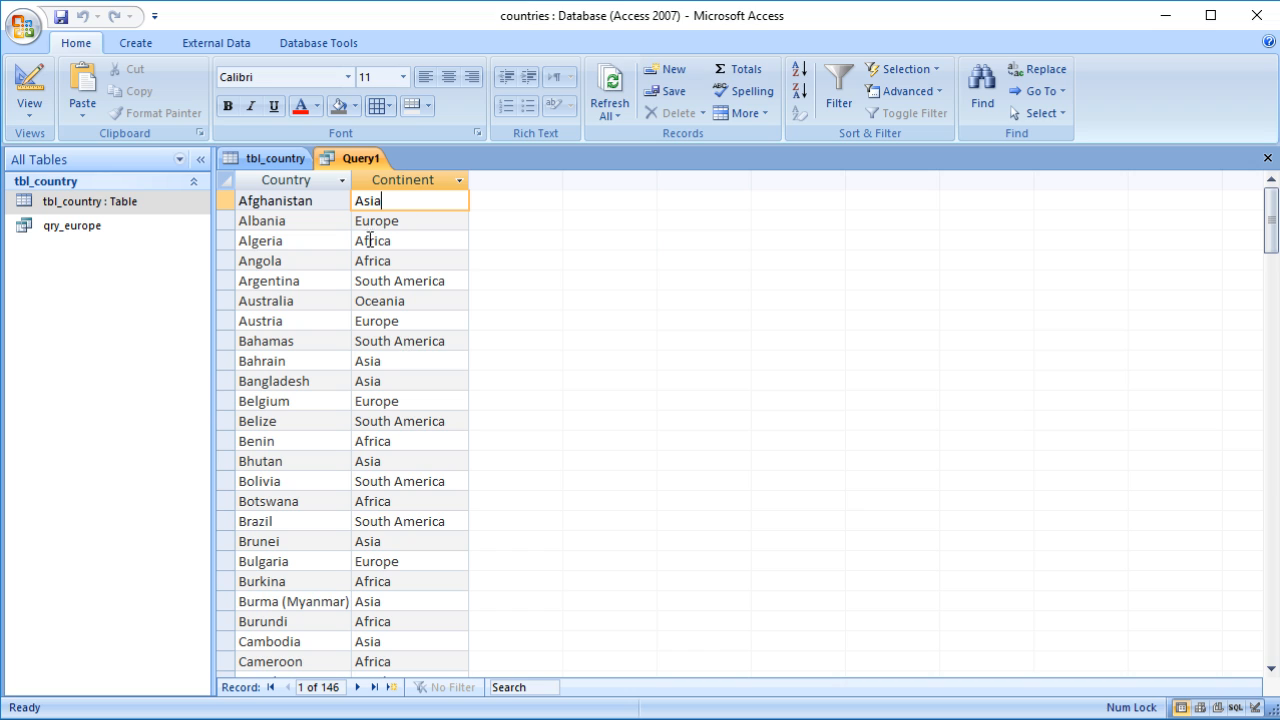
click(296, 221)
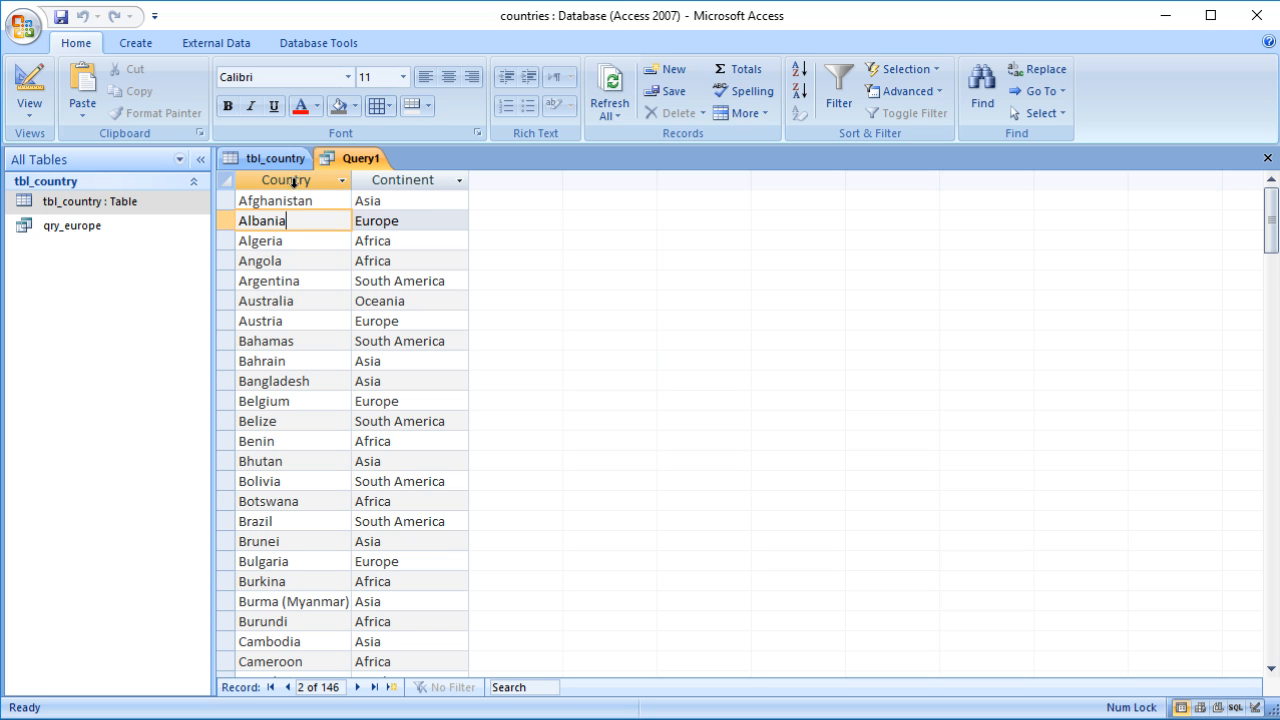
Step: Move the Continent column ahead of Country in the design grid and run the query
click(42, 92)
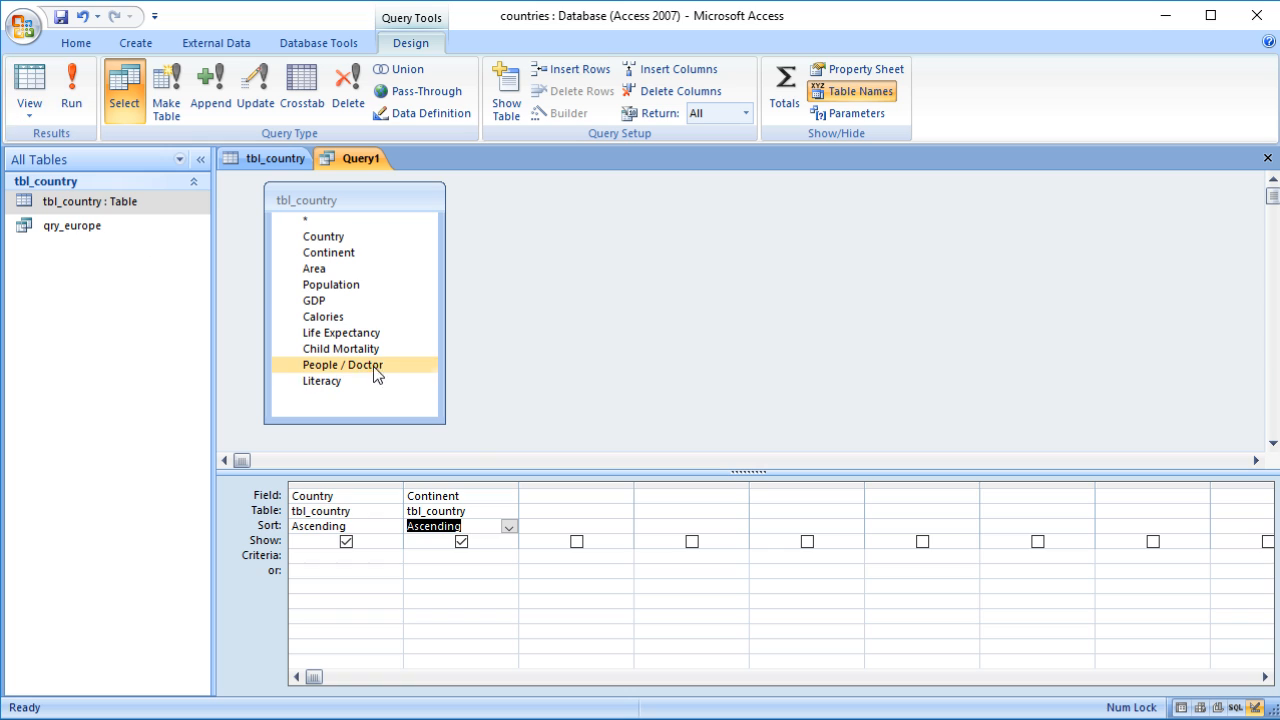
click(475, 484)
drag(475, 484, 330, 490)
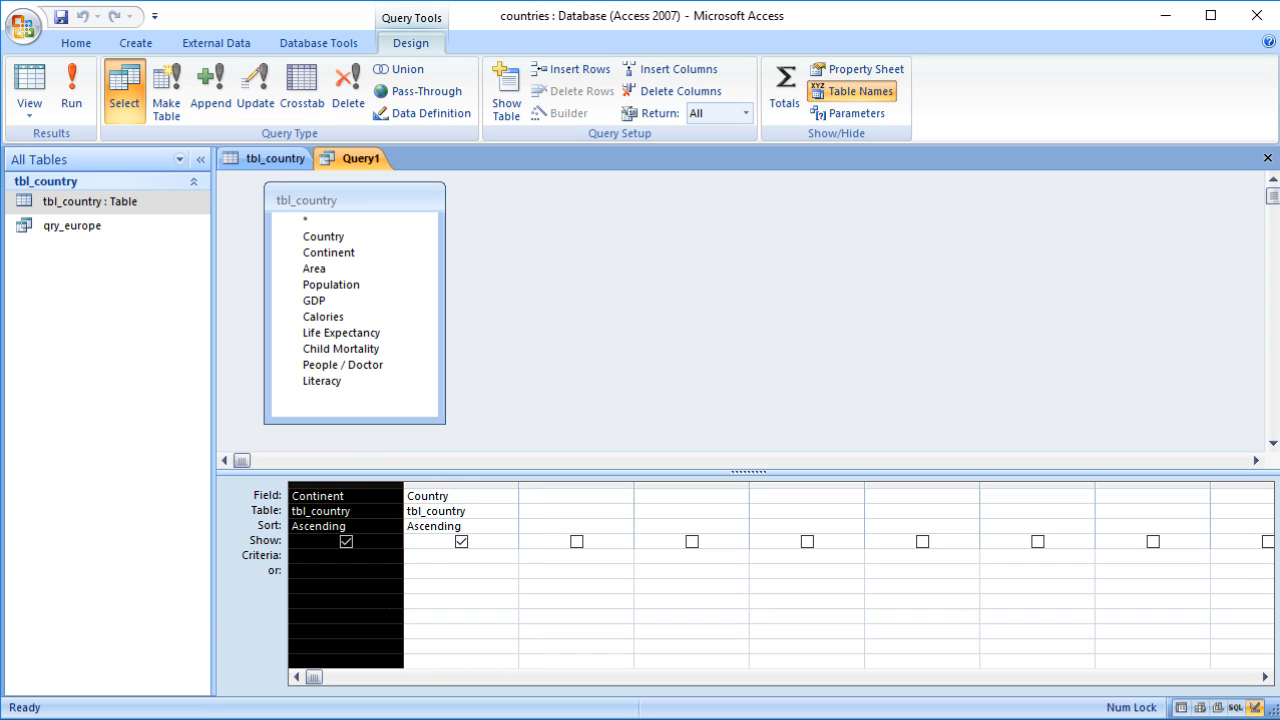
click(30, 88)
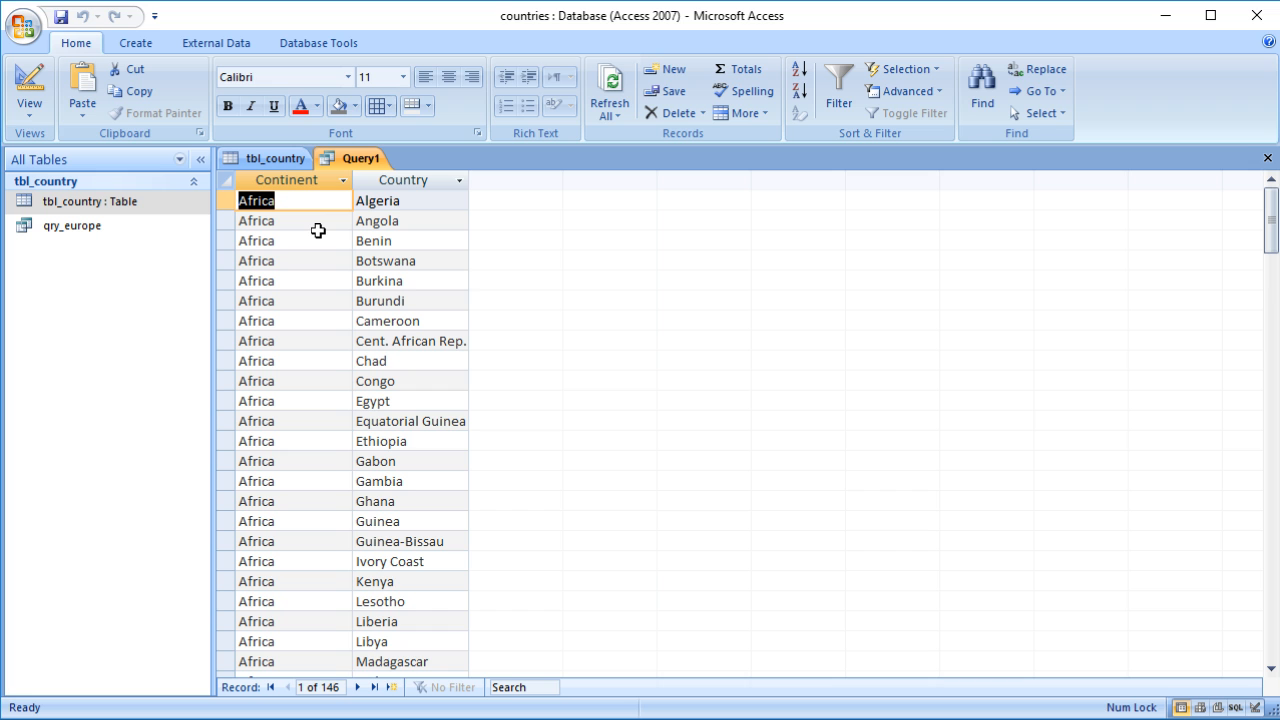
Step: Scroll through the query results grouped by continent
scroll(317, 230, down, 18)
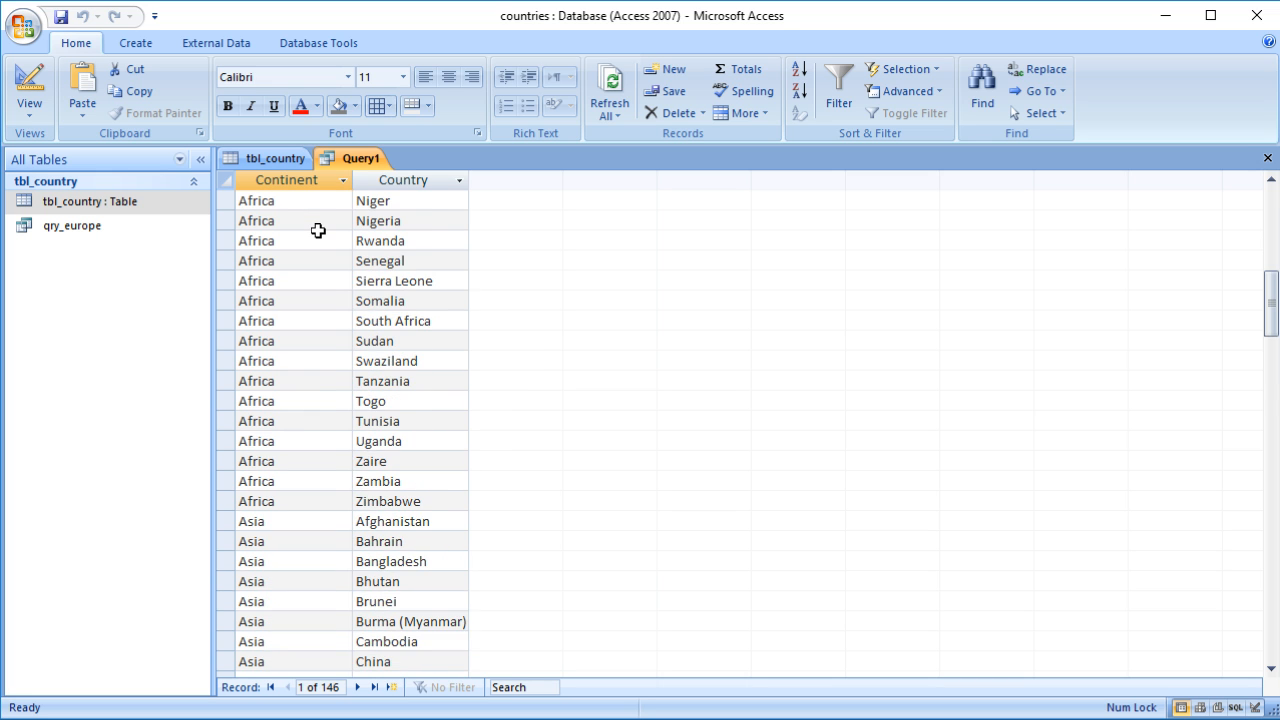
scroll(317, 230, down, 9)
scroll(317, 230, up, 11)
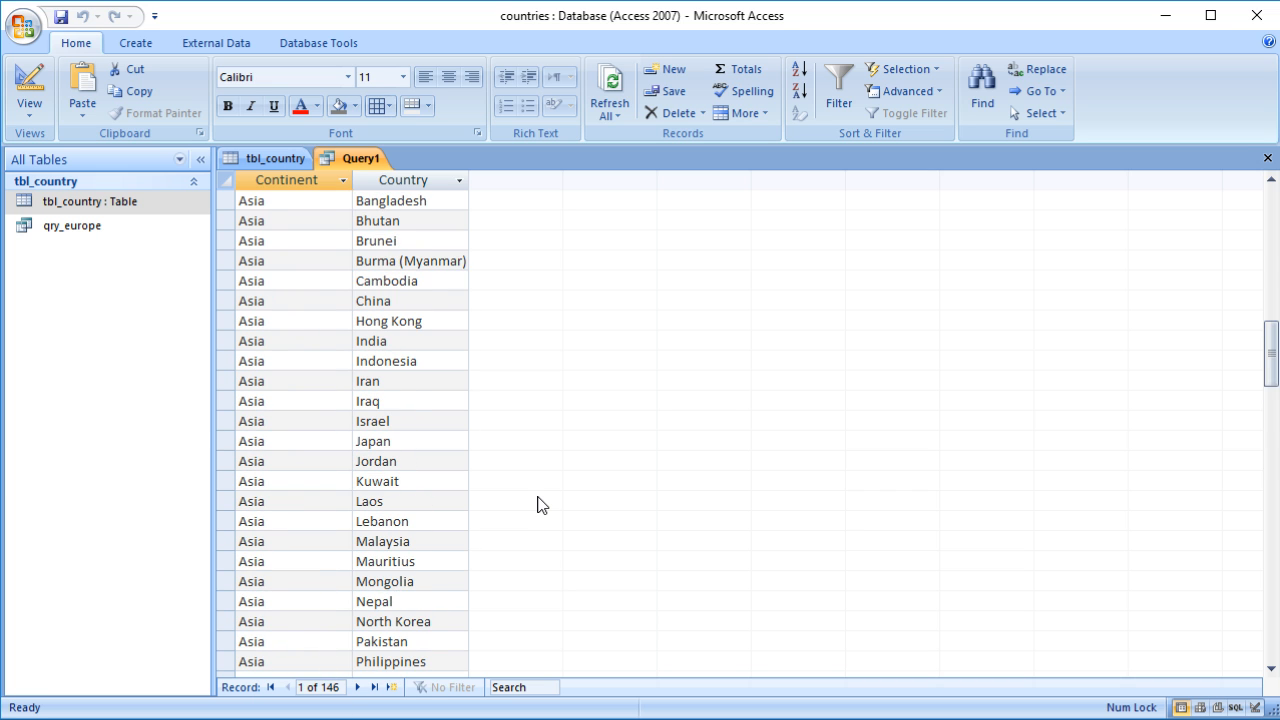
scroll(539, 502, up, 6)
scroll(539, 500, up, 10)
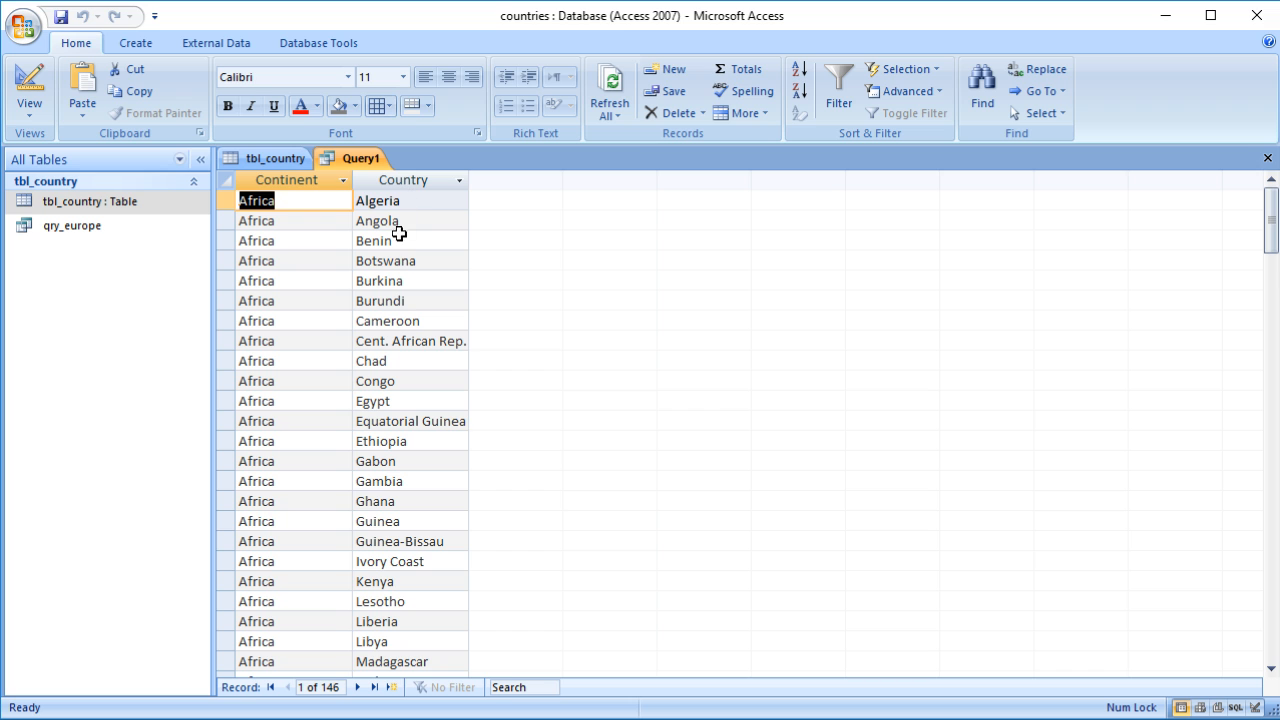
scroll(398, 340, down, 1)
scroll(398, 340, down, 8)
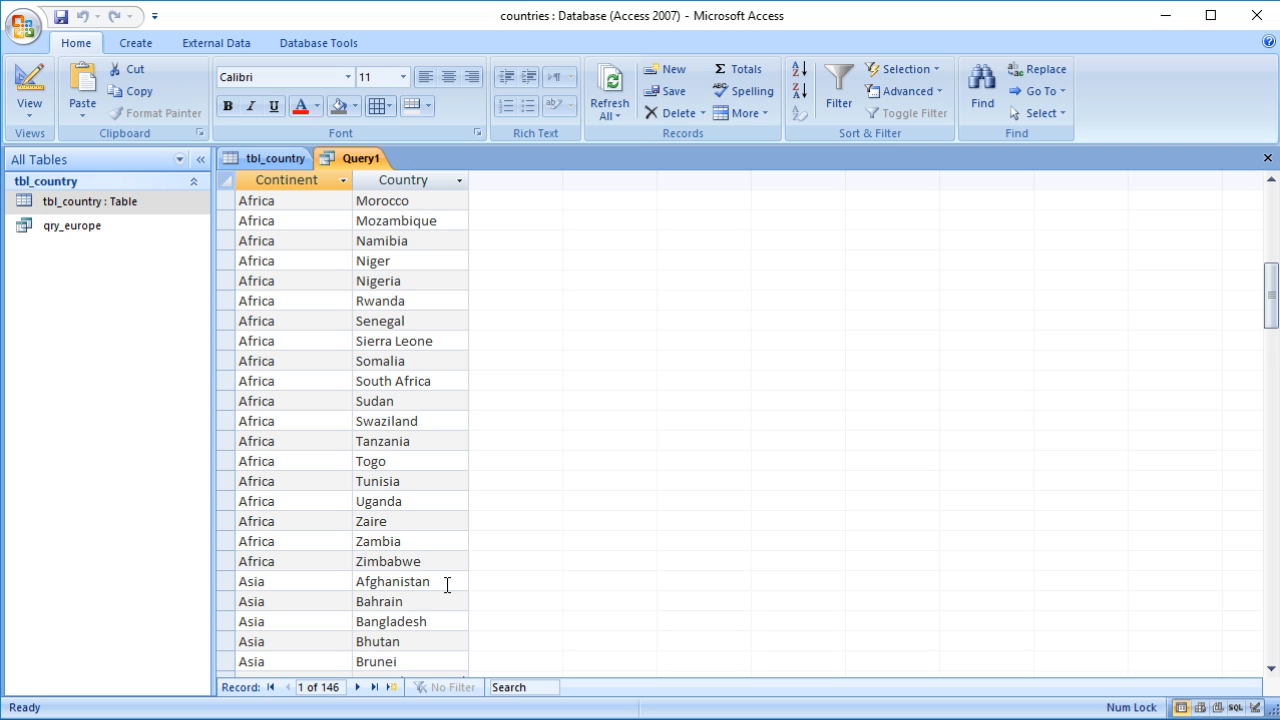
scroll(434, 458, up, 6)
scroll(434, 458, up, 3)
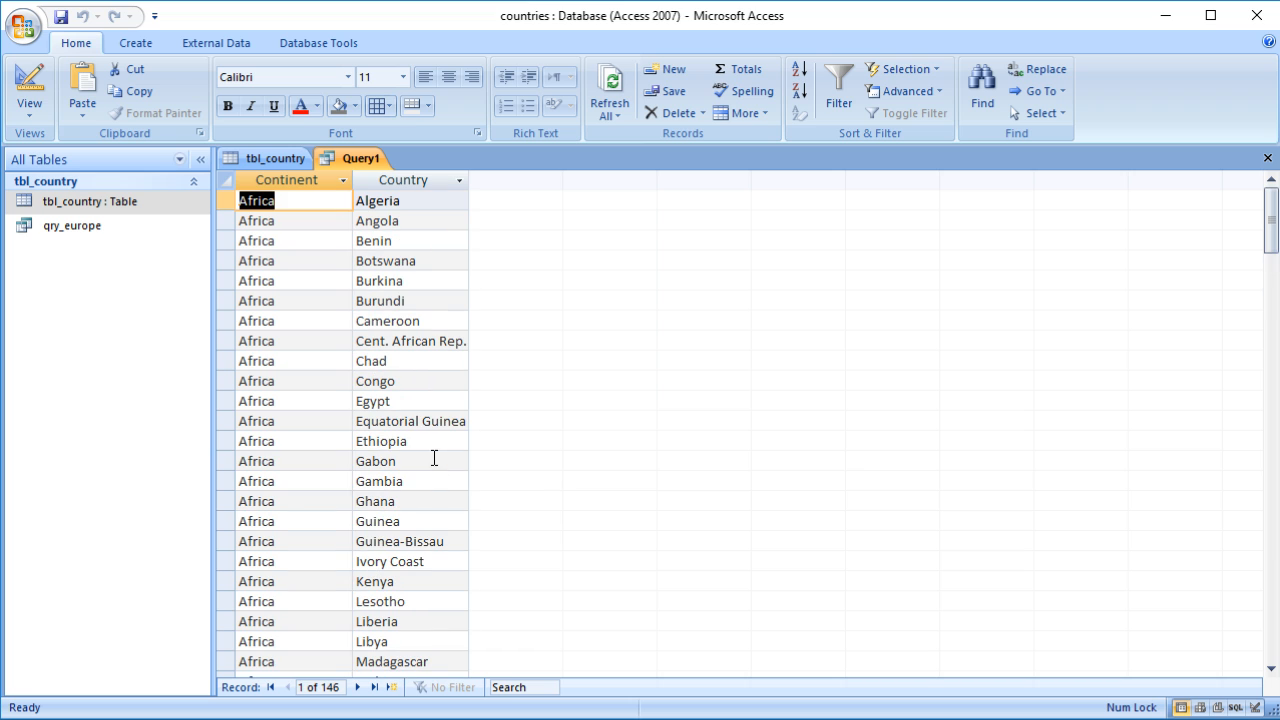
Step: Add Country to the grid again and move the new column into the first position
click(30, 80)
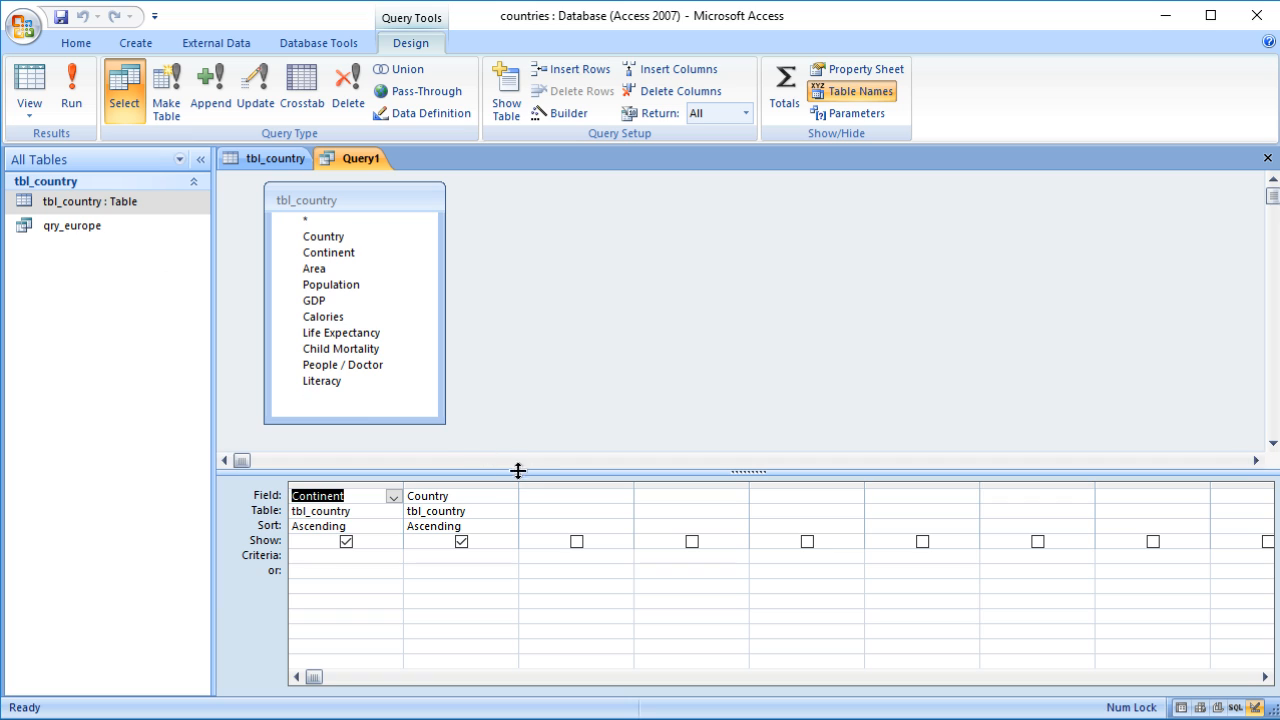
double_click(347, 236)
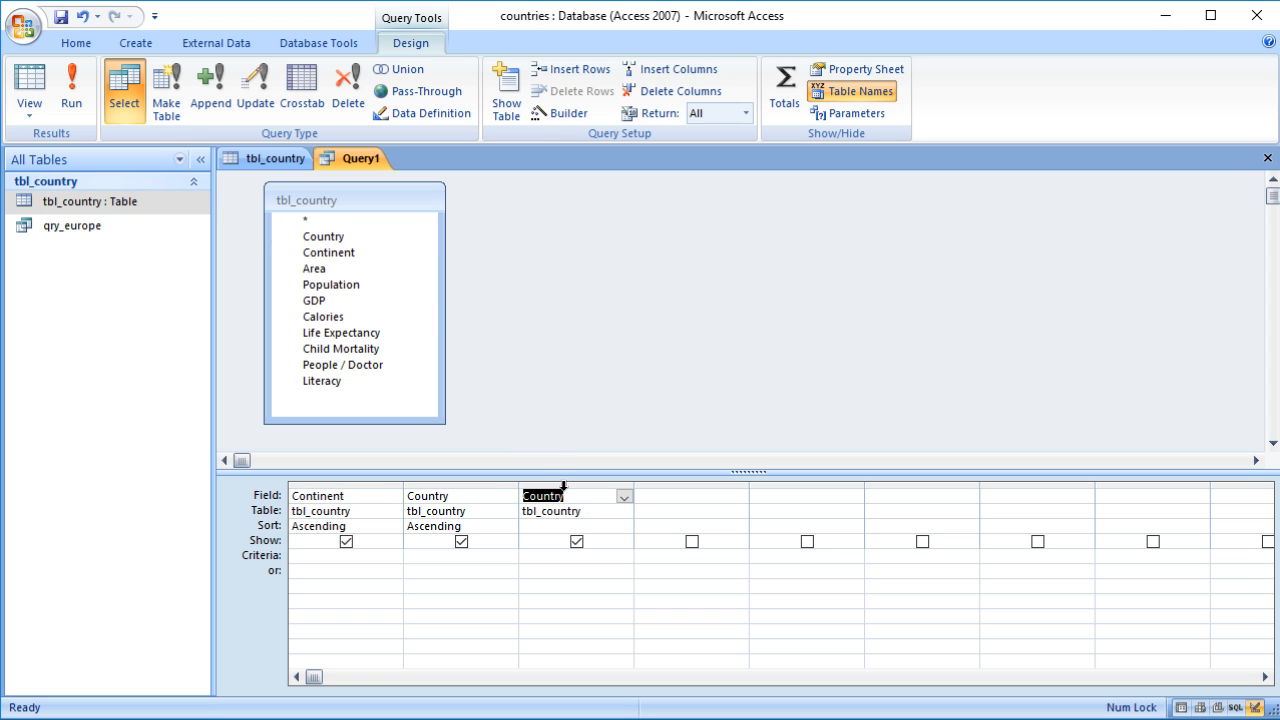
click(564, 486)
drag(564, 486, 346, 494)
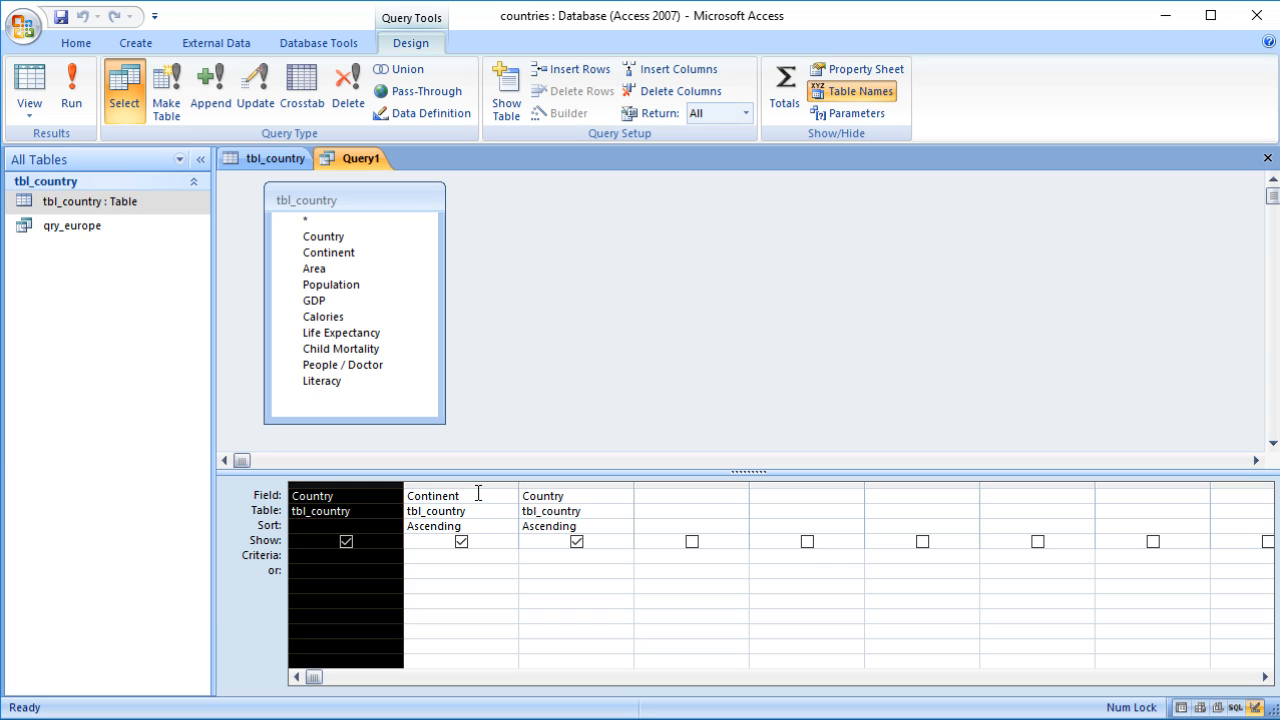
click(594, 527)
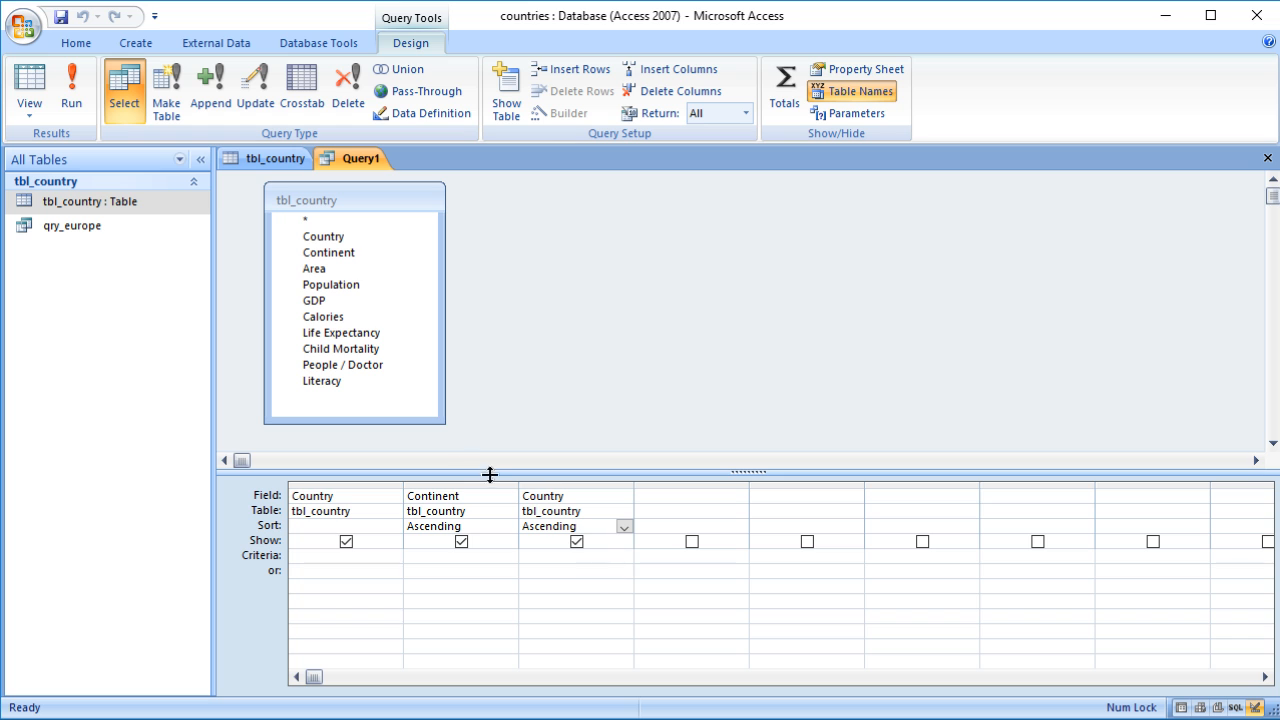
Step: Hide the third-column Country field from the output, rerun the query, and autofit the Continent column width
click(29, 85)
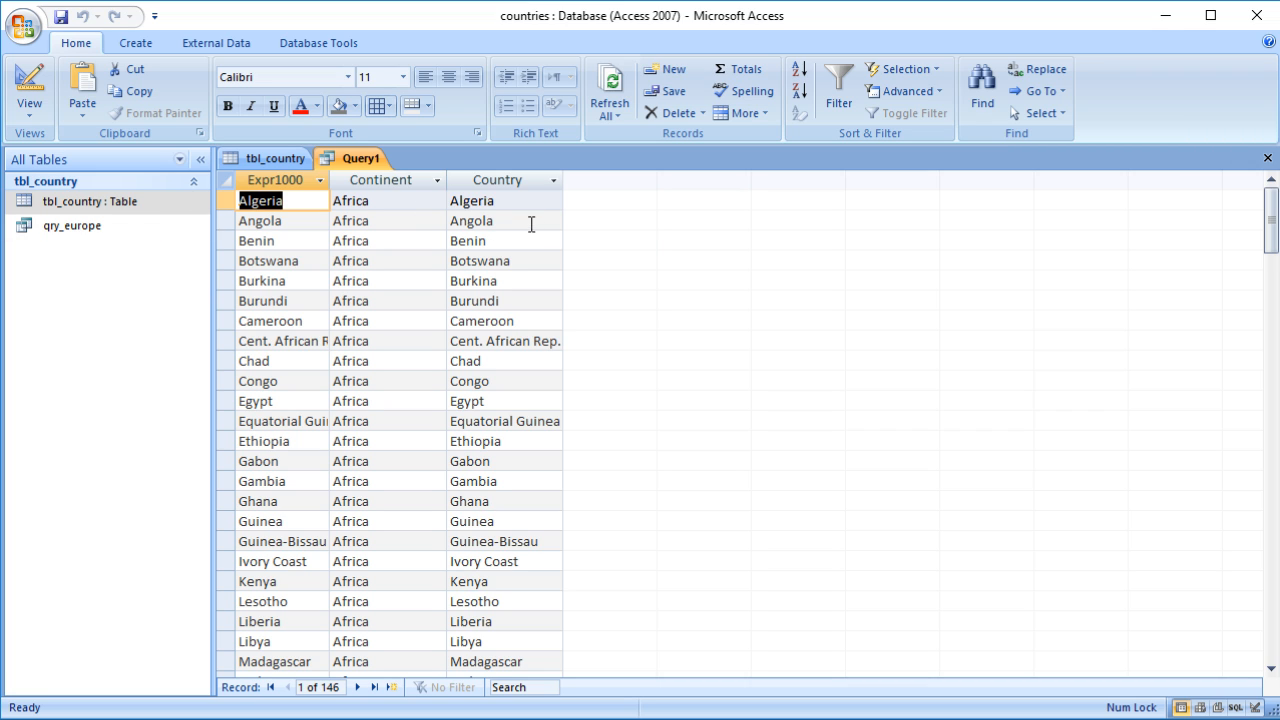
click(20, 76)
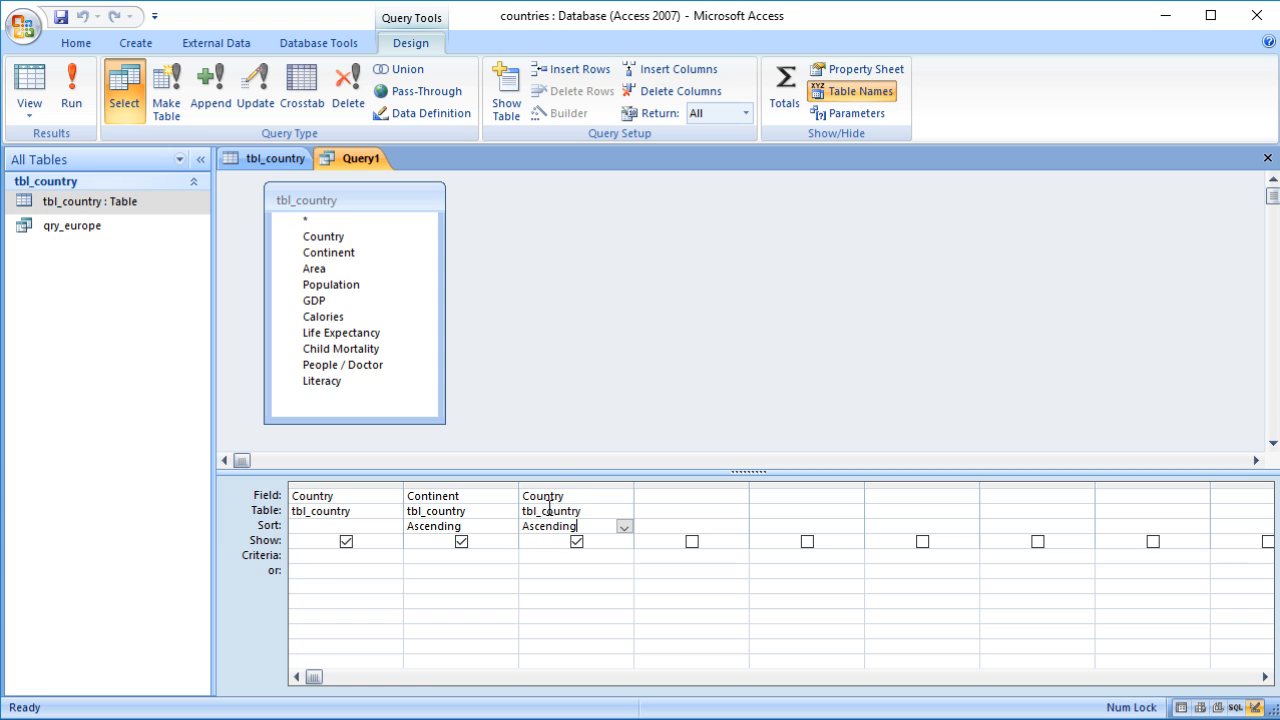
click(577, 542)
click(28, 86)
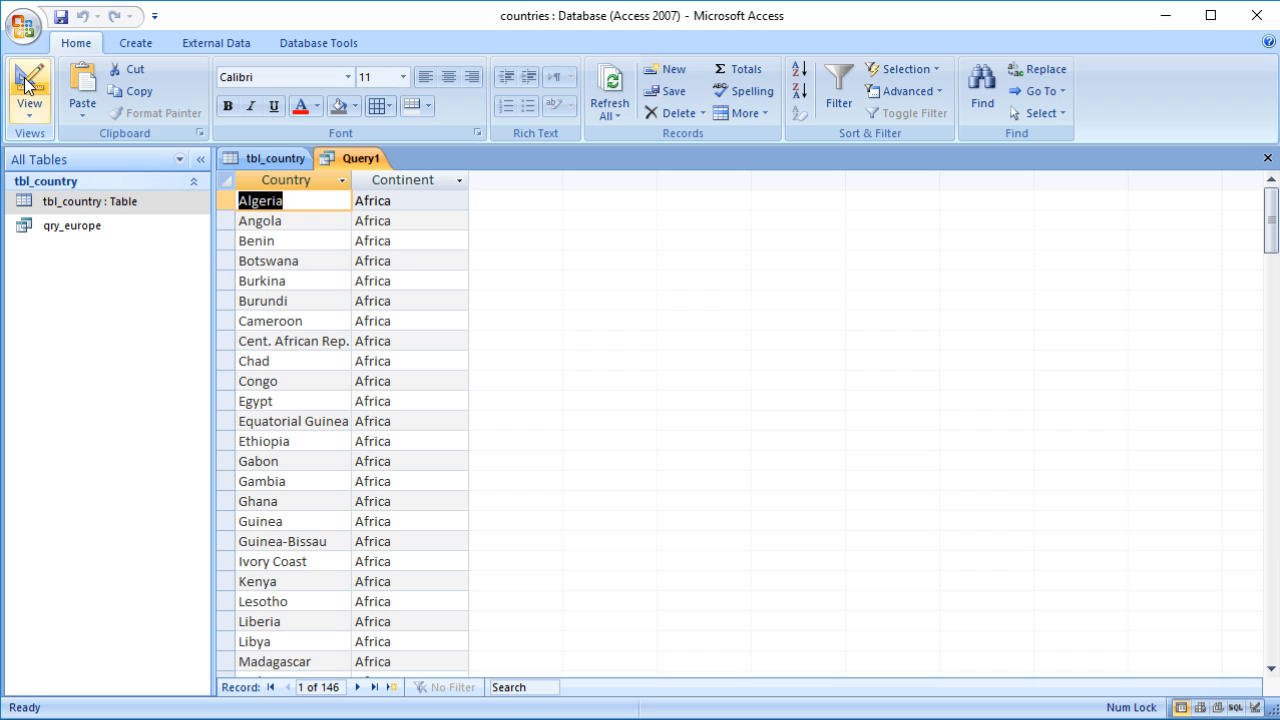
double_click(352, 179)
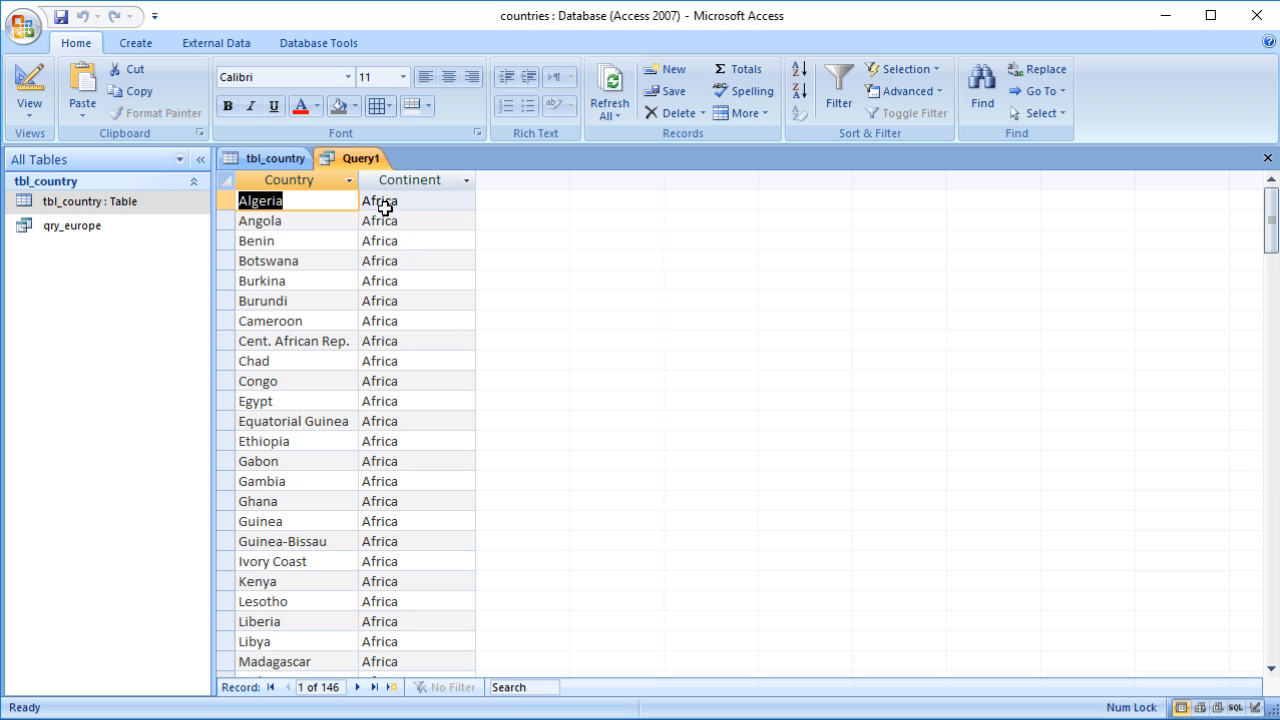
Step: Delete the third Country column and set the first Country field's sort to Ascending
click(29, 95)
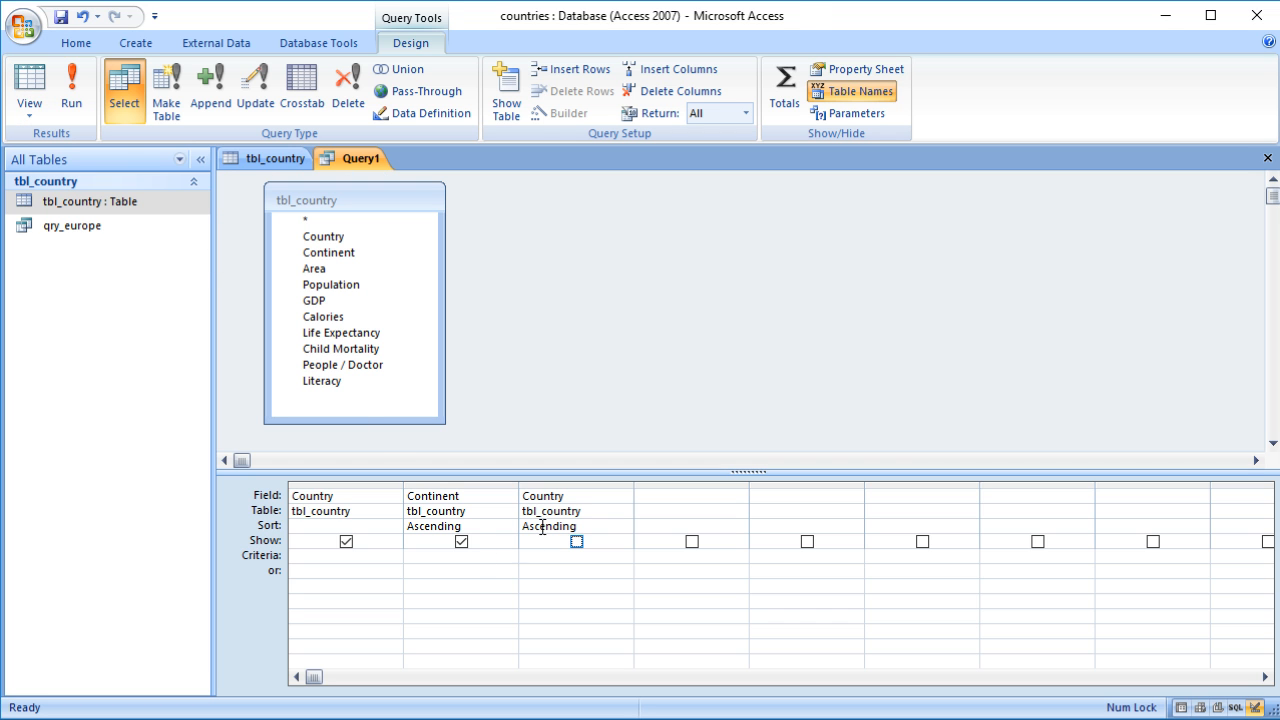
click(540, 485)
key(Delete)
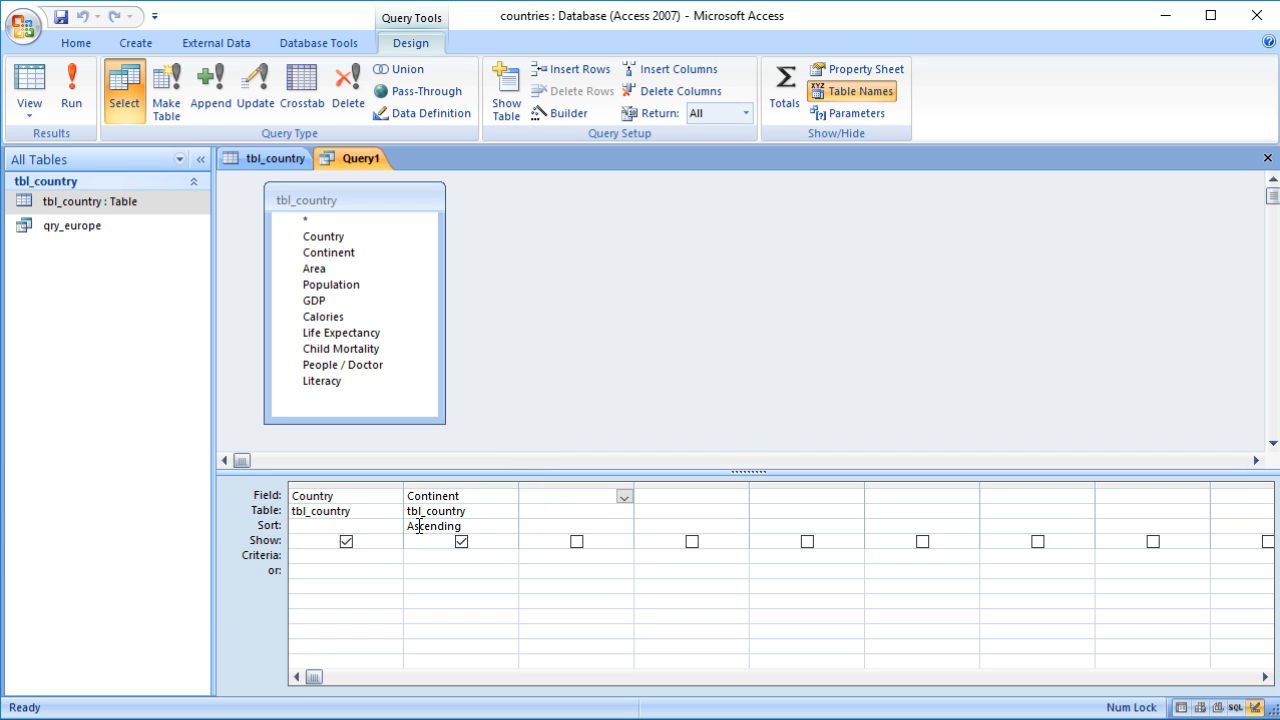
click(475, 527)
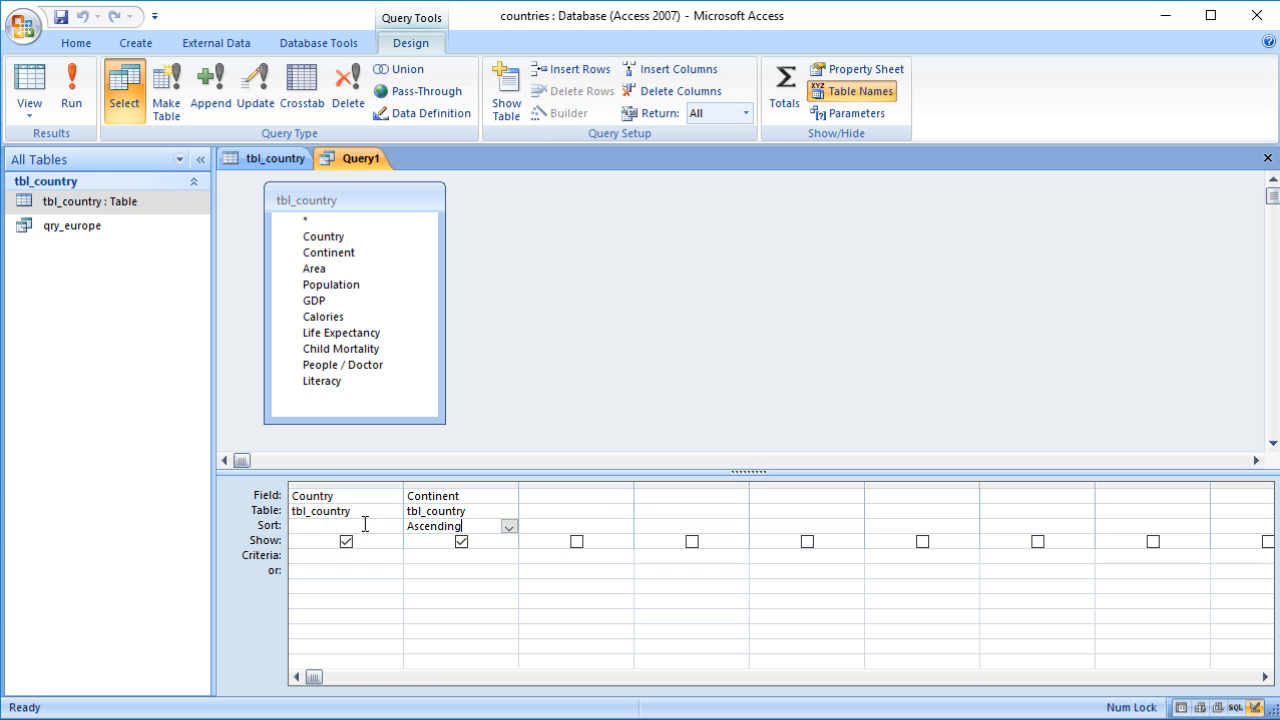
double_click(363, 523)
click(431, 593)
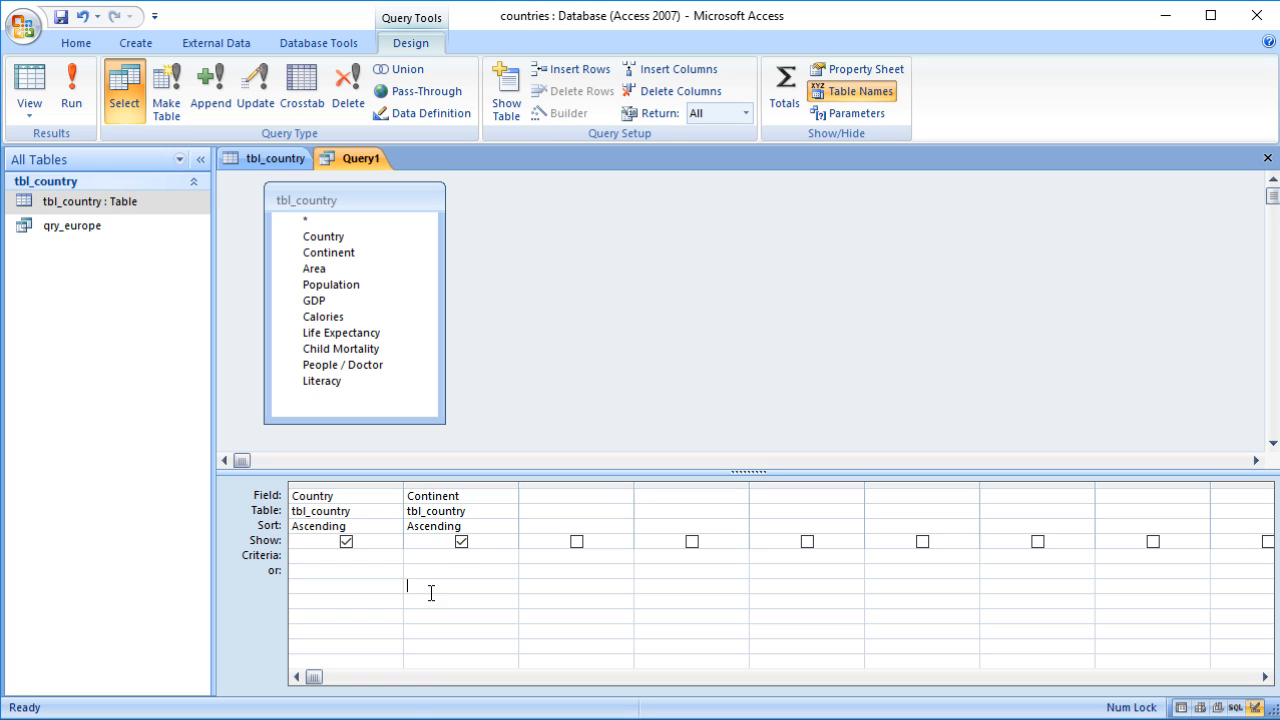
Step: Clear the Continent field's sort and run the query
click(470, 527)
key(Delete)
click(24, 88)
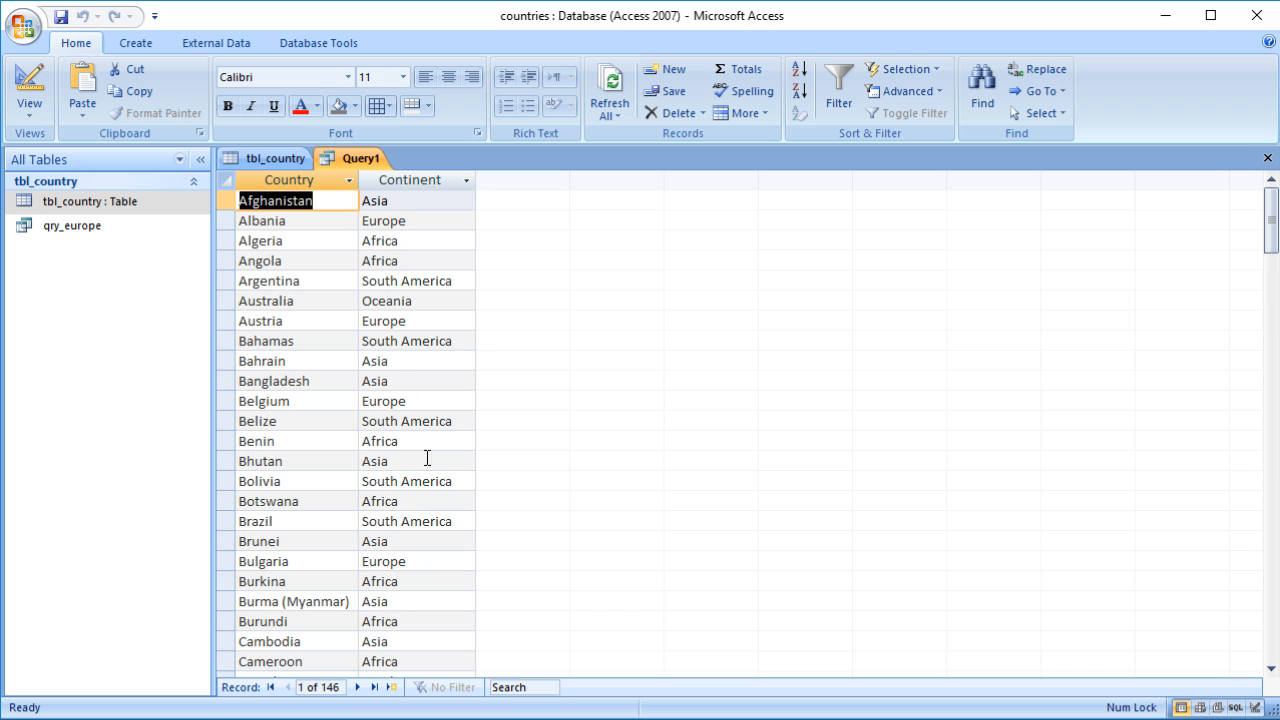
Step: Enter Europe as the Continent criteria and run the query
click(45, 84)
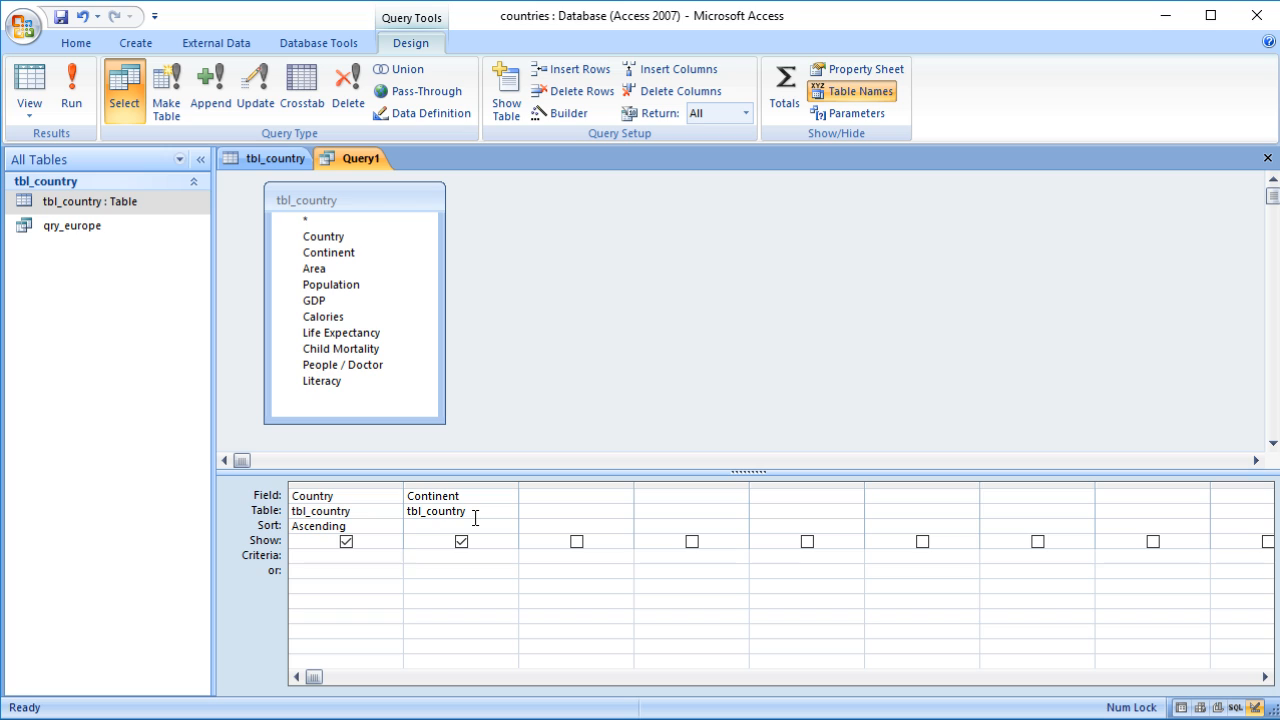
text(Europe)
click(452, 574)
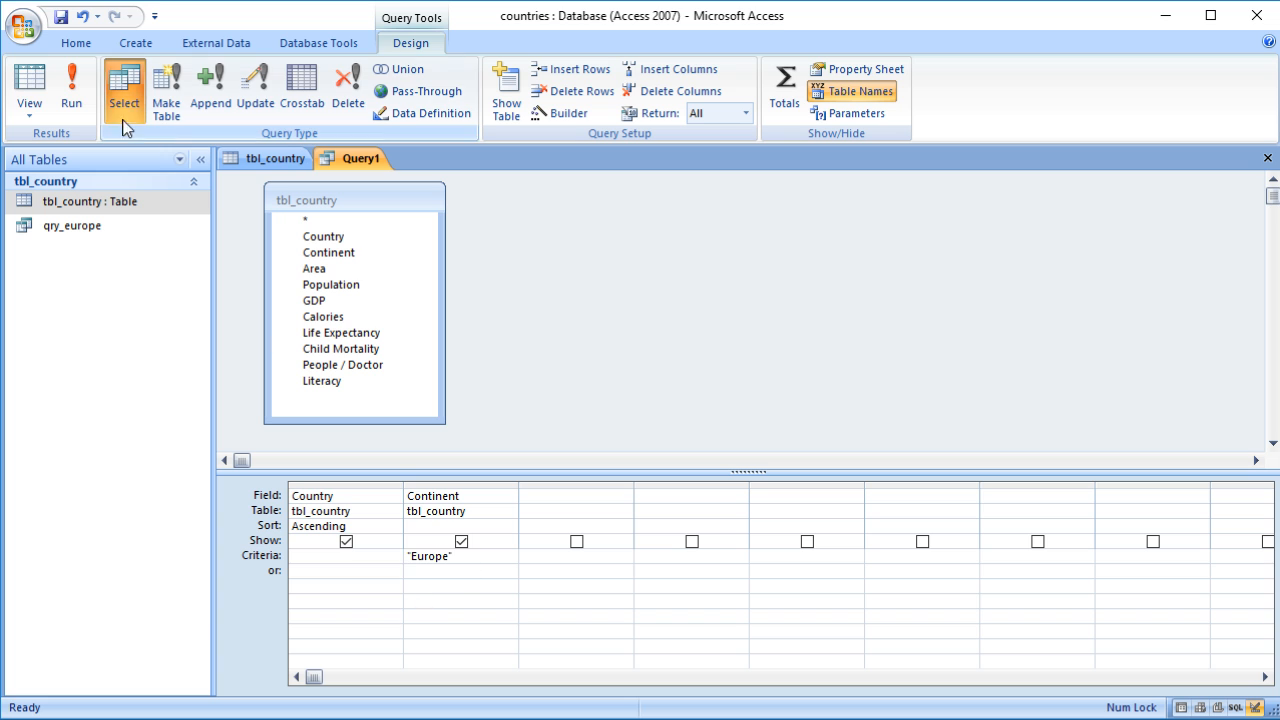
click(31, 78)
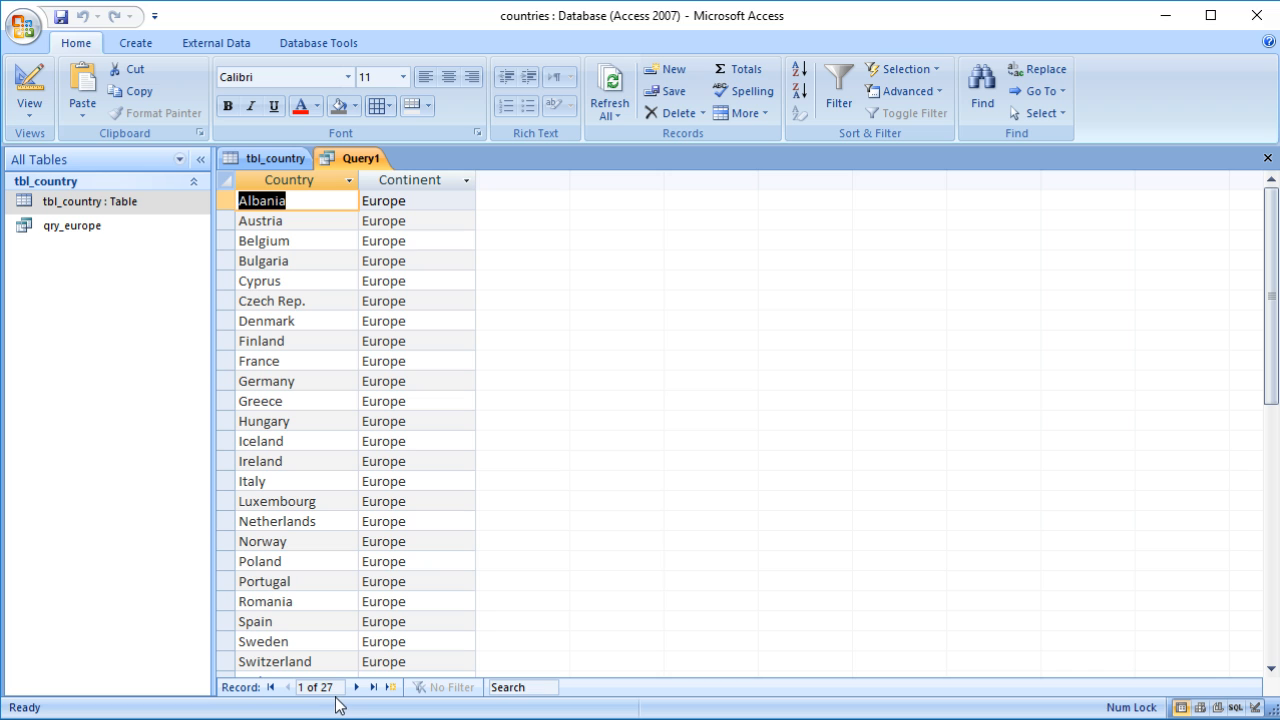
Step: Hide the Continent field from the query output and rerun the query
scroll(578, 538, down, 1)
scroll(578, 538, down, 3)
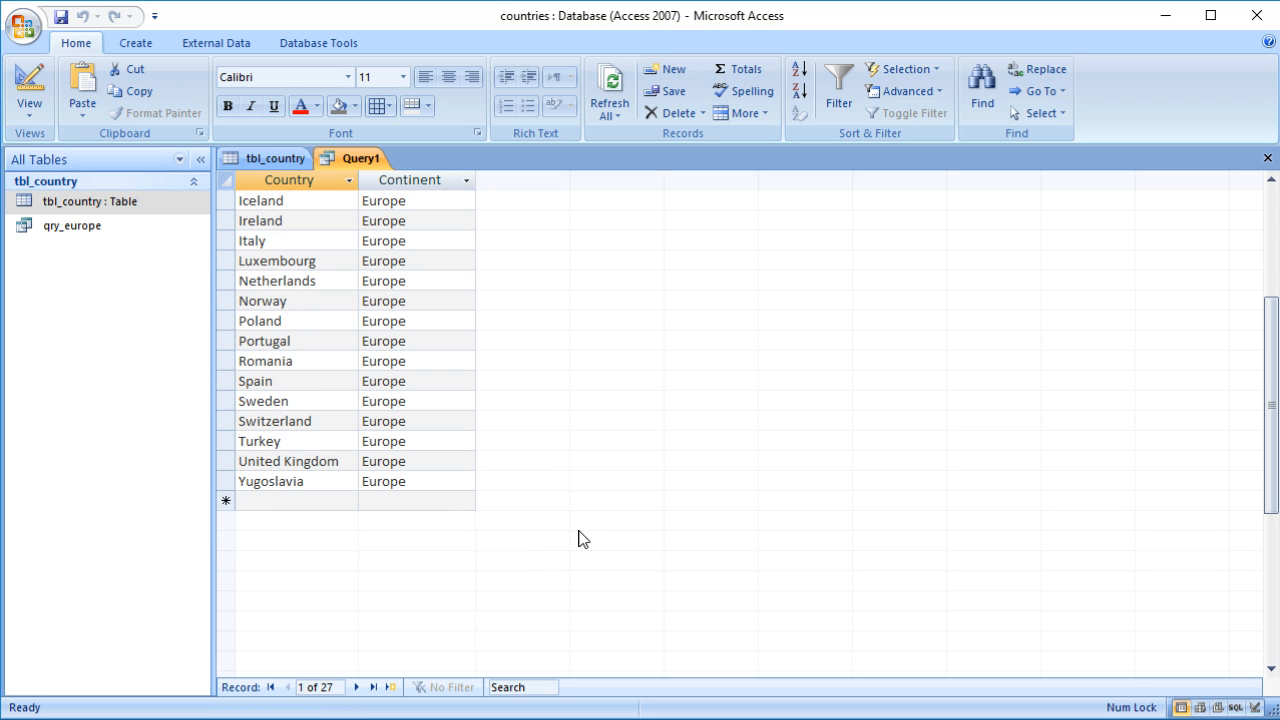
scroll(578, 538, up, 4)
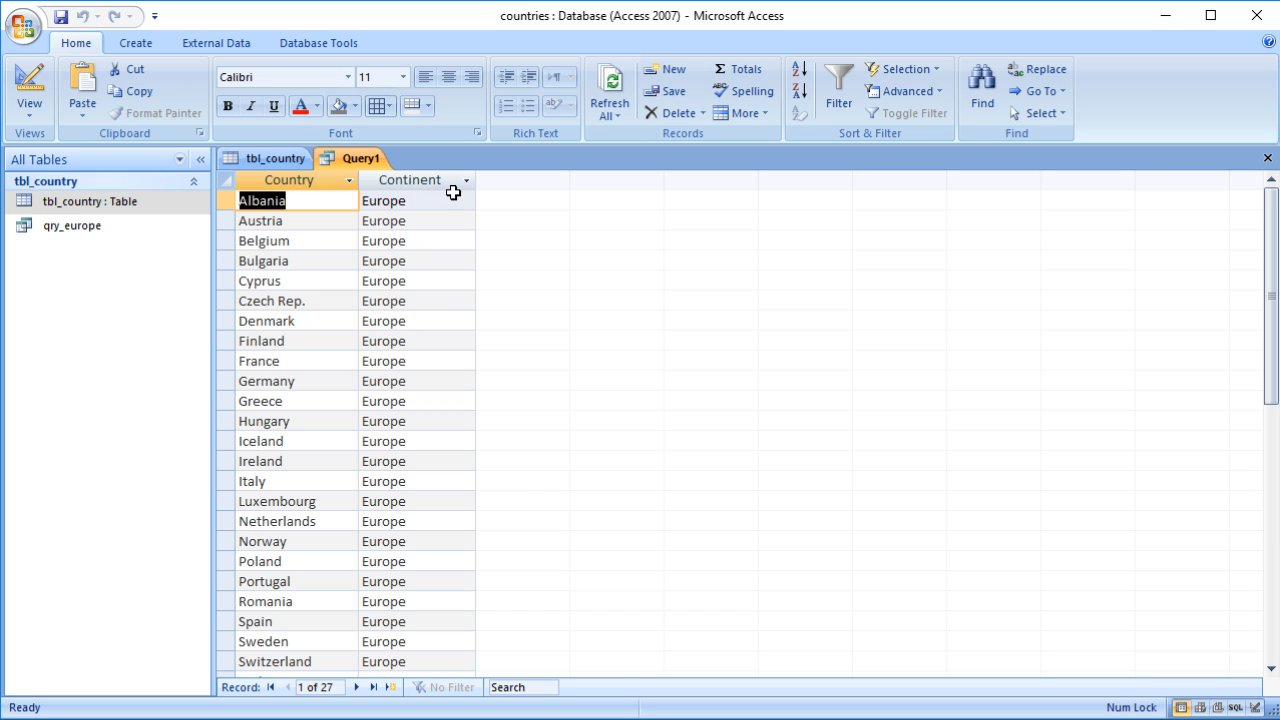
scroll(483, 380, down, 4)
scroll(483, 380, up, 4)
click(28, 80)
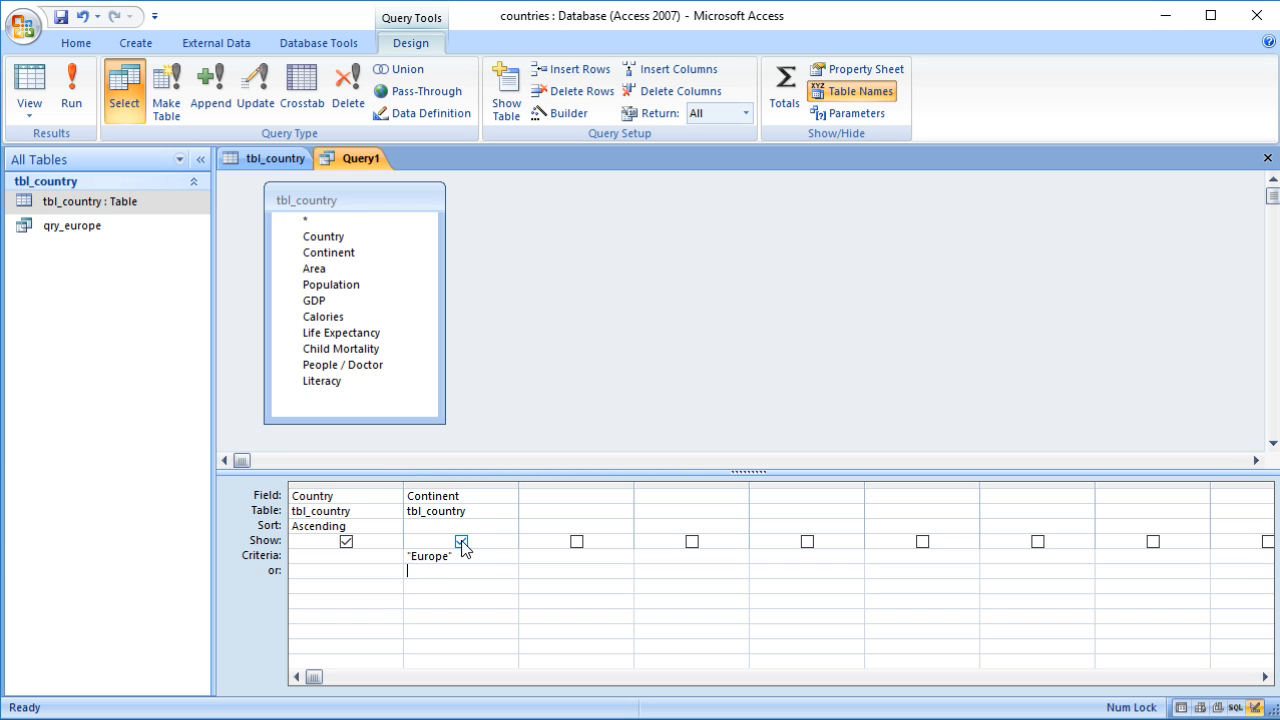
click(461, 542)
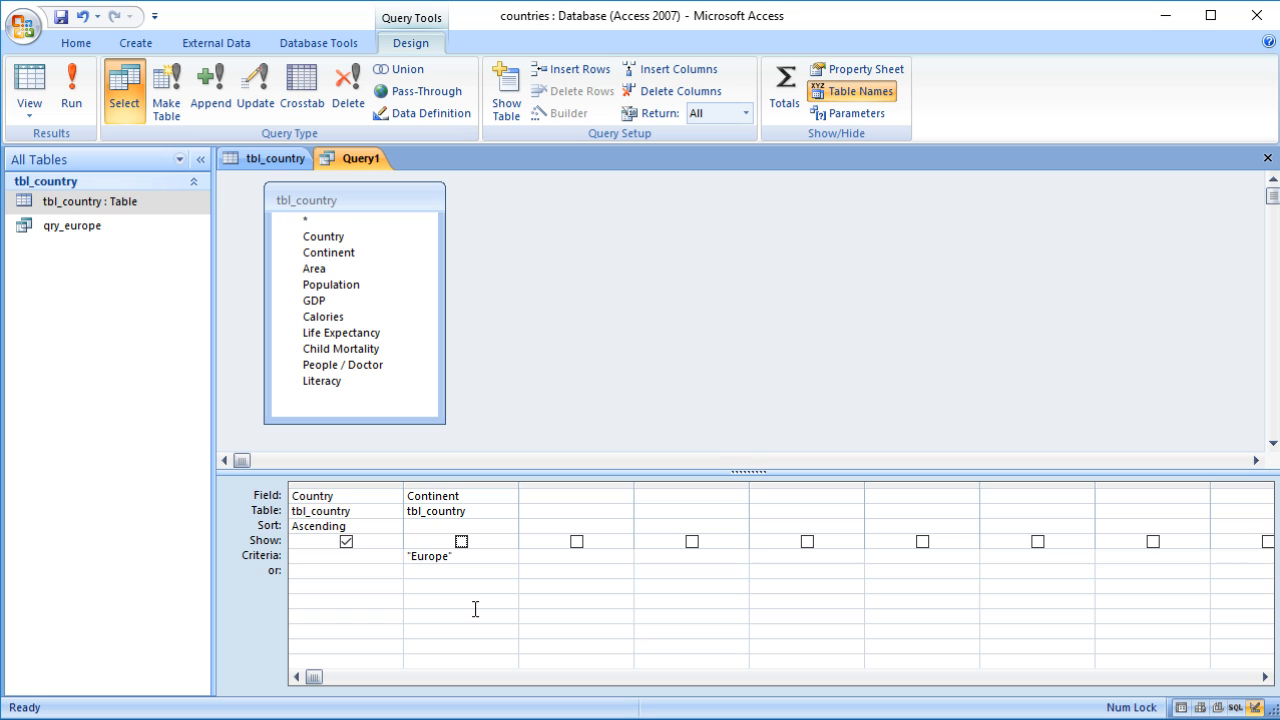
click(31, 91)
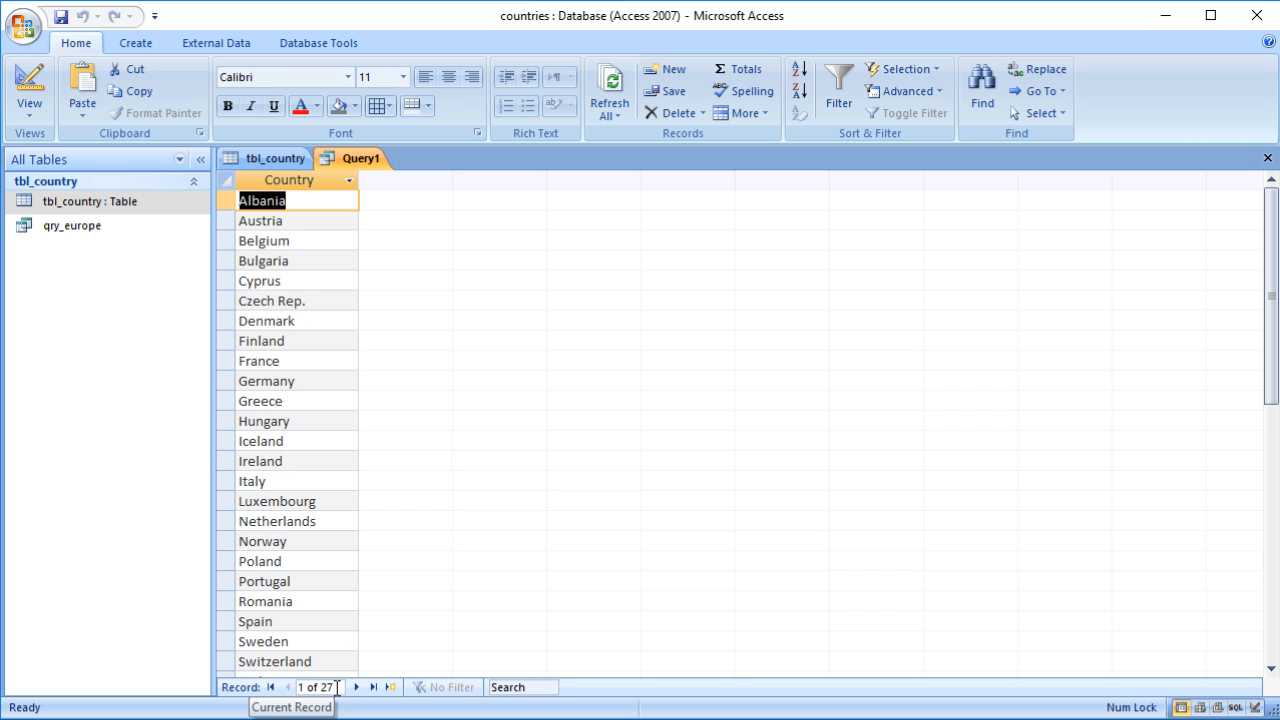
Step: Add the Literacy field to the query grid with criteria 100 and run the query
scroll(423, 603, down, 4)
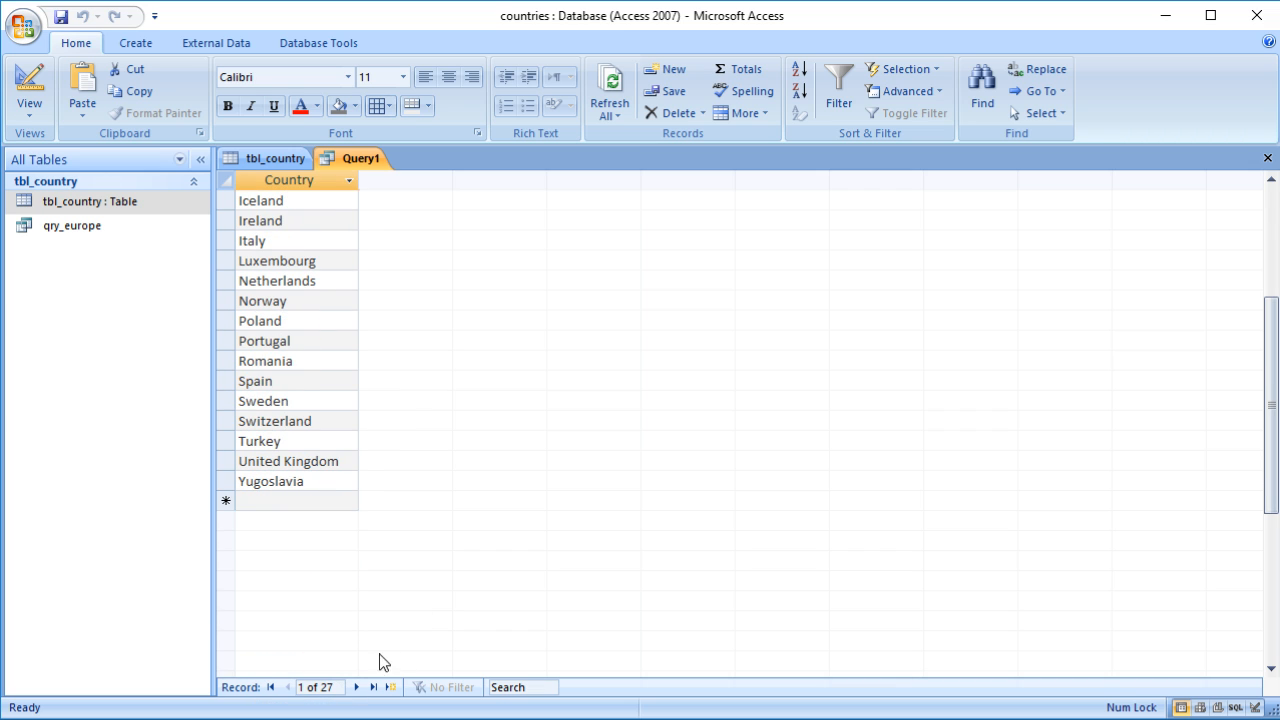
scroll(437, 569, up, 4)
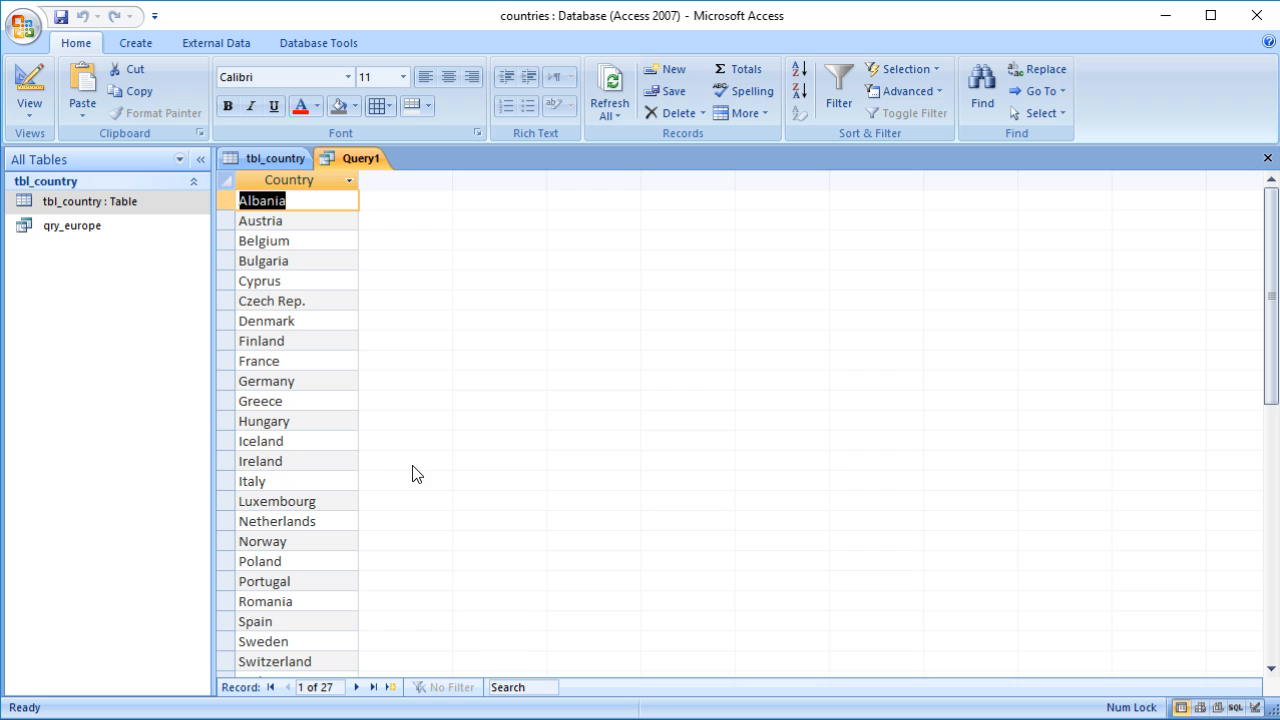
click(30, 85)
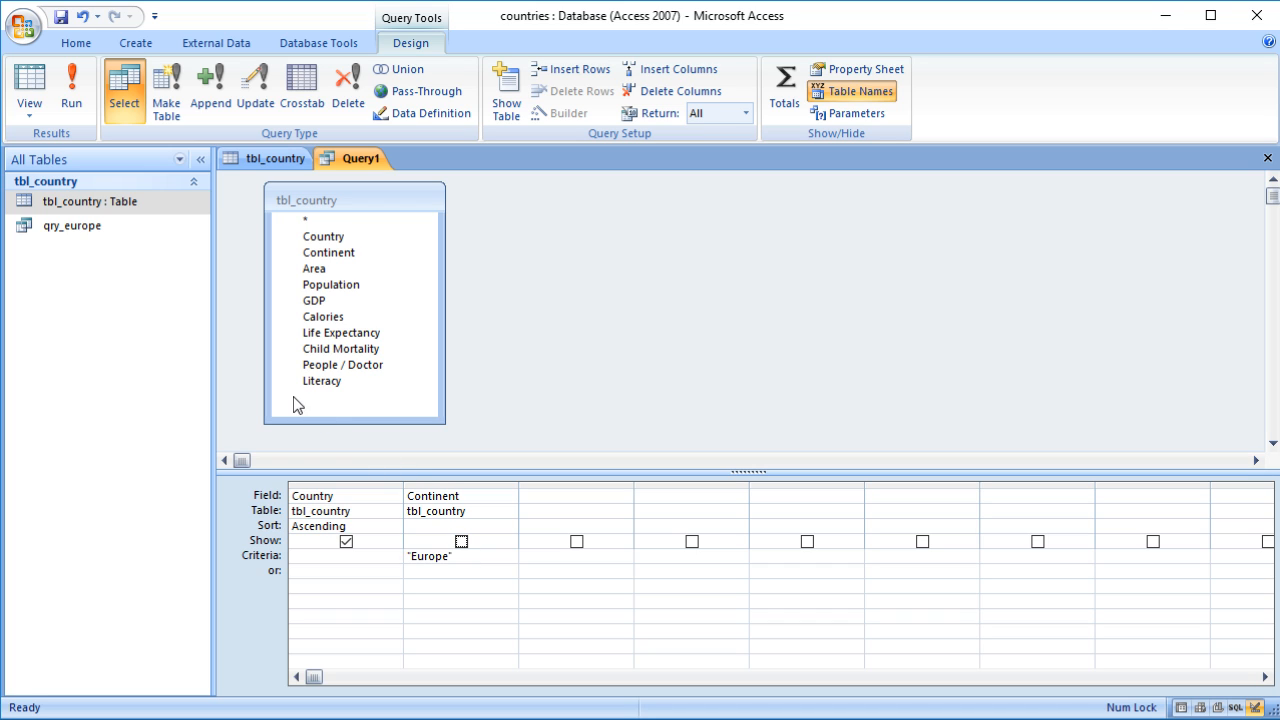
click(325, 387)
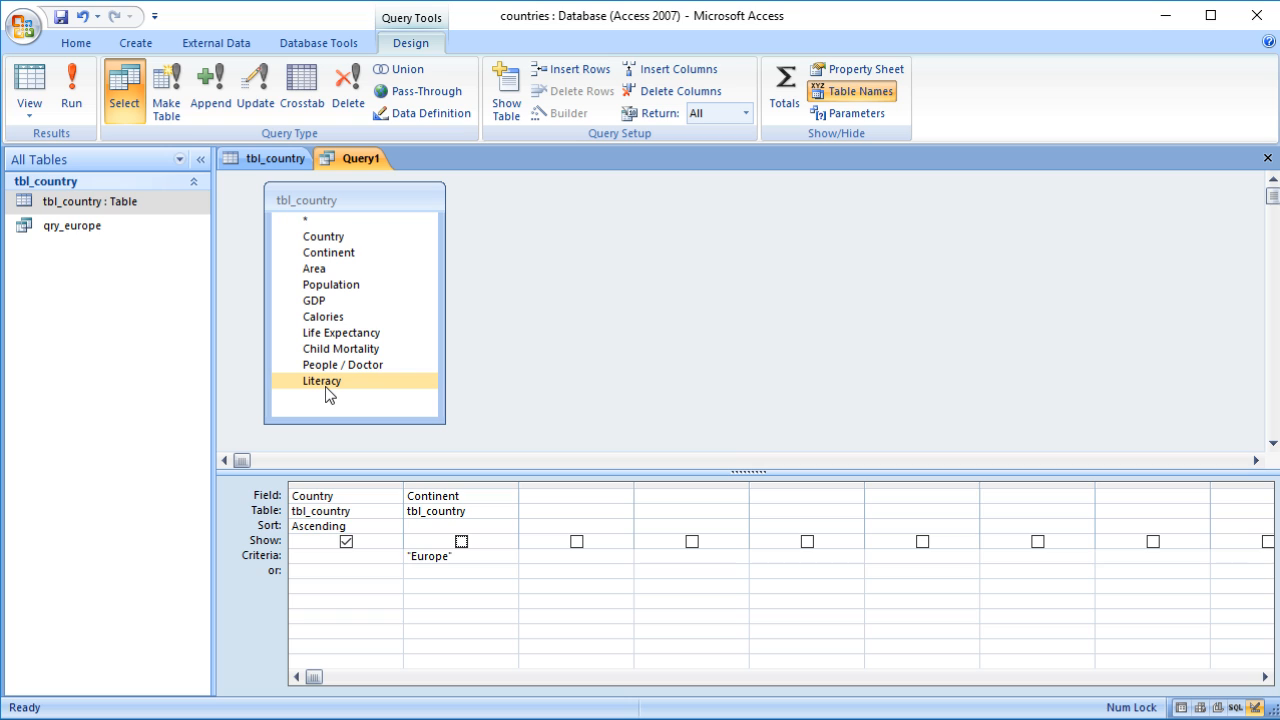
double_click(325, 382)
click(566, 555)
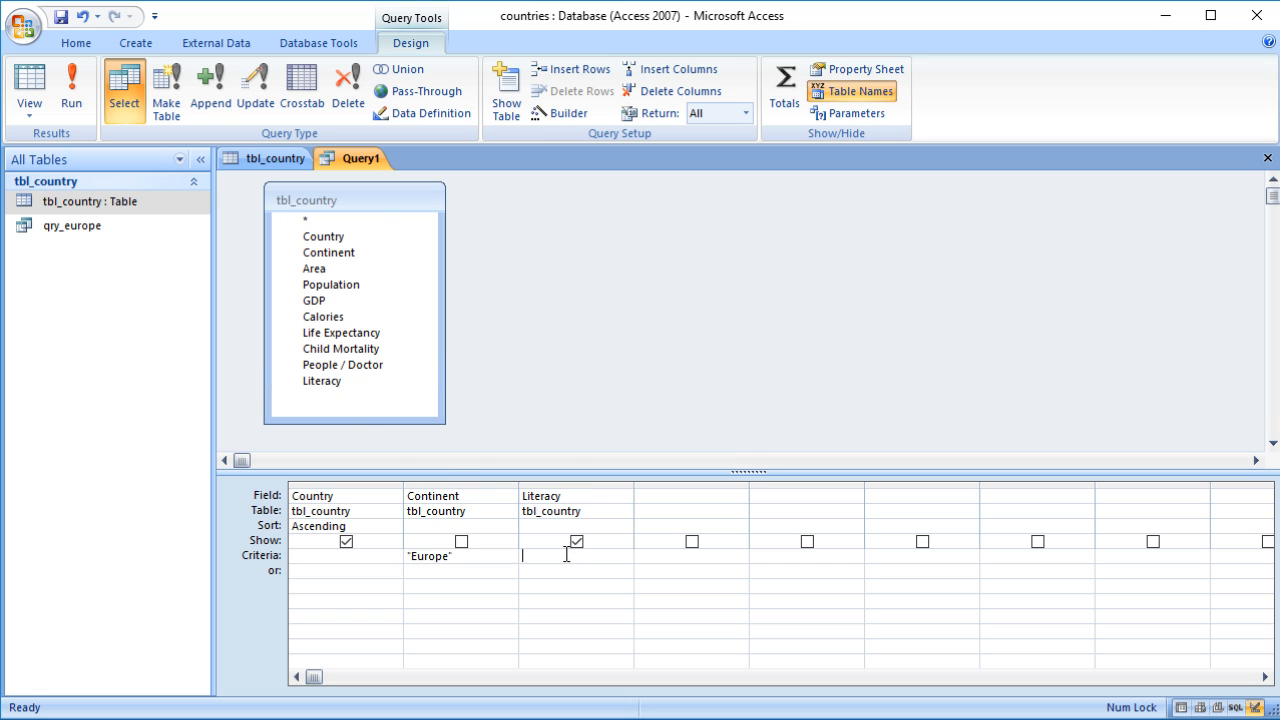
text(100)
key(Down)
click(30, 85)
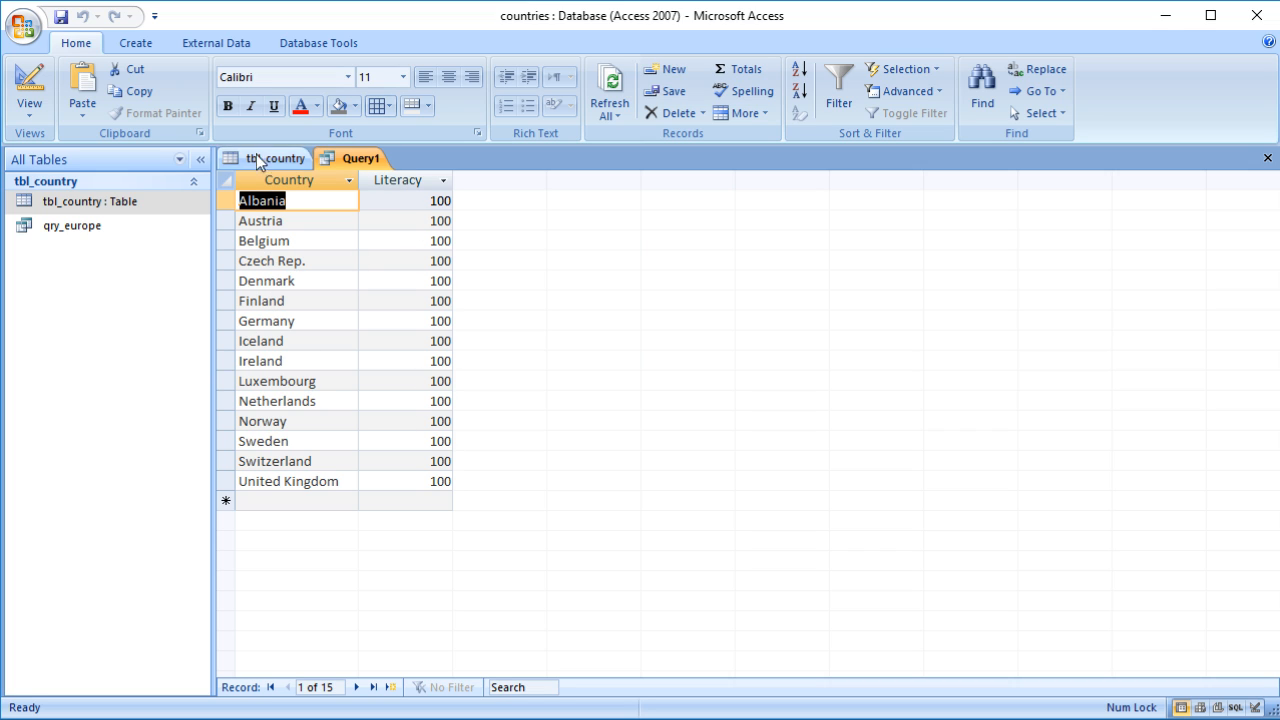
Step: Move the Literacy criterion 100 to the or row, show the Continent field again, and run the query
click(30, 80)
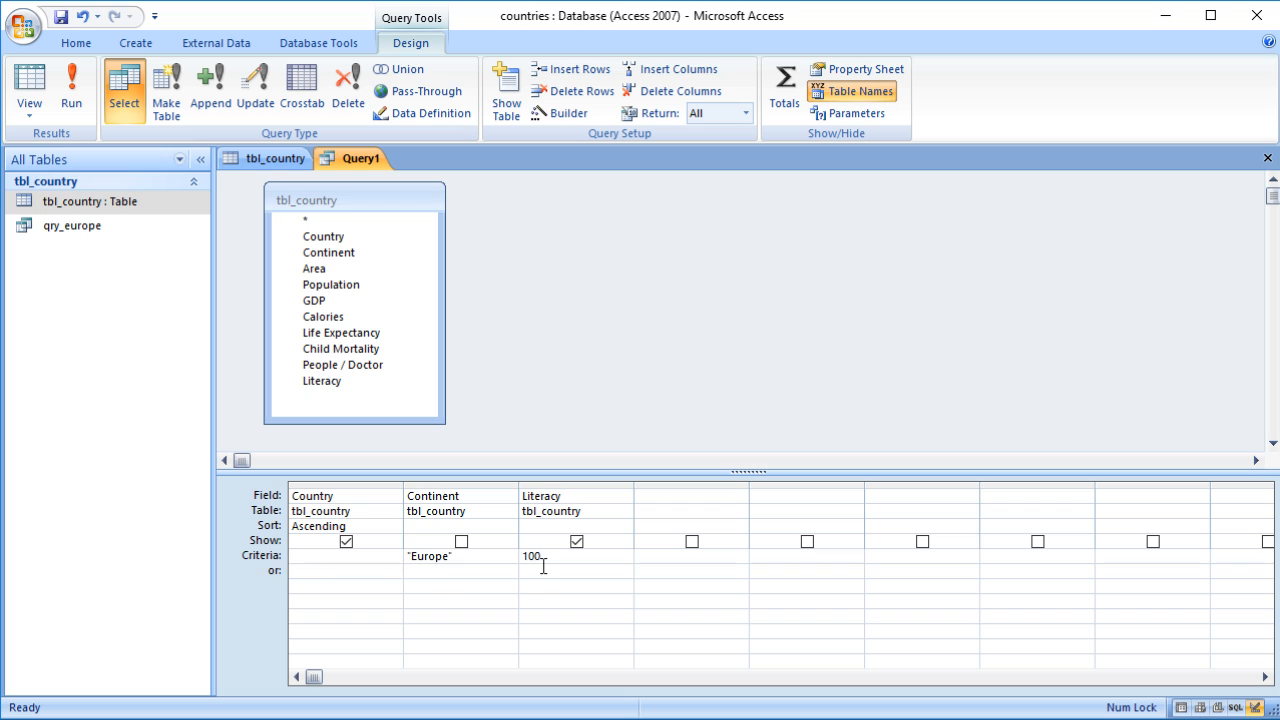
drag(544, 556, 512, 568)
key(BackSpace)
click(630, 572)
text(100)
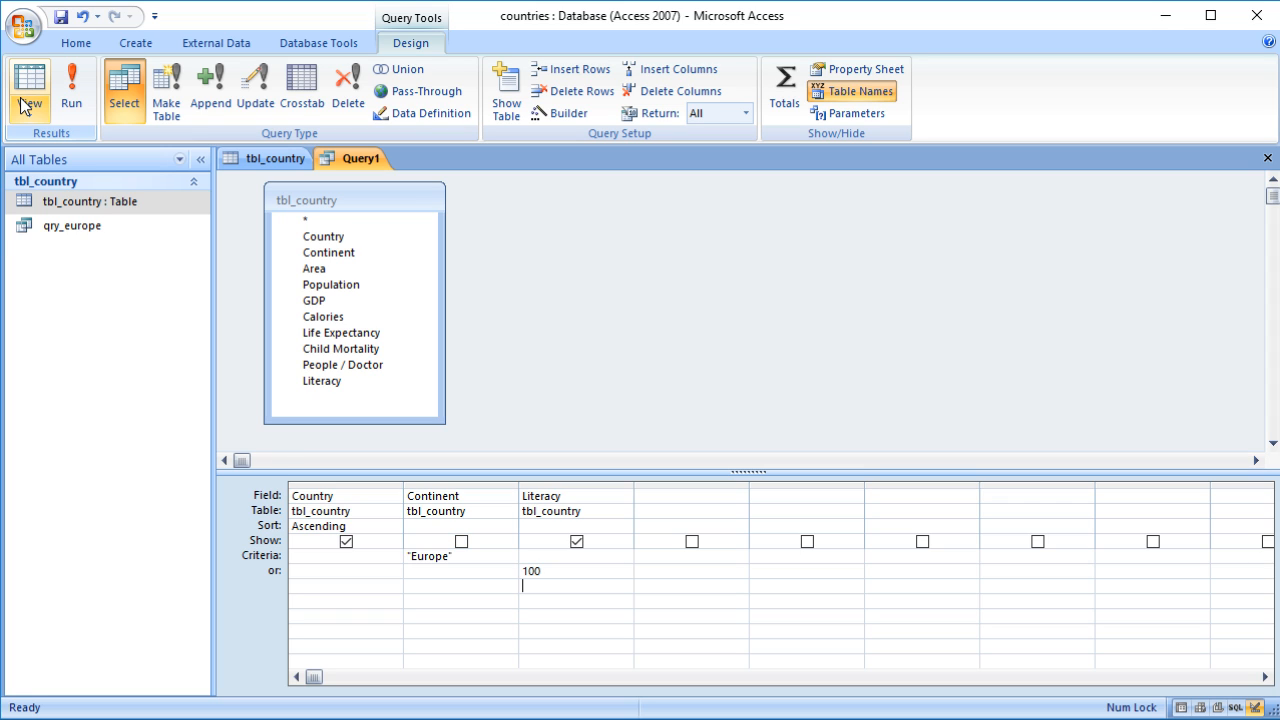
click(461, 541)
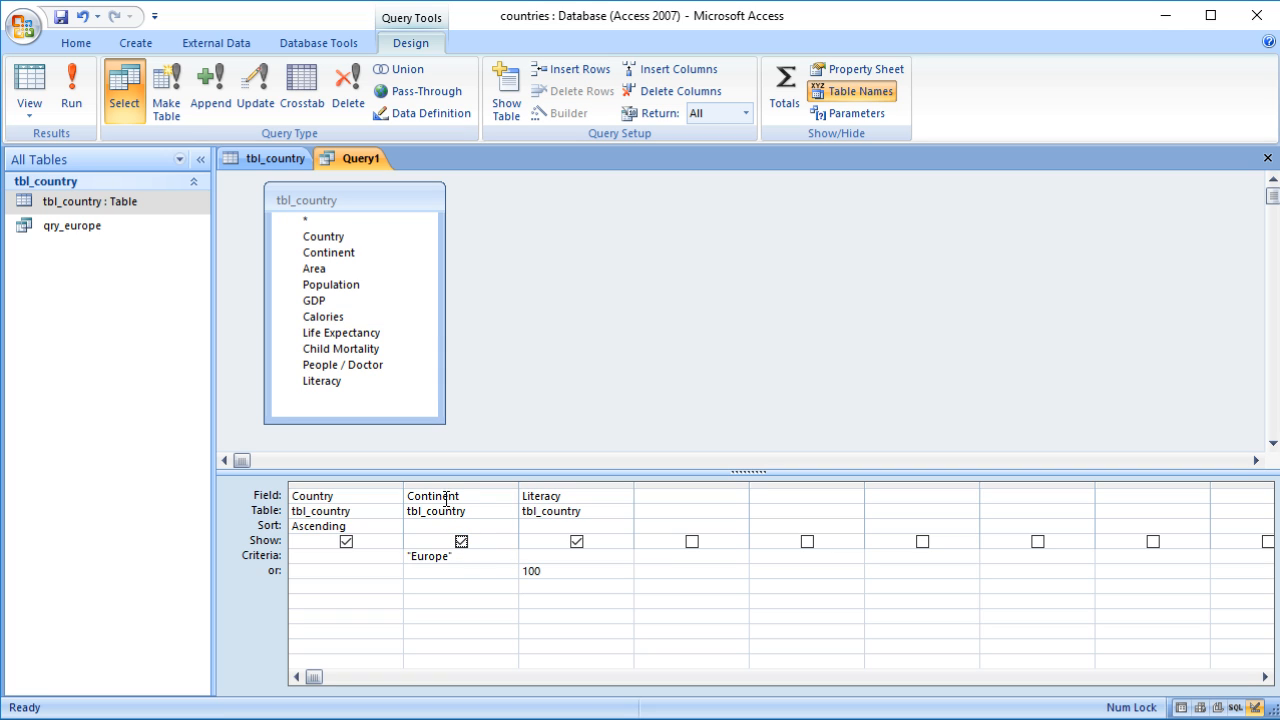
click(29, 89)
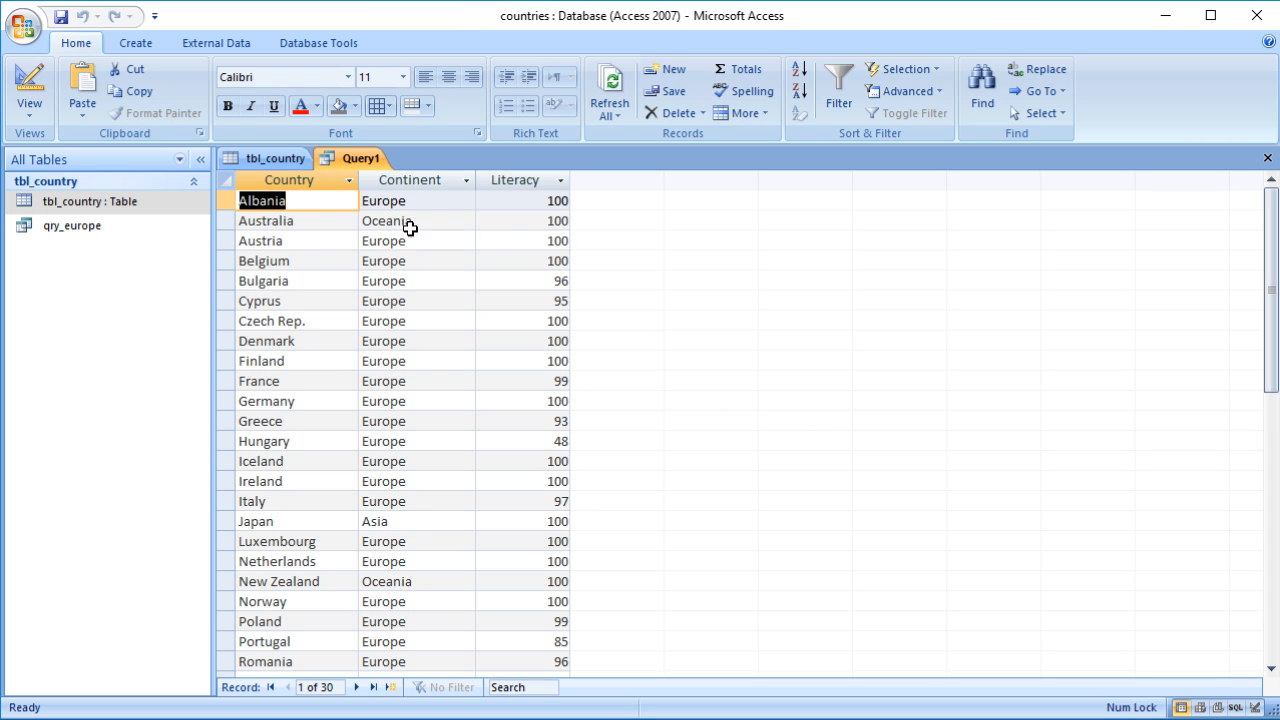
Step: Examine the Continent and Literacy values of the returned rows
click(305, 221)
click(463, 221)
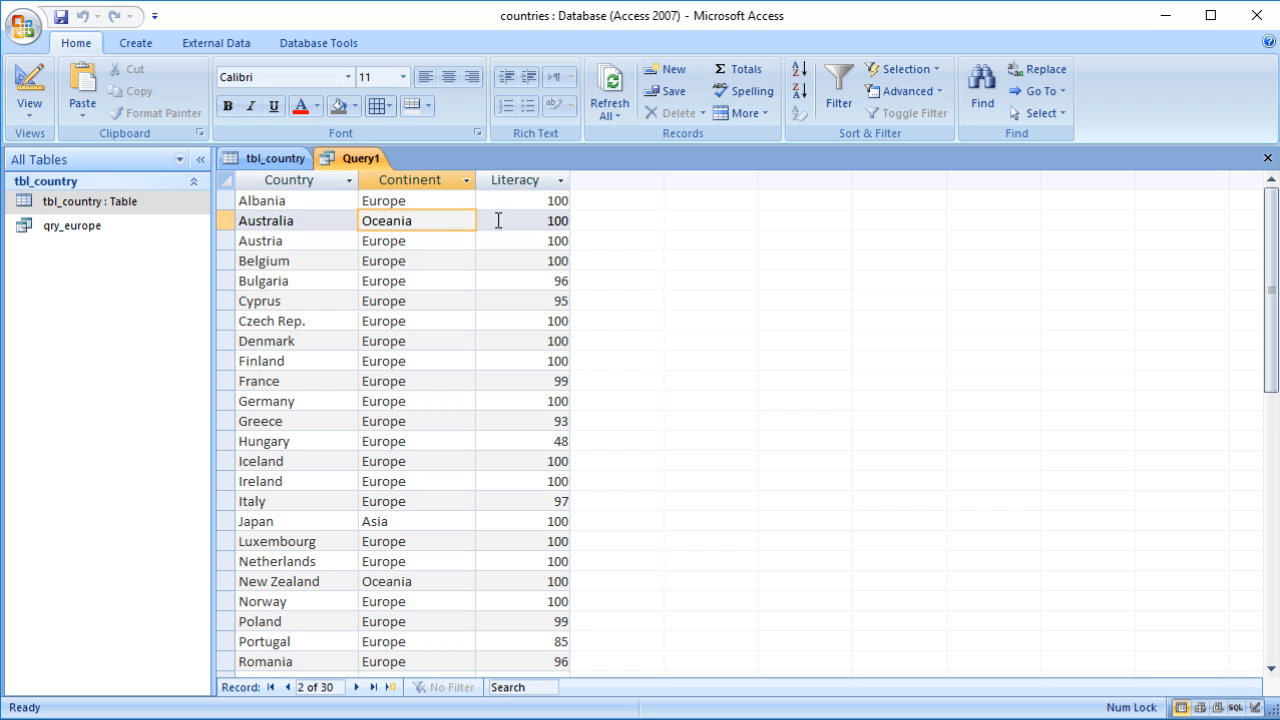
double_click(532, 224)
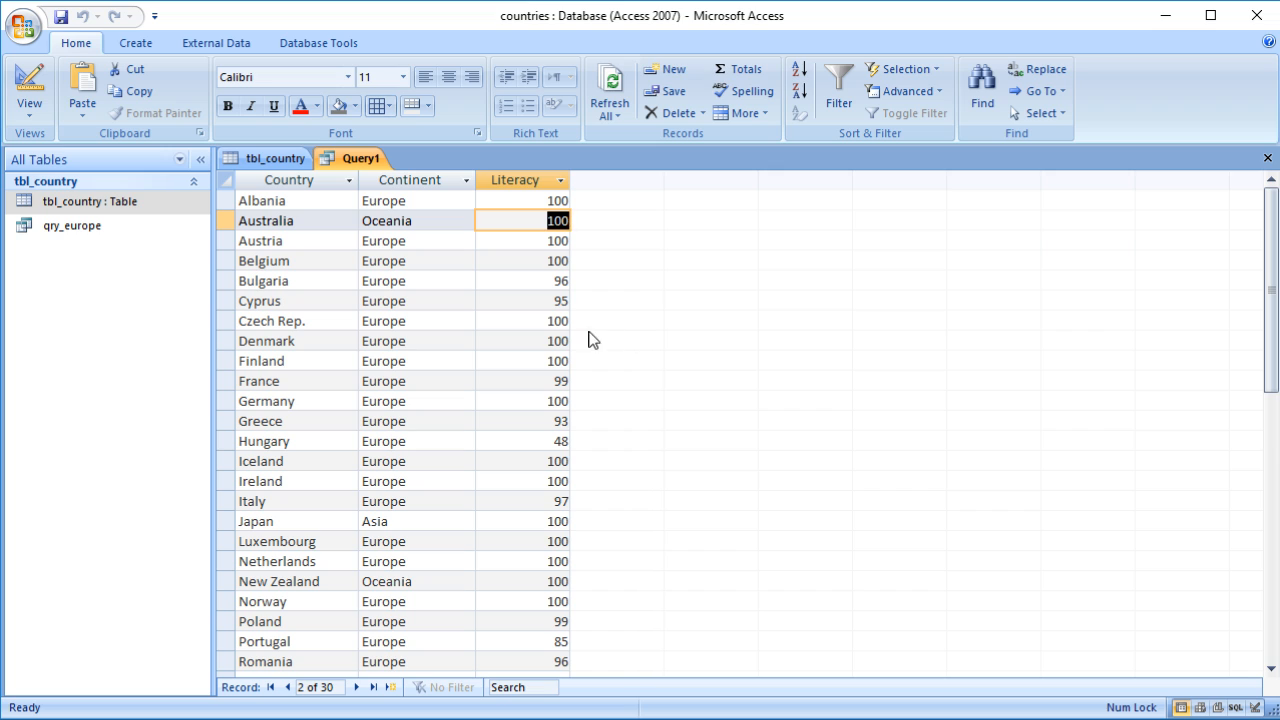
click(424, 241)
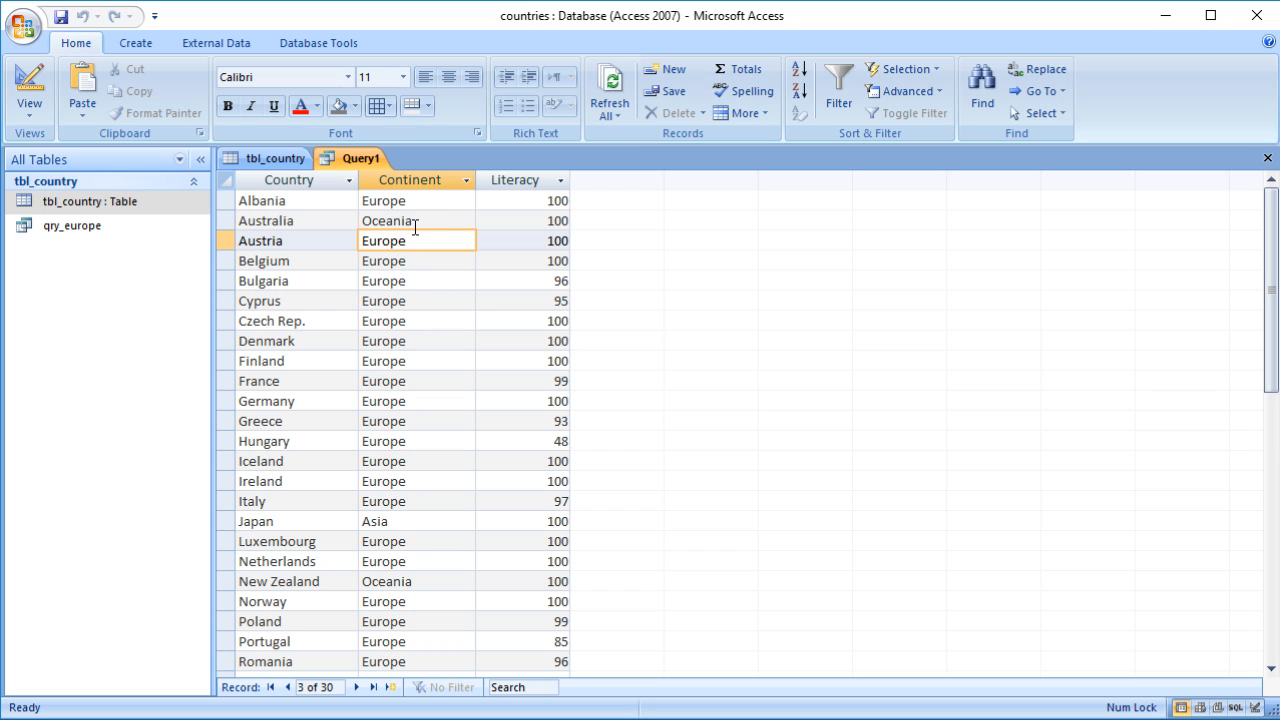
click(566, 224)
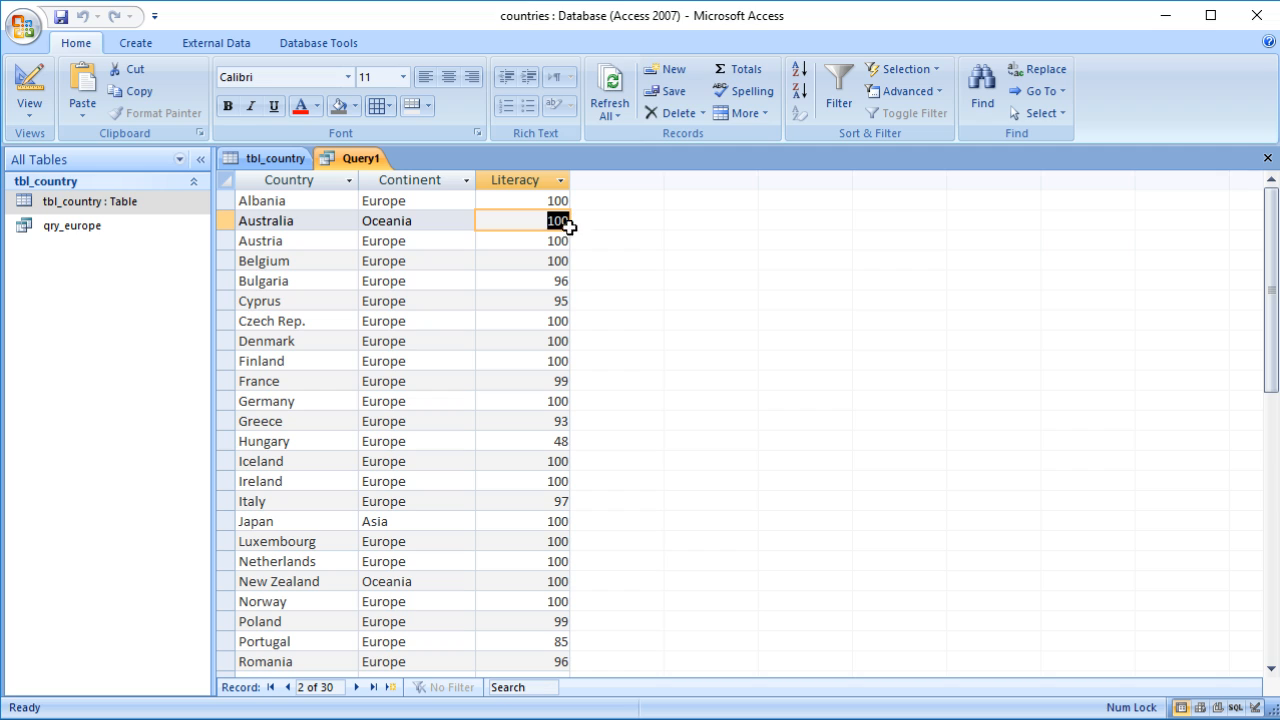
click(424, 301)
click(570, 301)
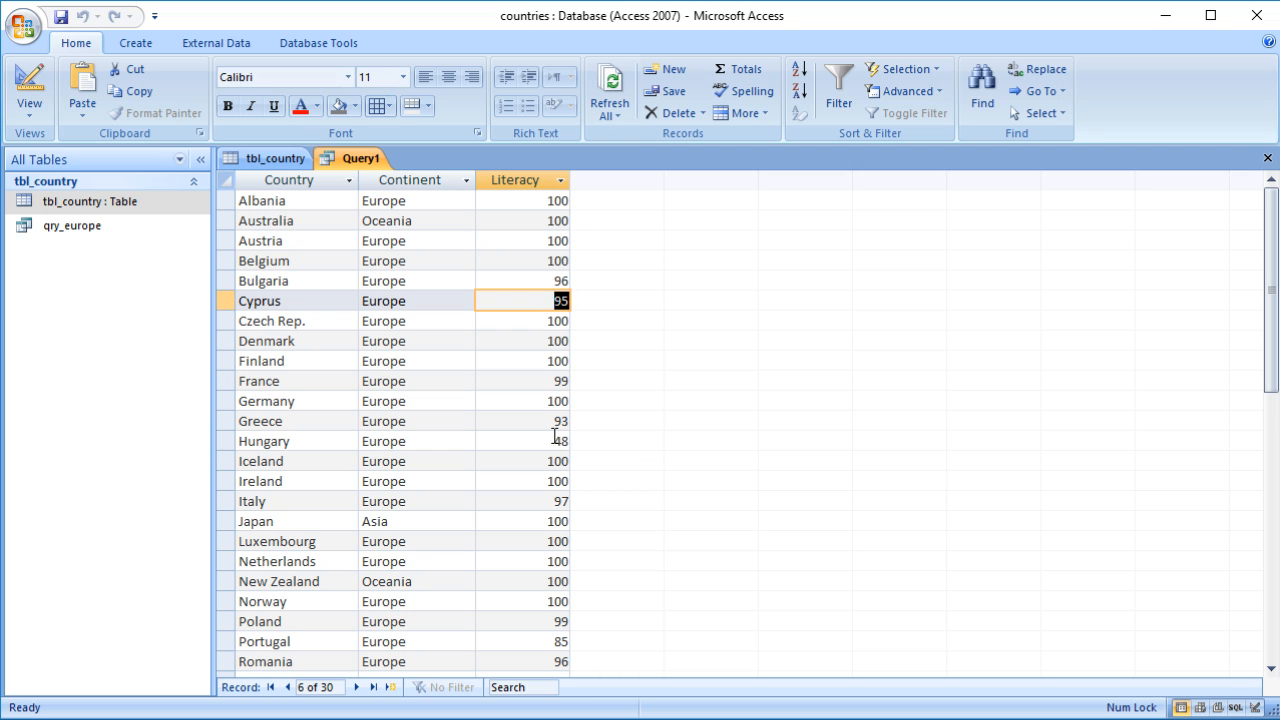
Step: Enter 100 in the Literacy criteria row as well and run the query
click(38, 100)
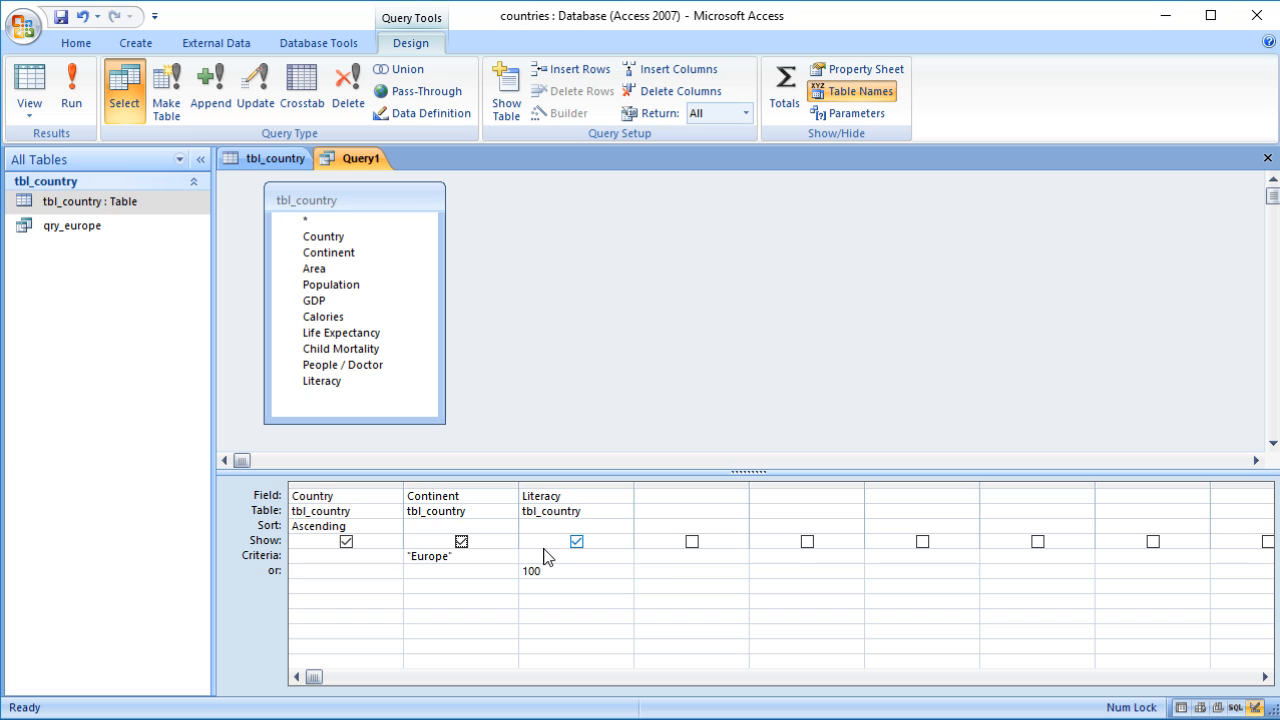
click(543, 556)
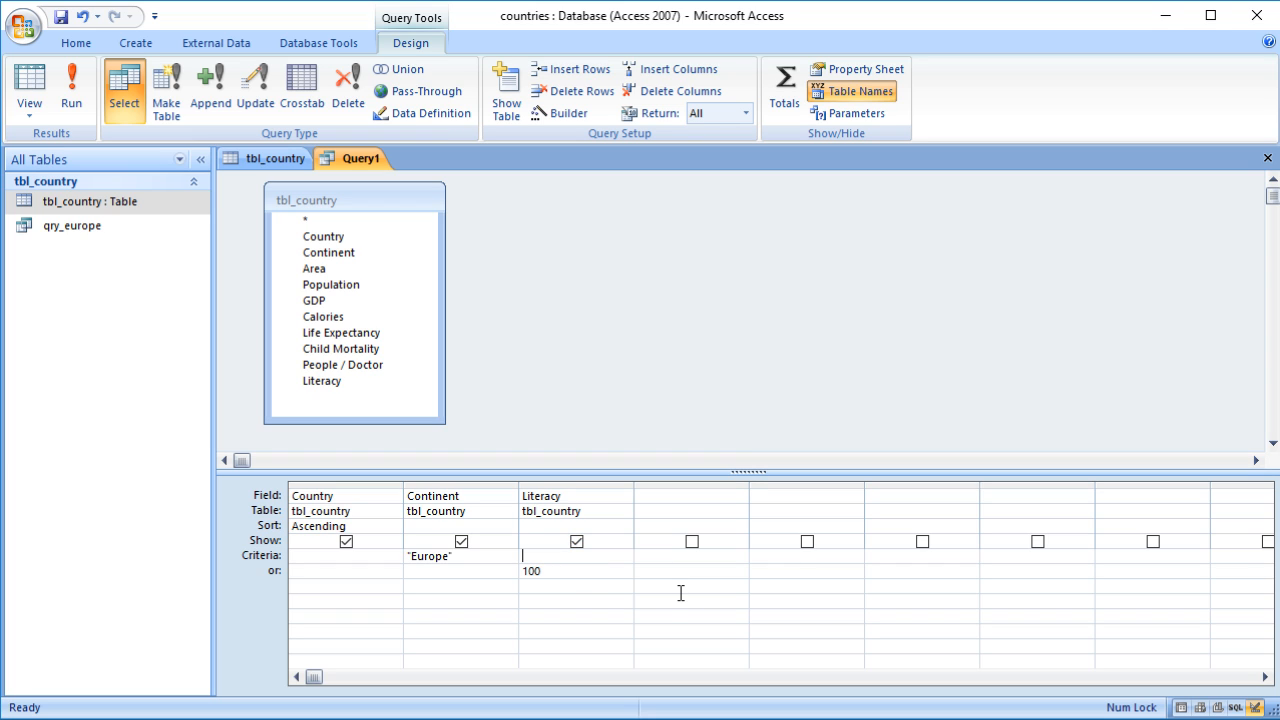
text(100)
click(607, 615)
click(607, 615)
click(33, 88)
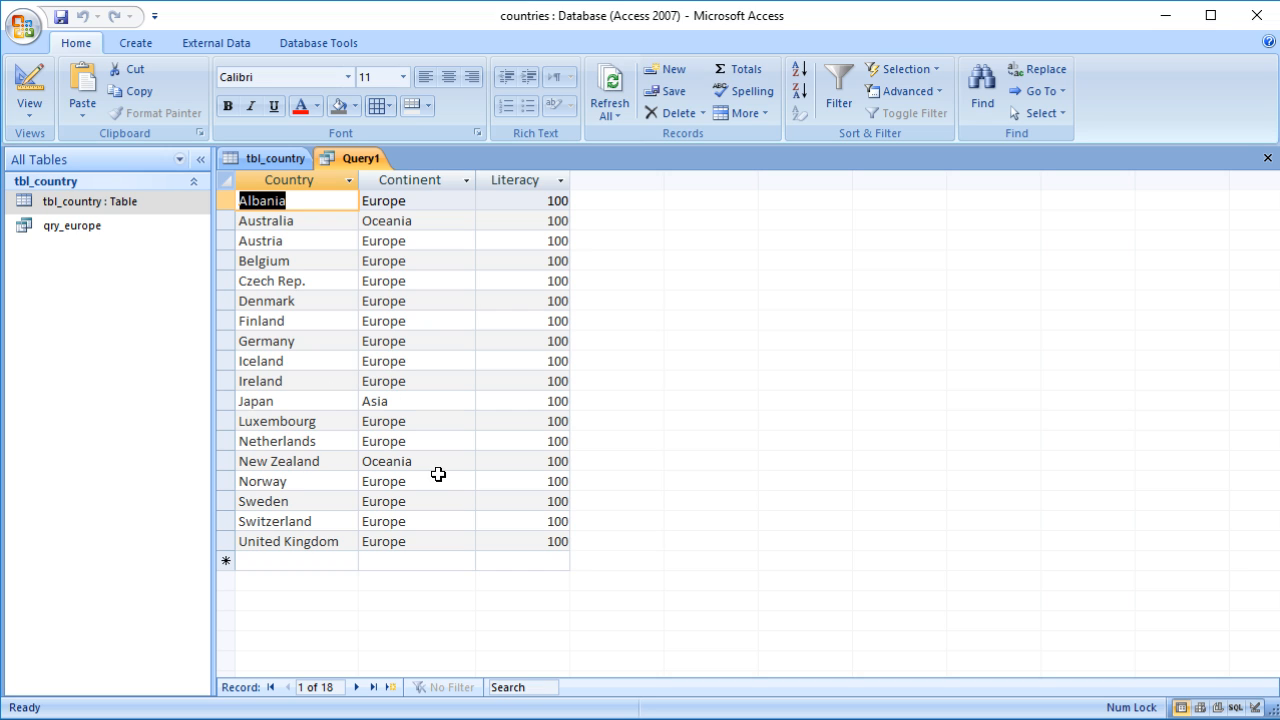
Step: Clear the Continent and Literacy criteria, set the Literacy criteria to >90, and run the query
click(28, 82)
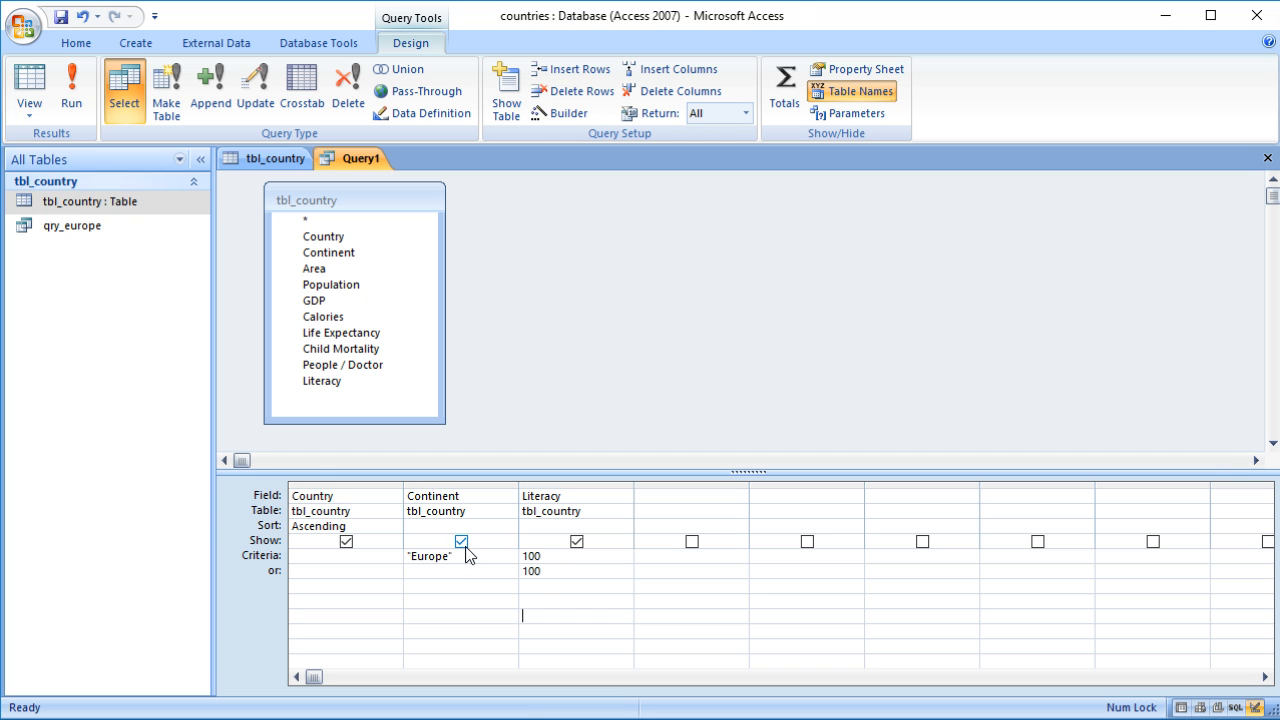
drag(467, 555, 360, 555)
key(Delete)
drag(552, 556, 511, 558)
key(Delete)
drag(553, 571, 493, 577)
key(Delete)
click(543, 558)
text(>90)
key(Down)
click(36, 89)
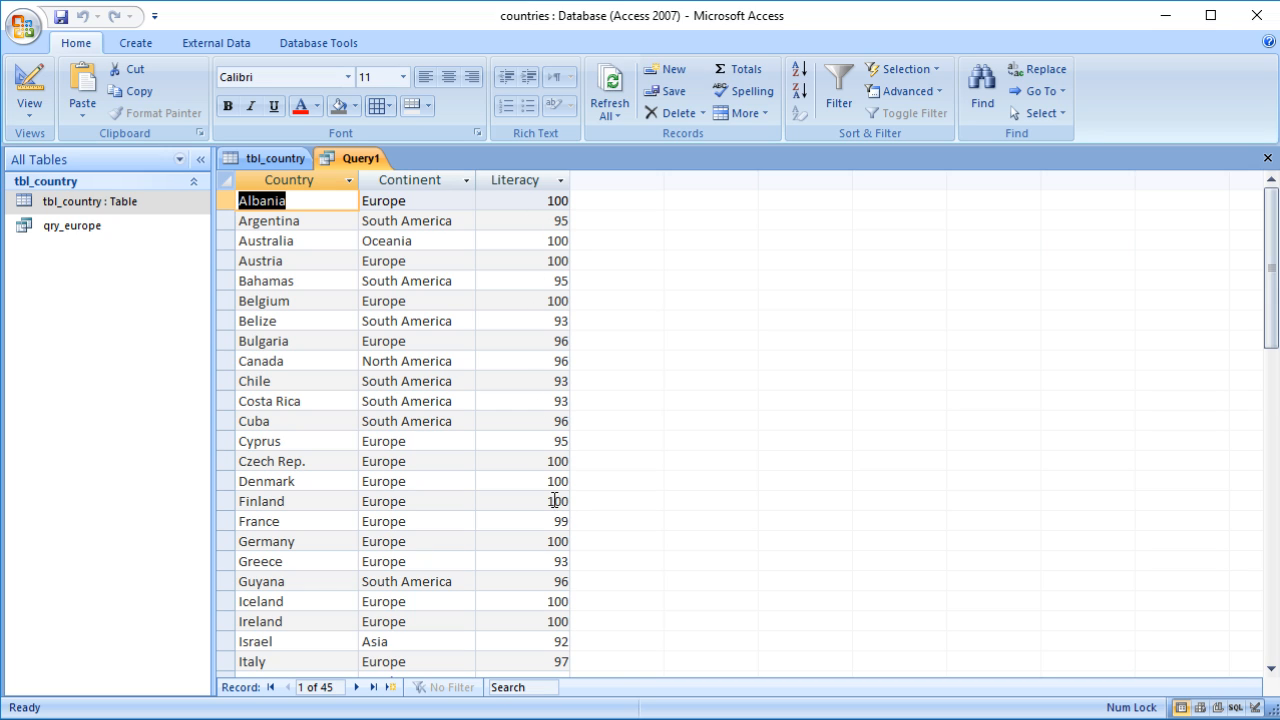
Step: Restore Europe as the Continent criteria and rerun the query
click(30, 80)
click(452, 556)
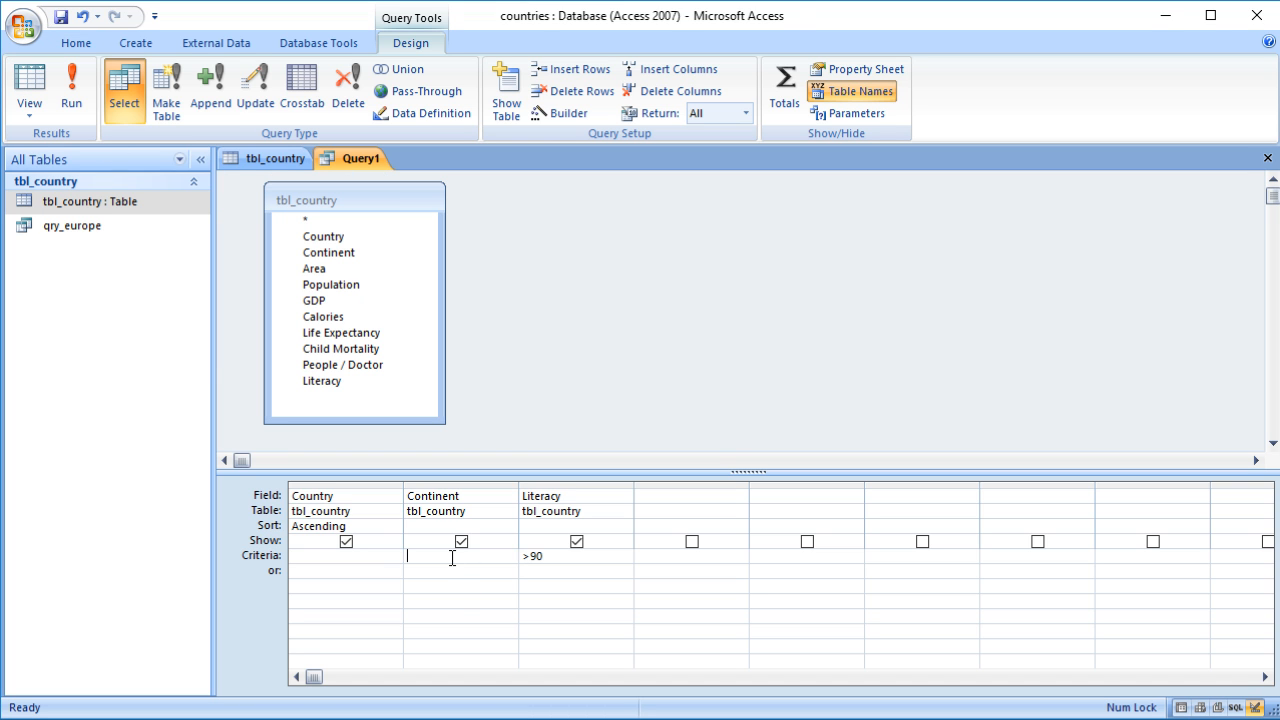
text(Europe)
click(443, 594)
click(31, 88)
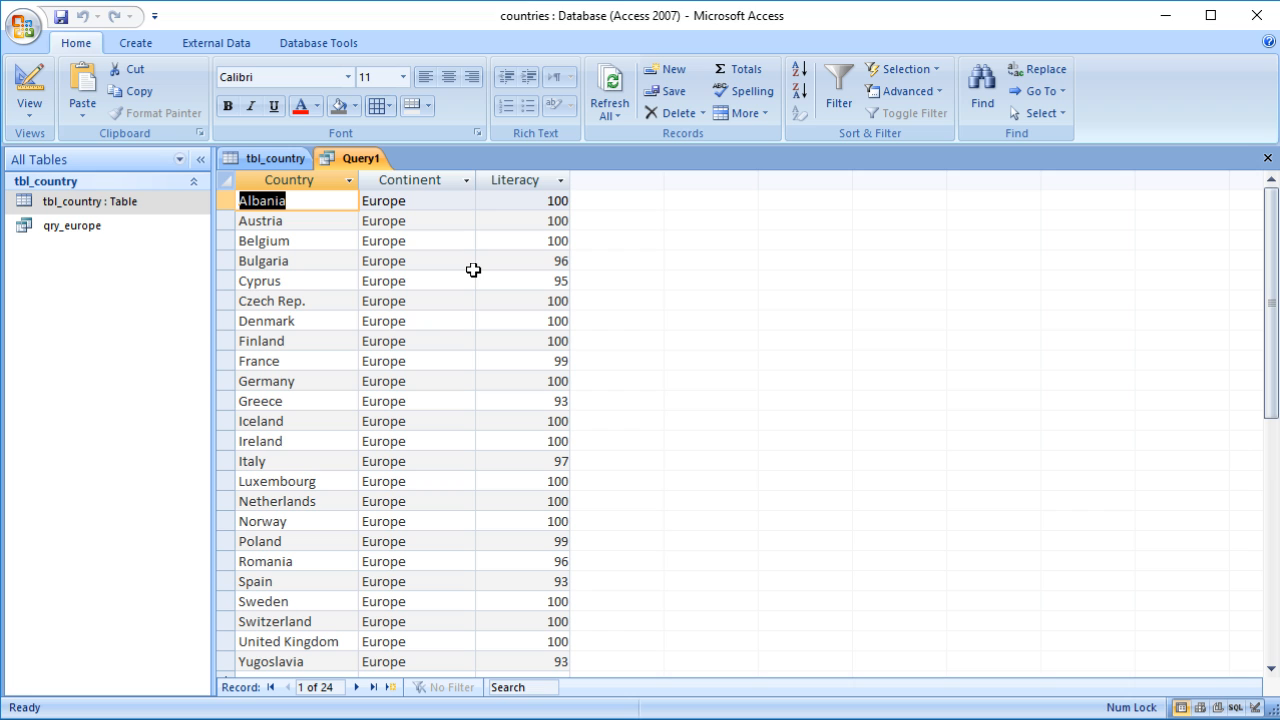
Step: Change the Literacy criteria to >=90 and run the query
click(38, 88)
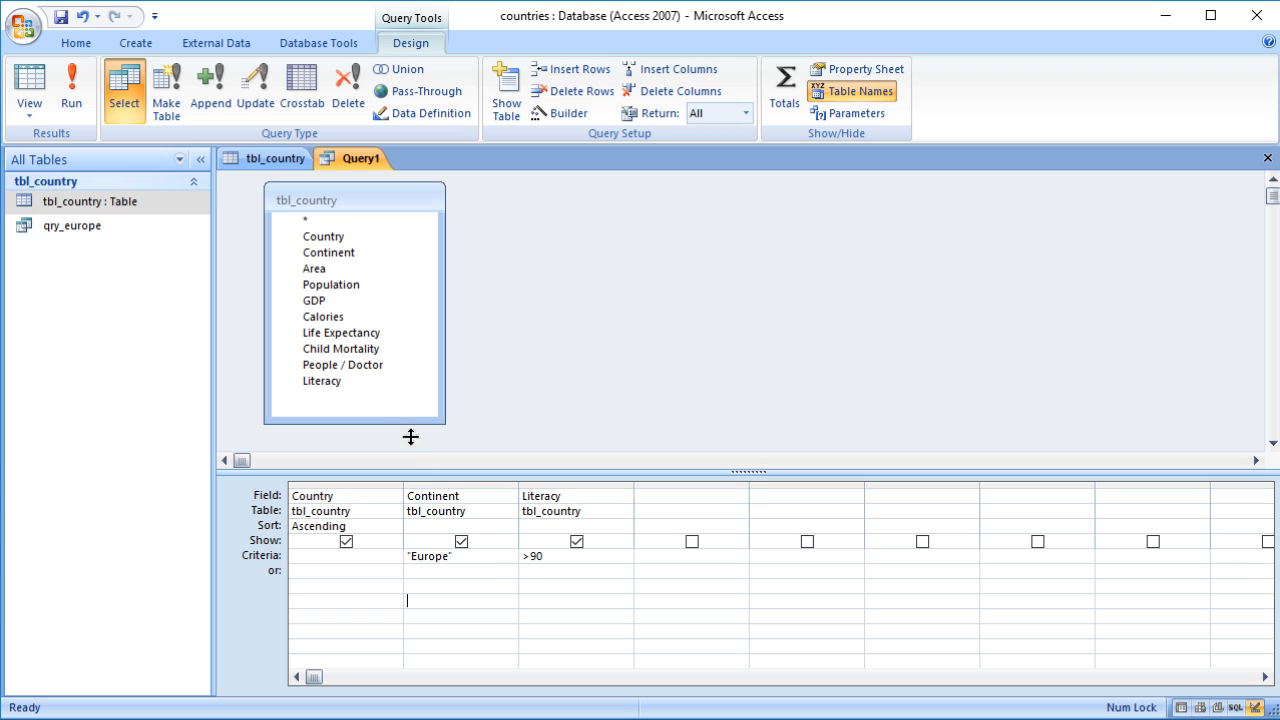
click(531, 556)
text(=)
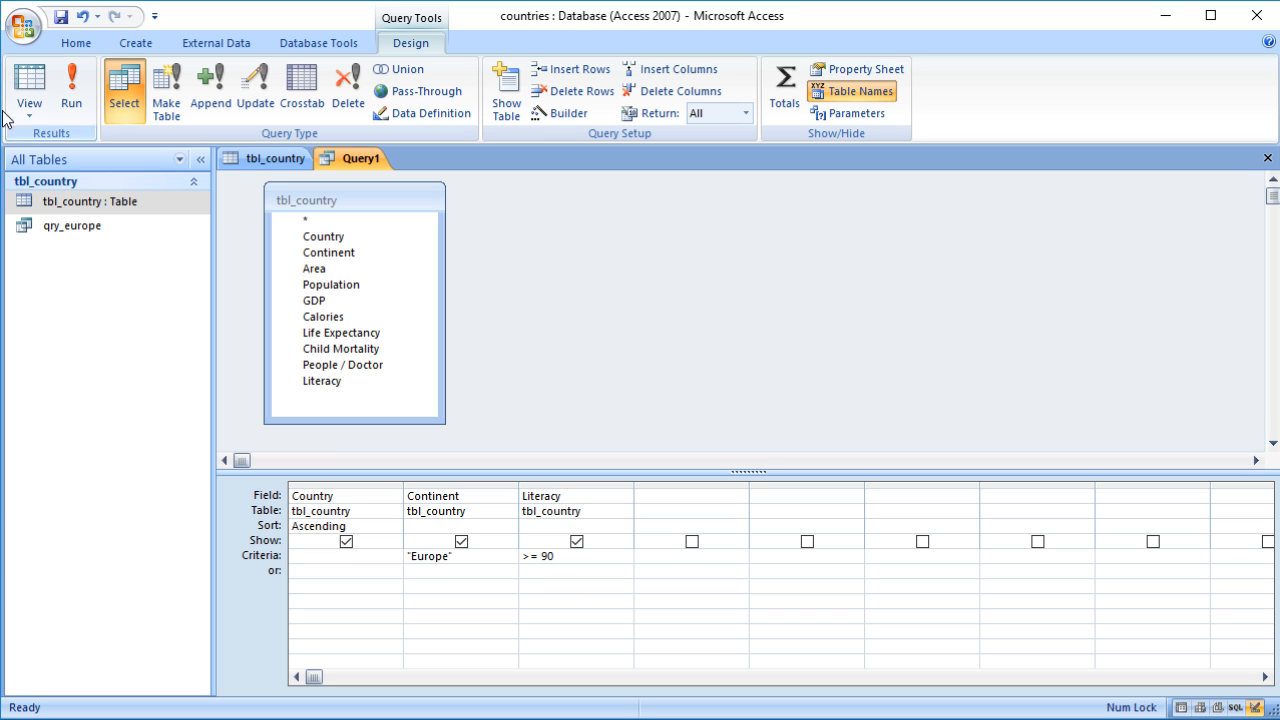
click(33, 85)
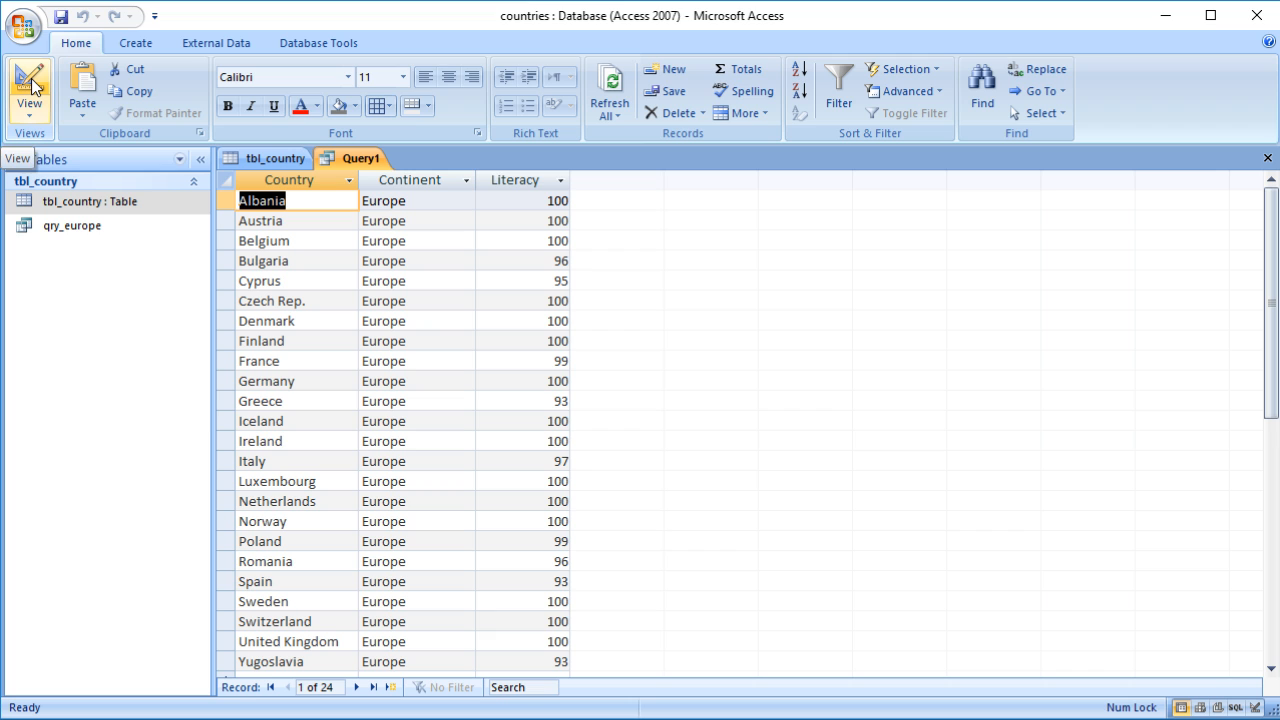
scroll(457, 385, down, 2)
scroll(457, 385, up, 2)
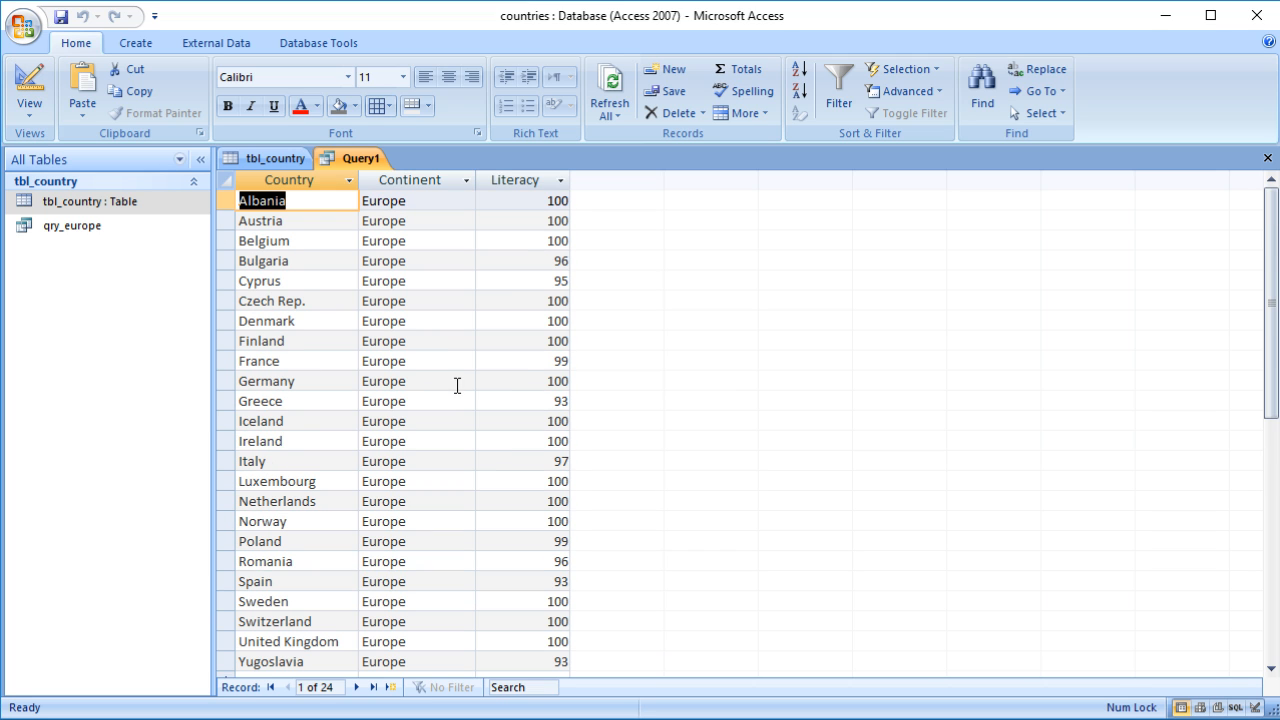
Step: Change the Literacy criteria to <=90 and run the query
click(28, 88)
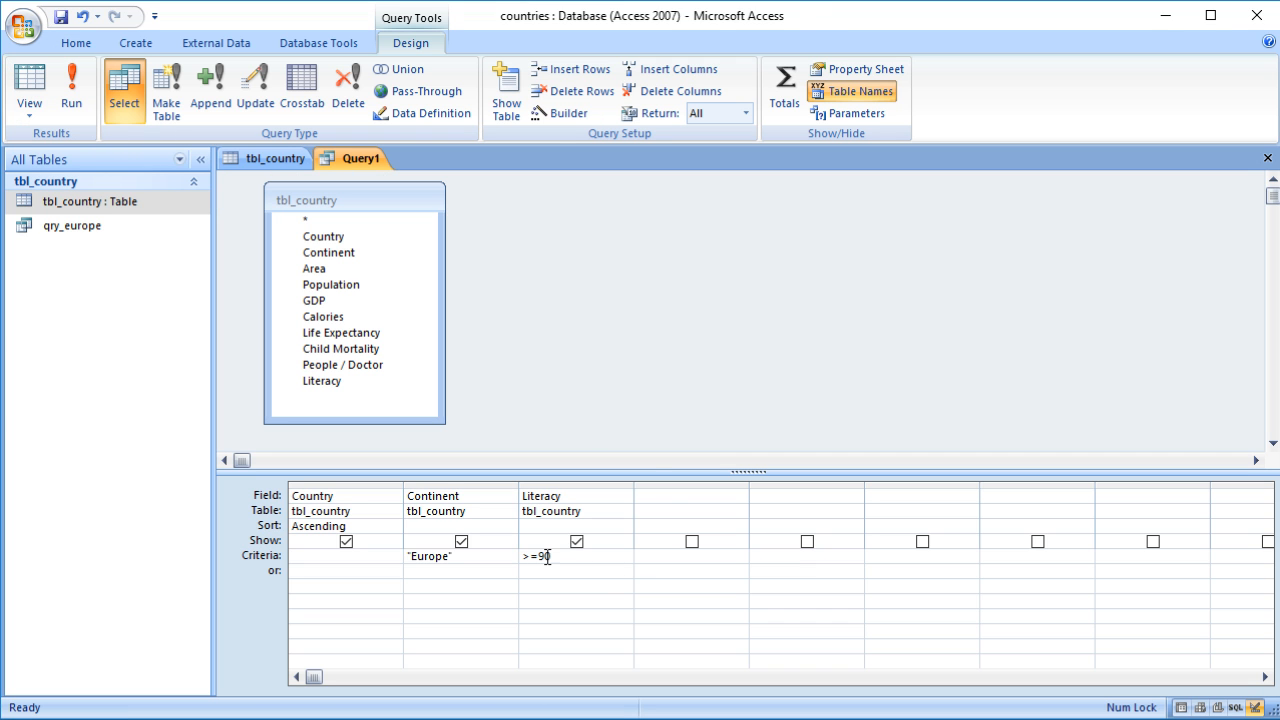
click(529, 557)
key(BackSpace)
text(<)
click(29, 83)
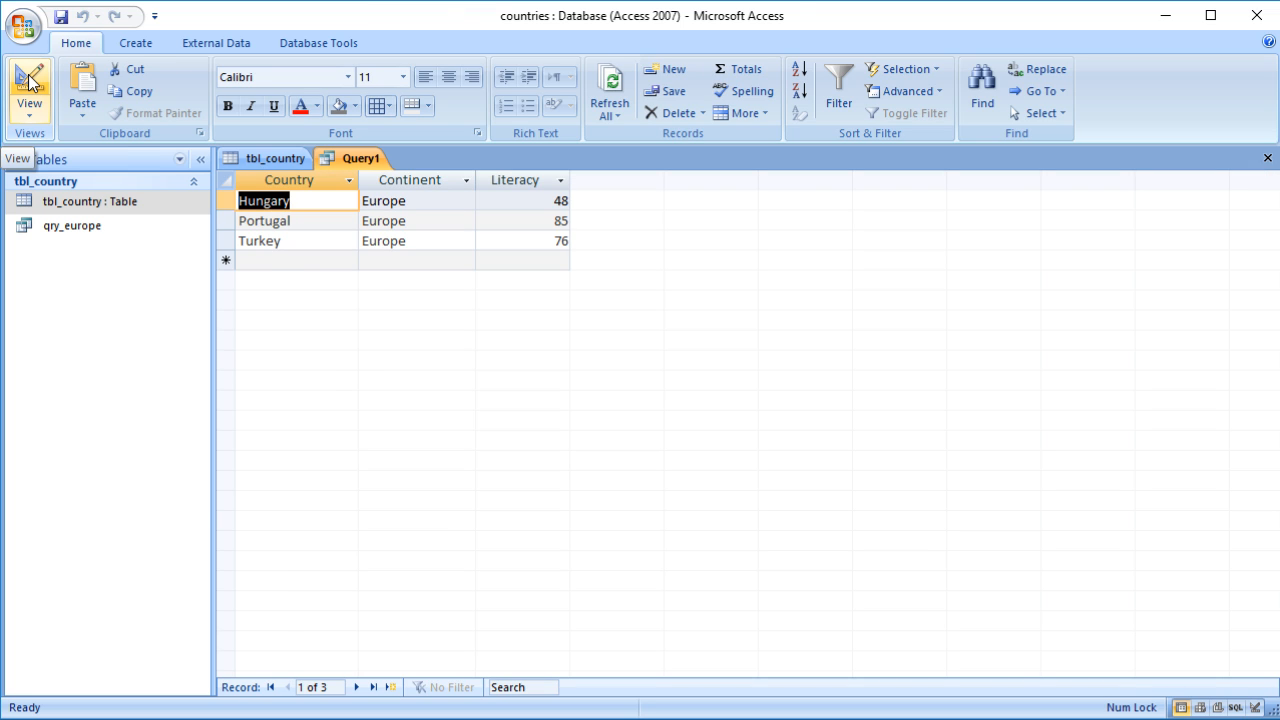
Step: Change the Literacy criteria to <> 100 and run the query
click(29, 83)
drag(571, 556, 514, 558)
text(<>)
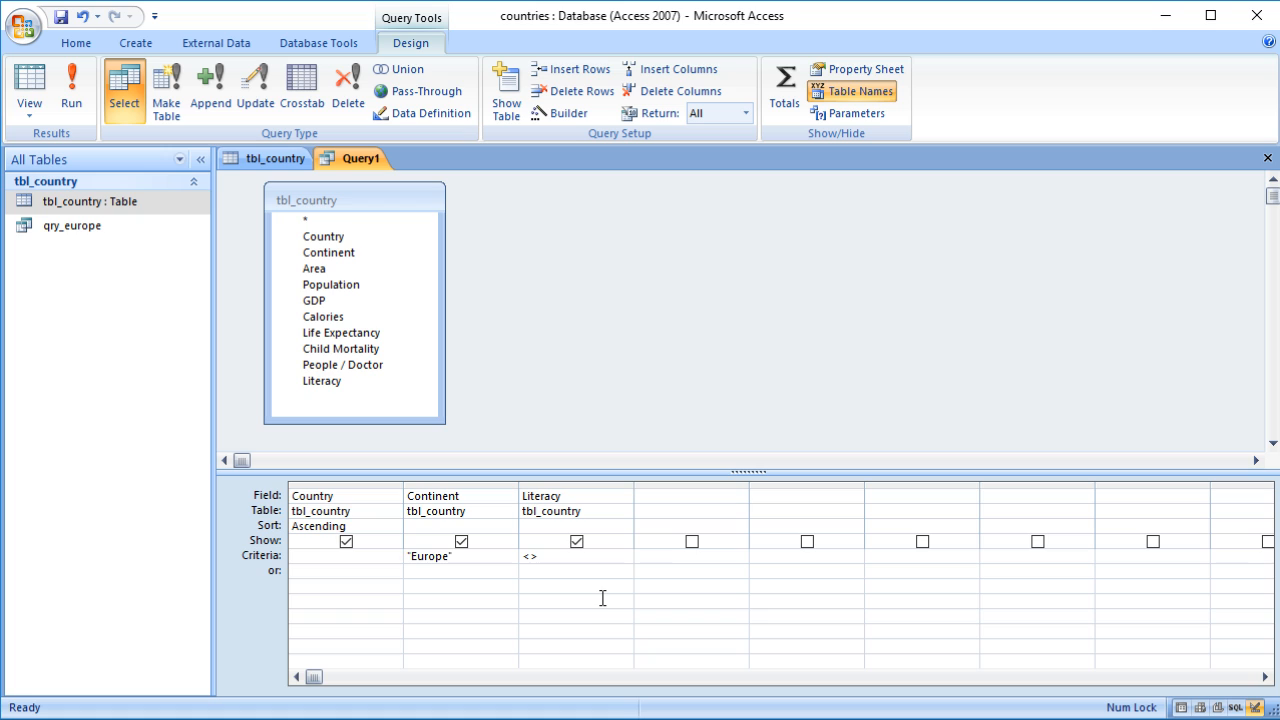
text( 100)
click(30, 85)
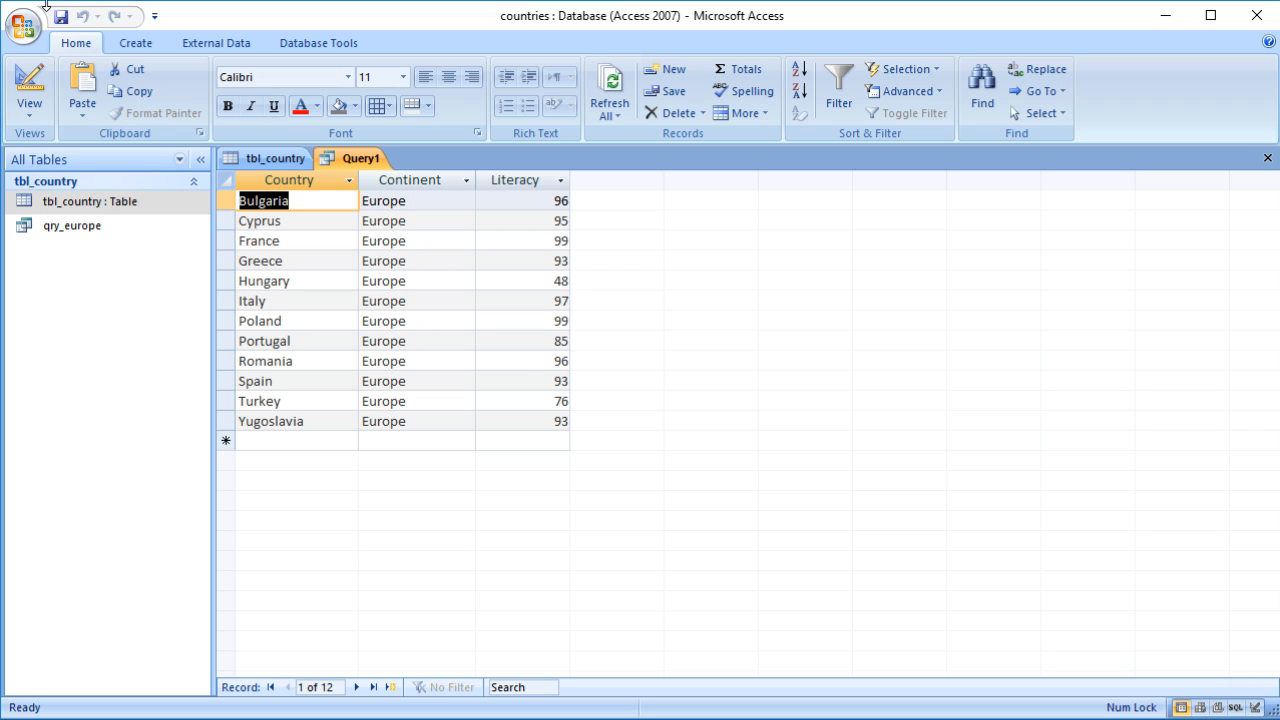
Step: Remove the Literacy column from the query design grid
click(29, 85)
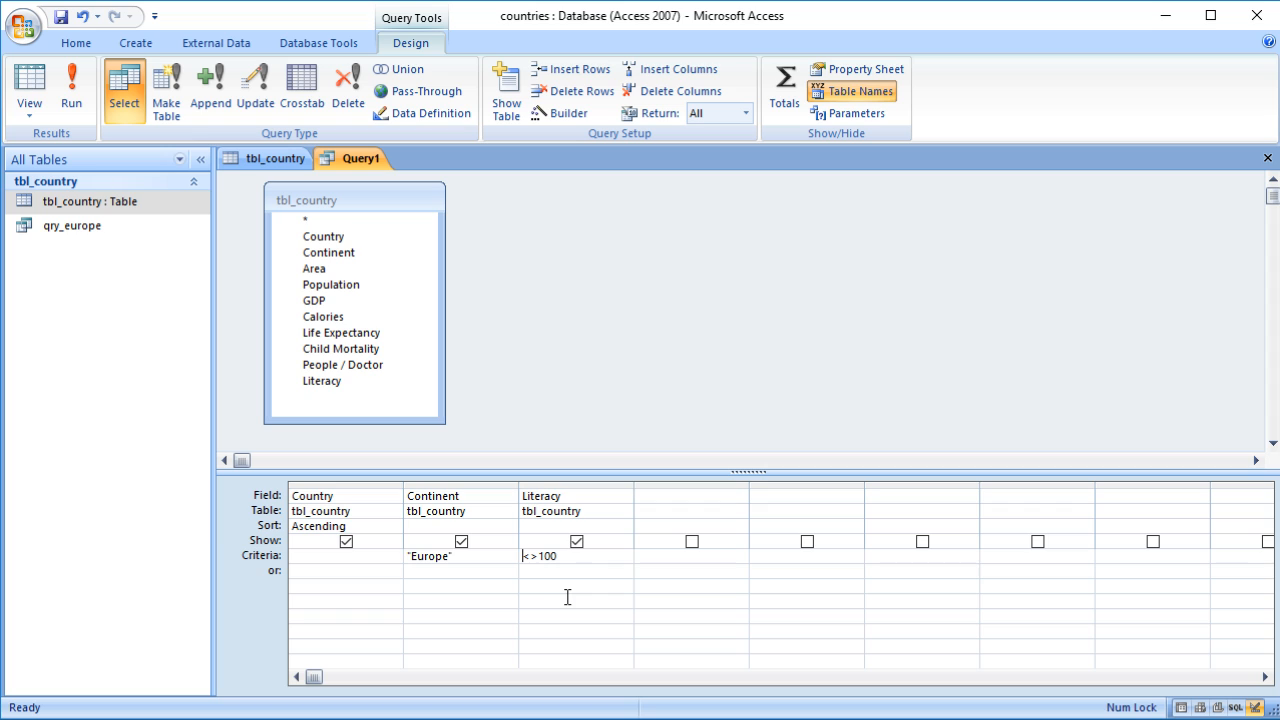
click(574, 558)
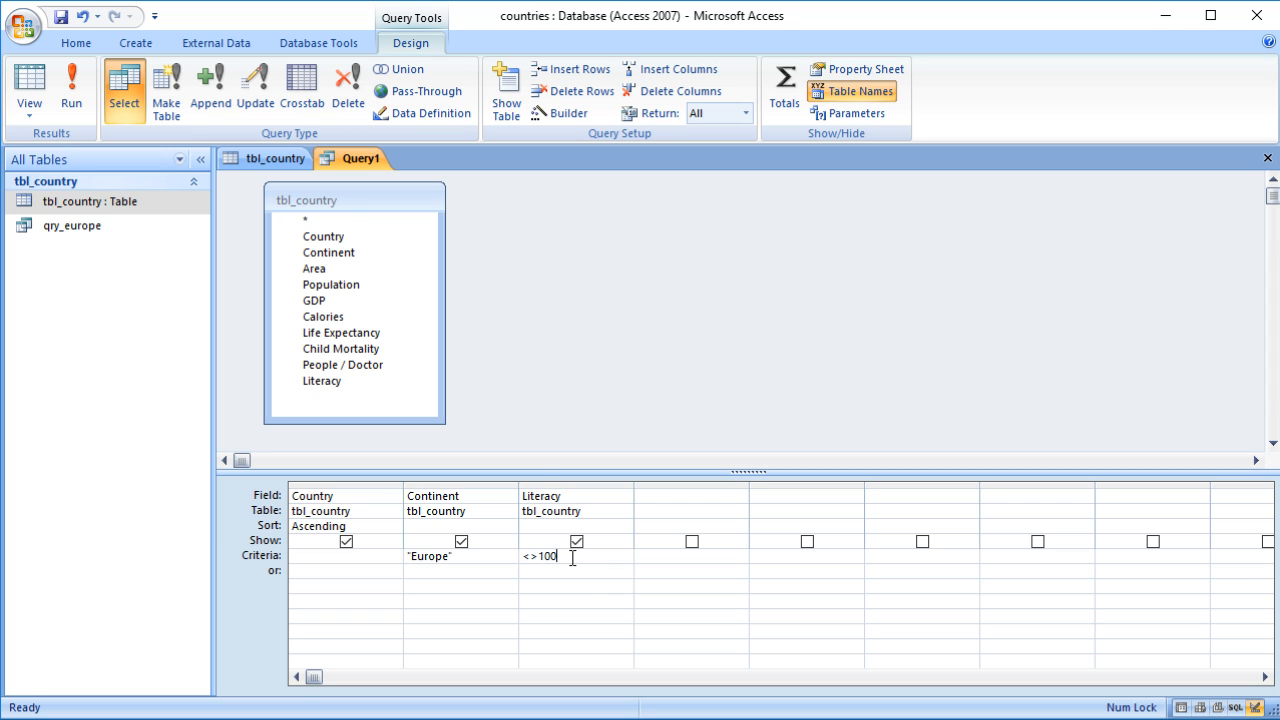
click(543, 486)
key(Delete)
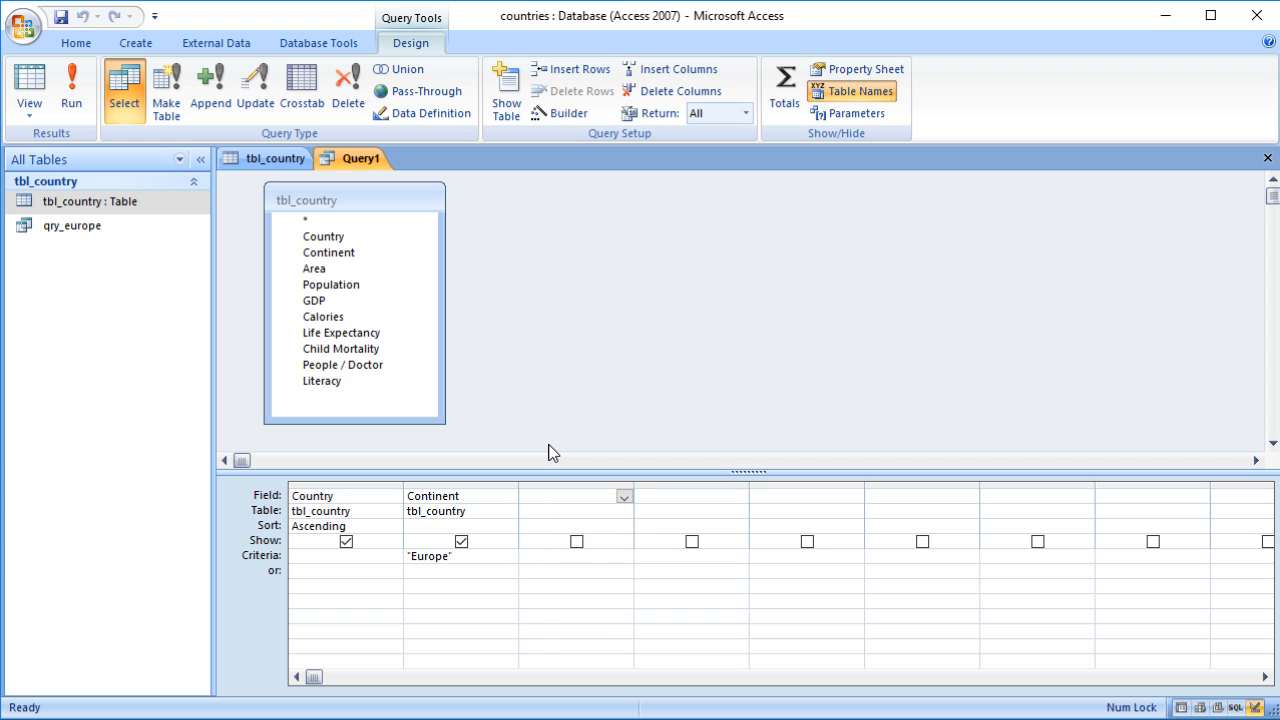
Step: Change the Continent criteria to Not "Europe" and run the query
click(411, 556)
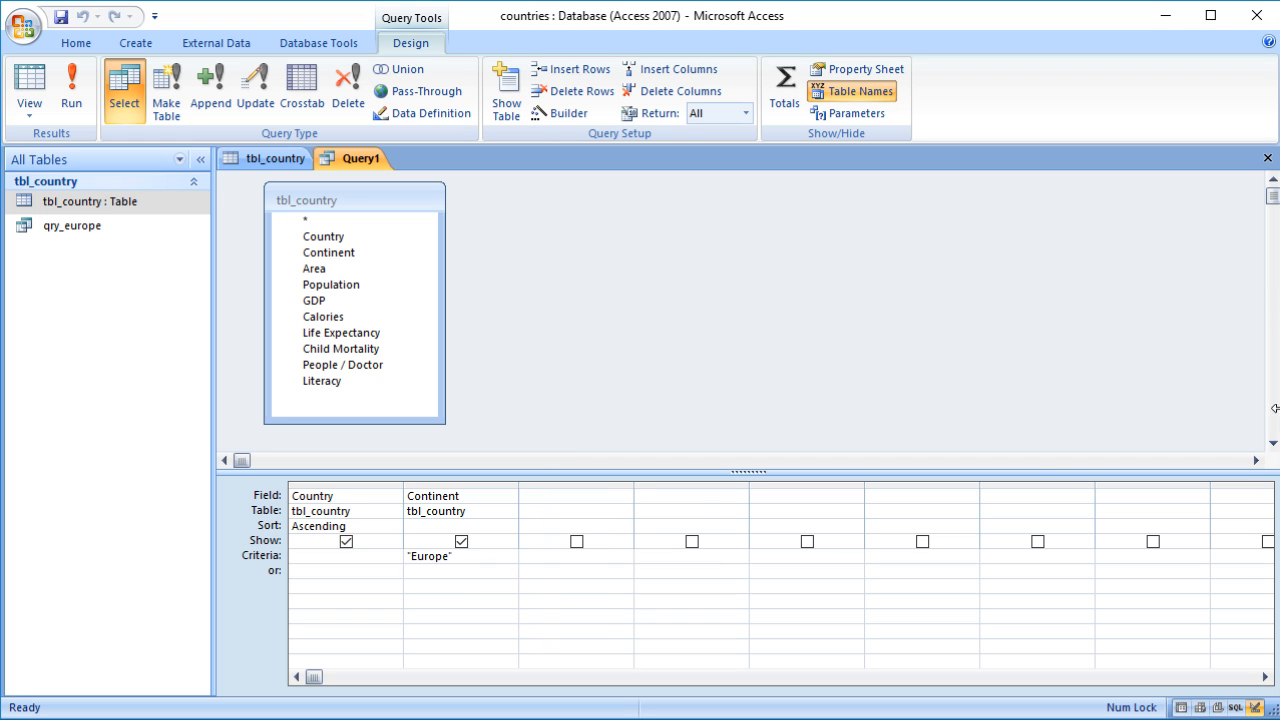
text(not)
click(506, 570)
click(24, 88)
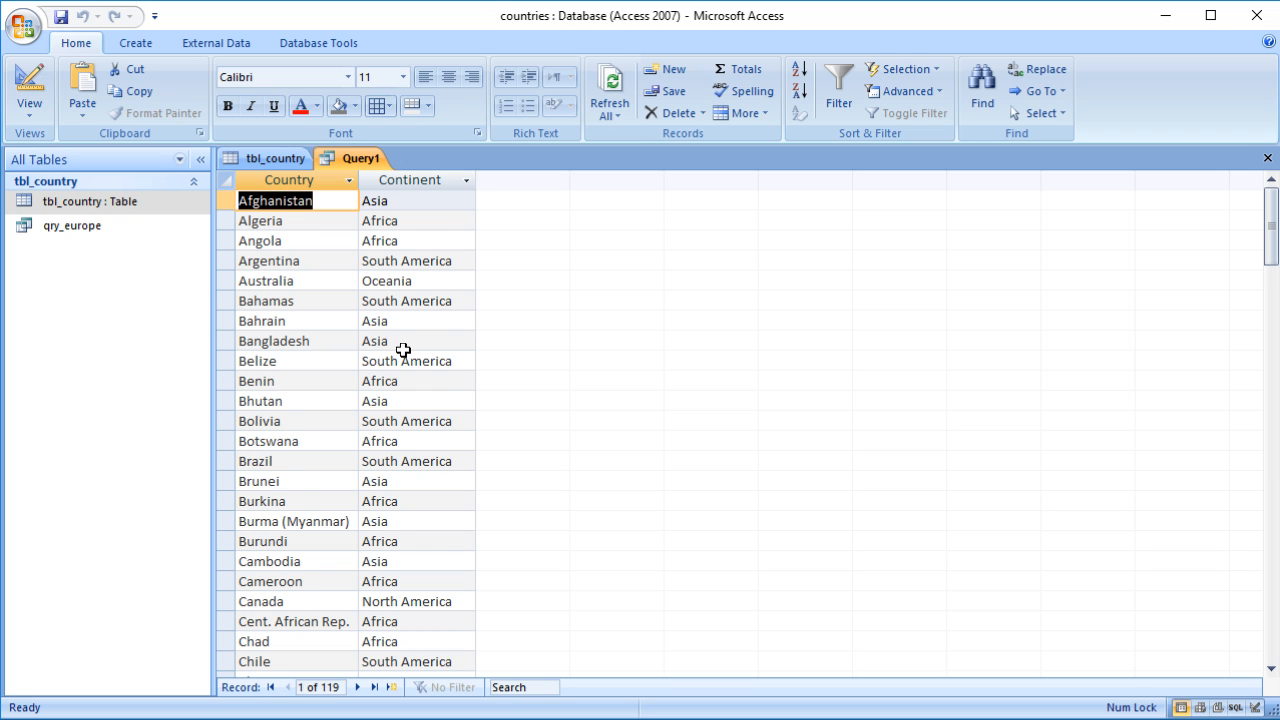
Step: Browse the query results and inspect the Continent column's filter list
scroll(403, 346, down, 8)
scroll(403, 349, down, 18)
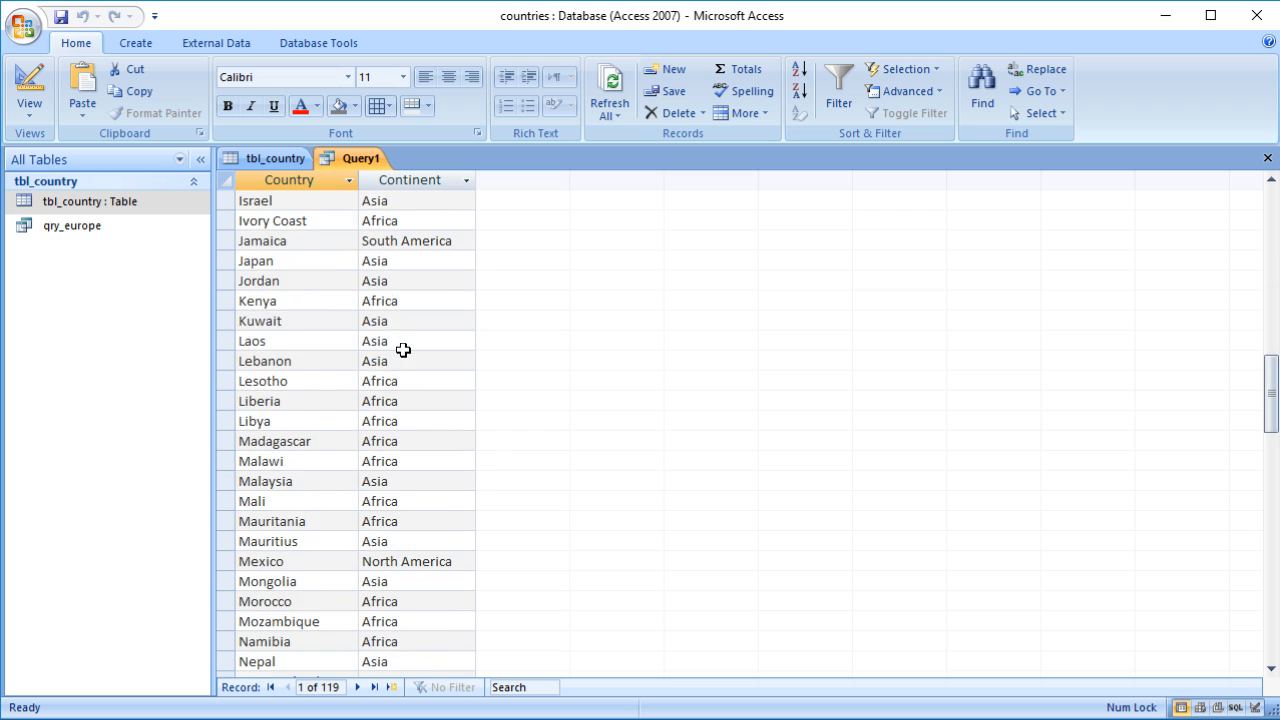
scroll(403, 349, up, 10)
scroll(403, 349, up, 9)
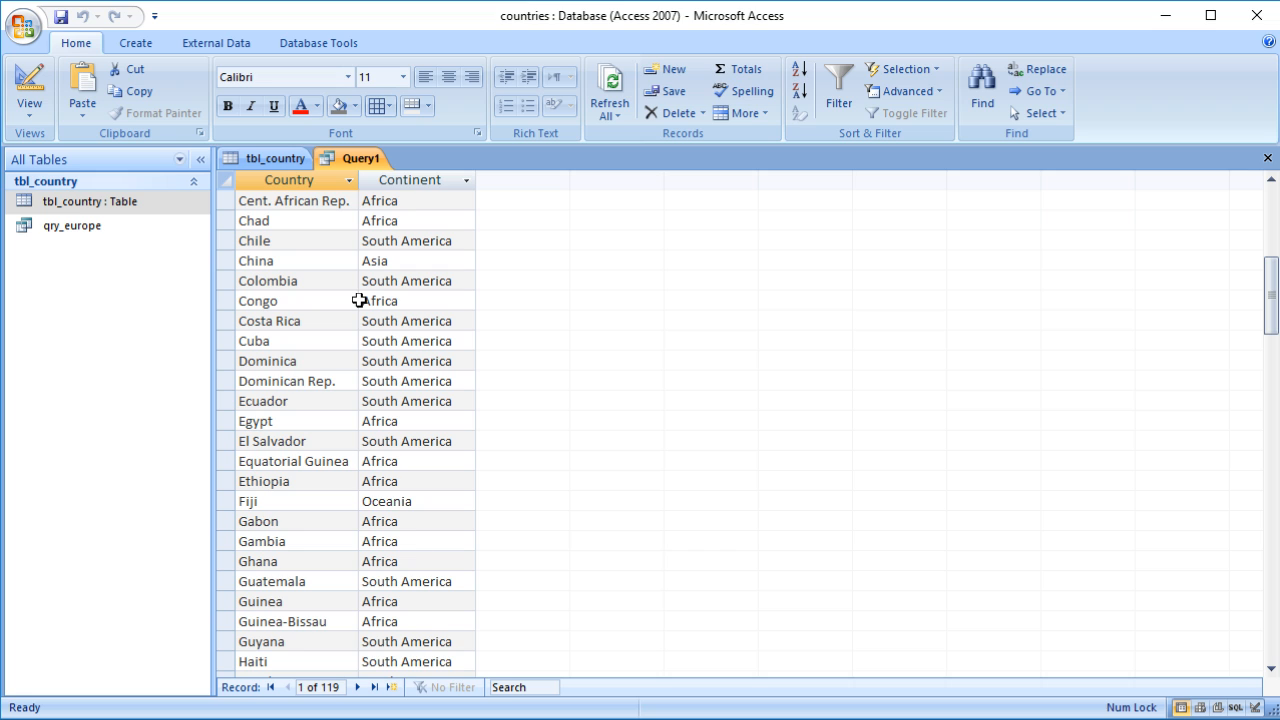
click(466, 180)
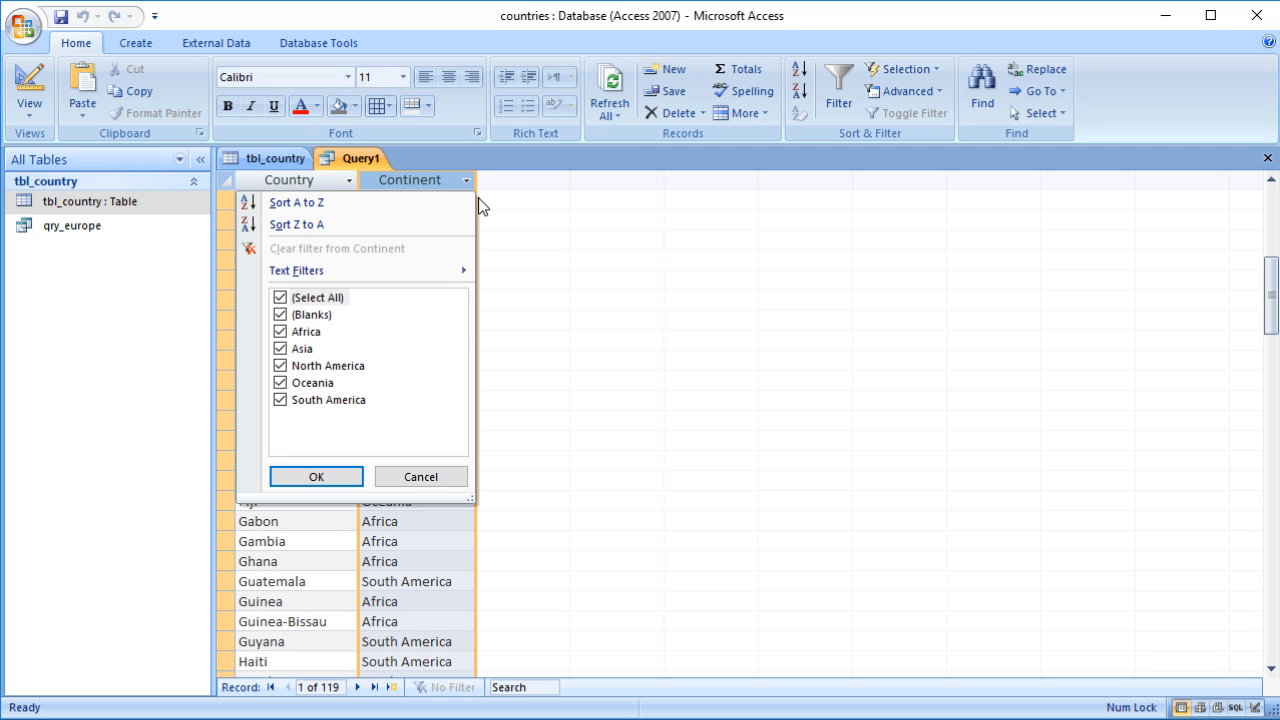
click(605, 257)
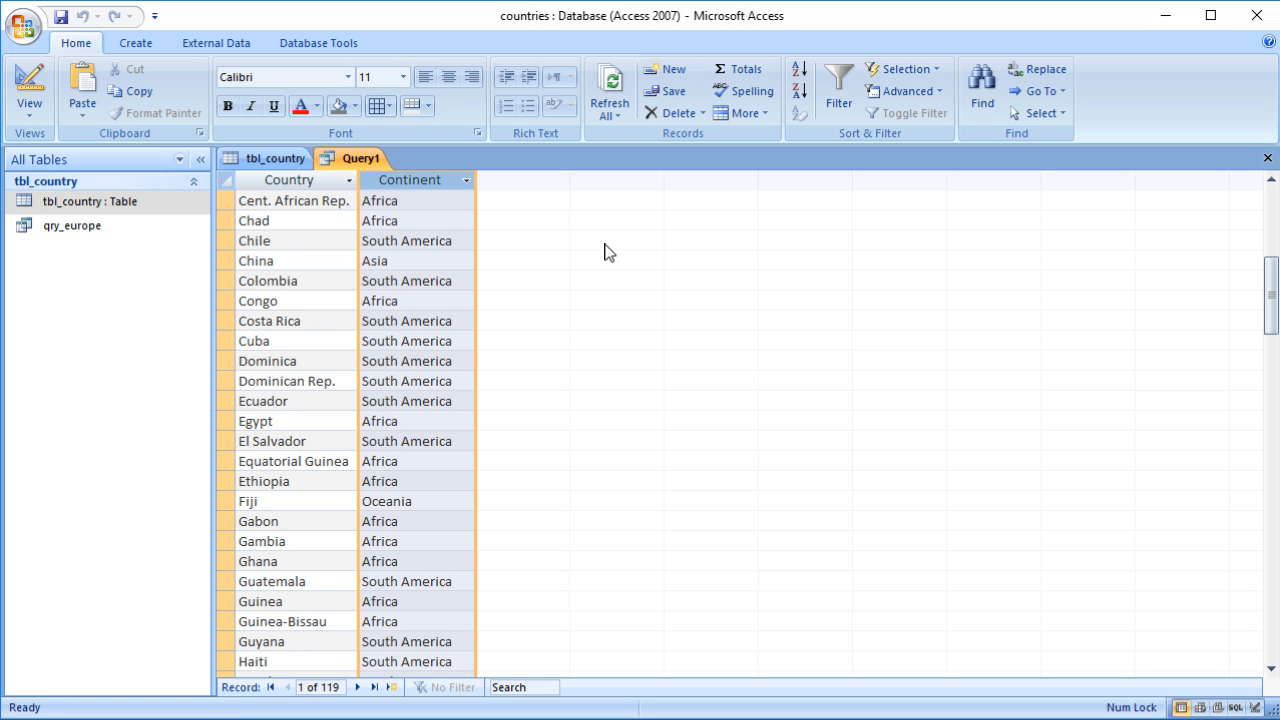
click(465, 180)
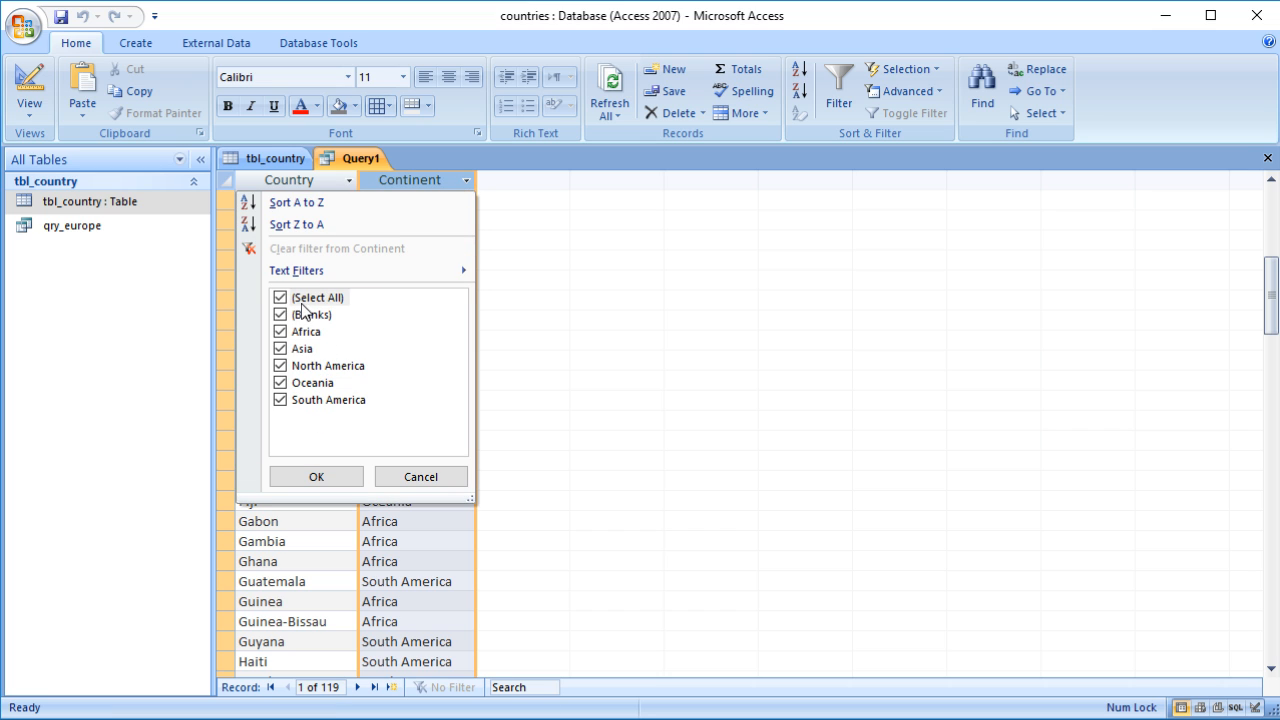
click(421, 477)
Step: Clear the Continent criteria in the design grid
click(28, 86)
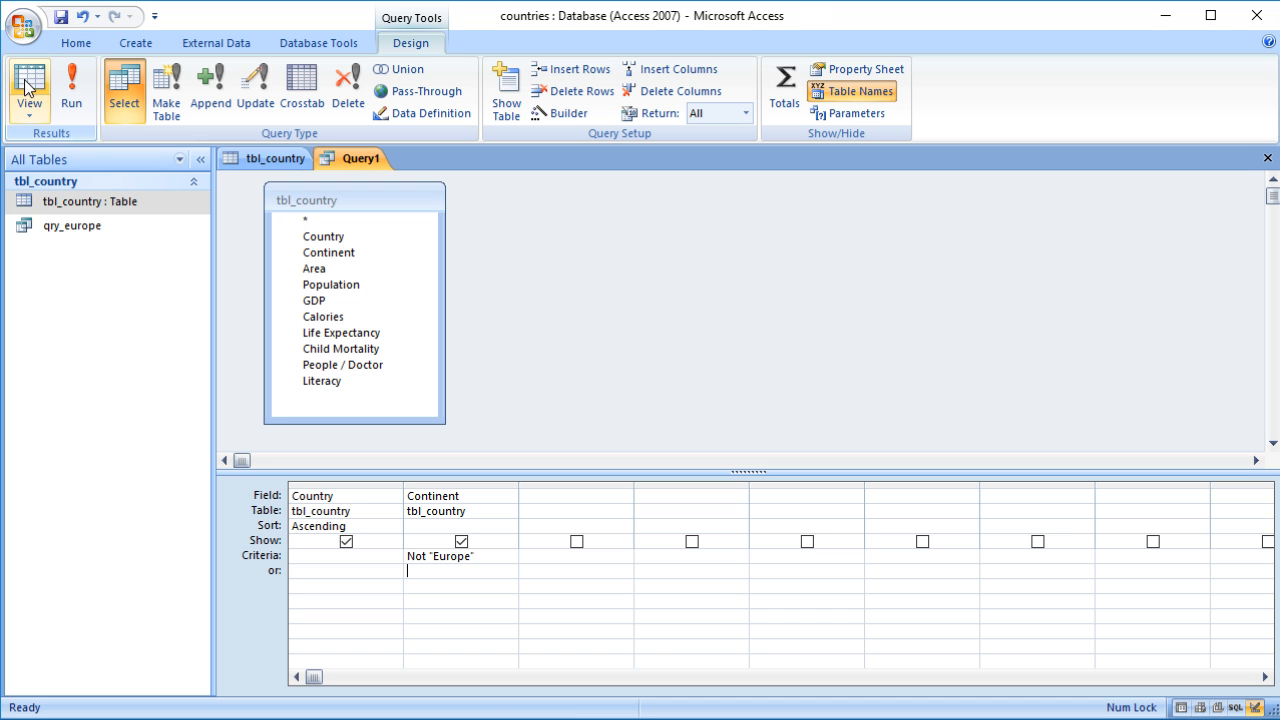
click(487, 557)
click(392, 557)
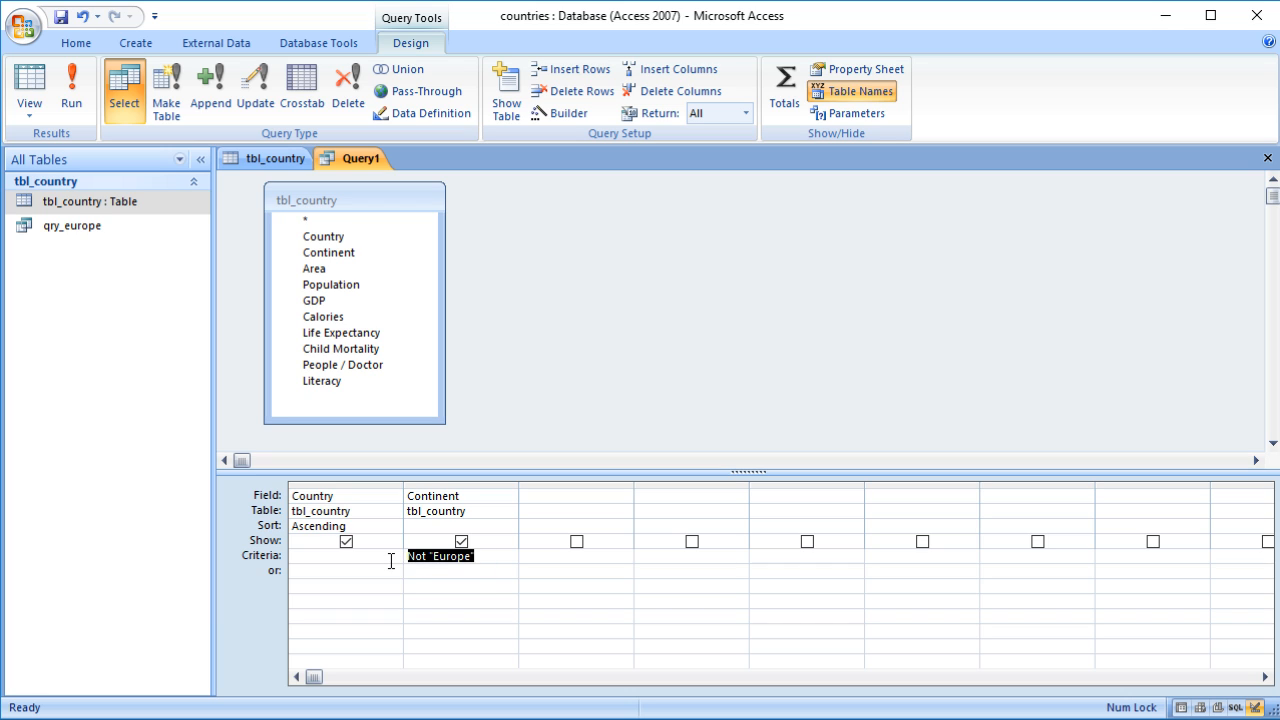
click(453, 484)
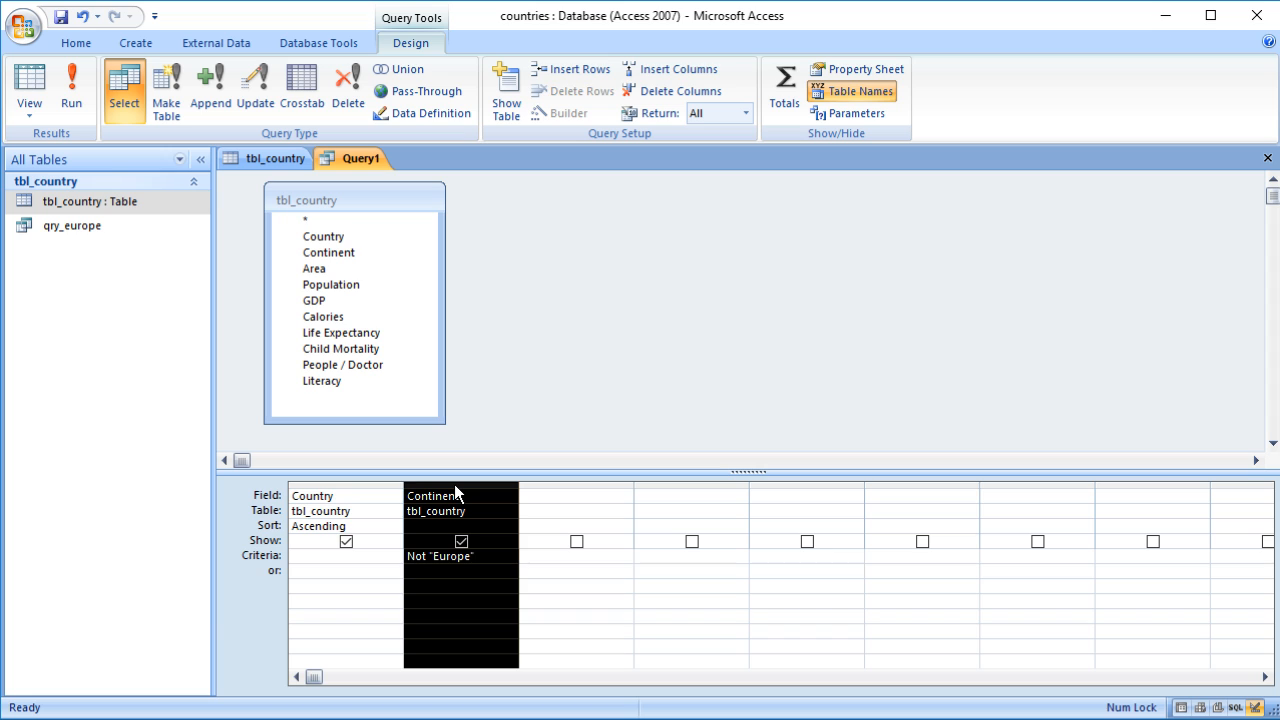
click(500, 557)
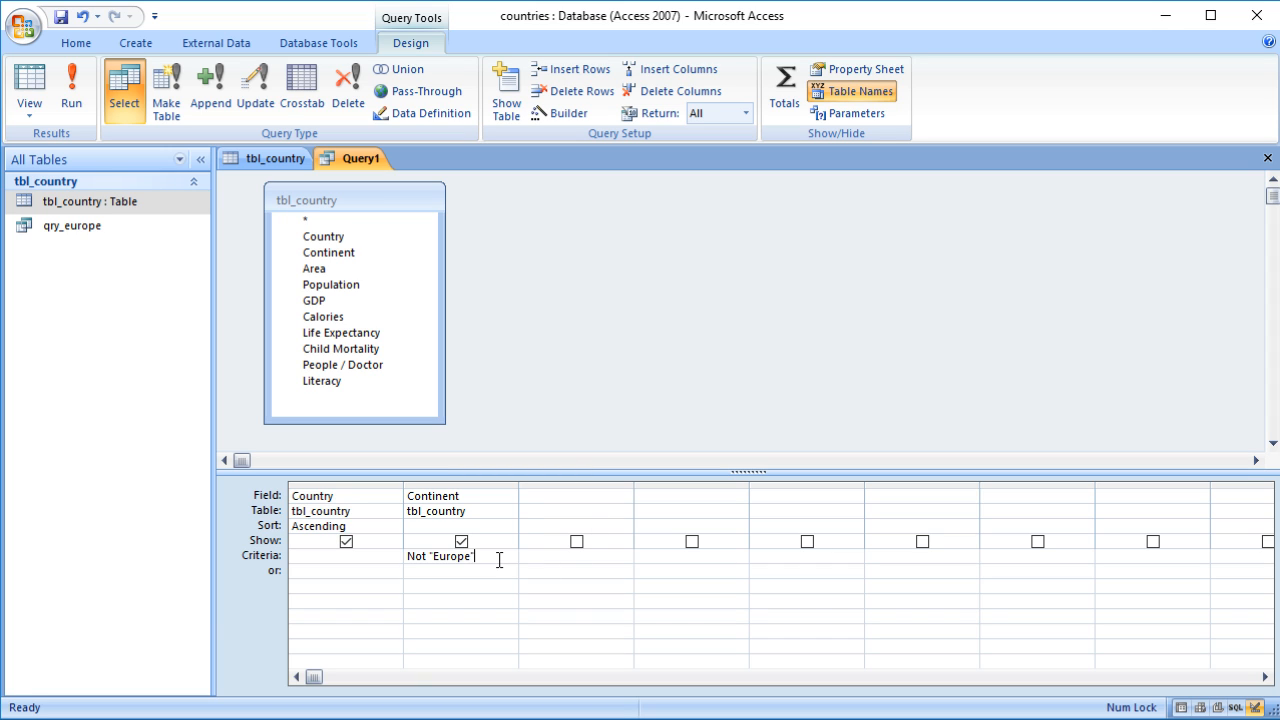
click(392, 558)
key(Delete)
Step: Set the Country criteria to Like "A*" and run the query
click(388, 556)
text(A*)
click(371, 582)
click(29, 80)
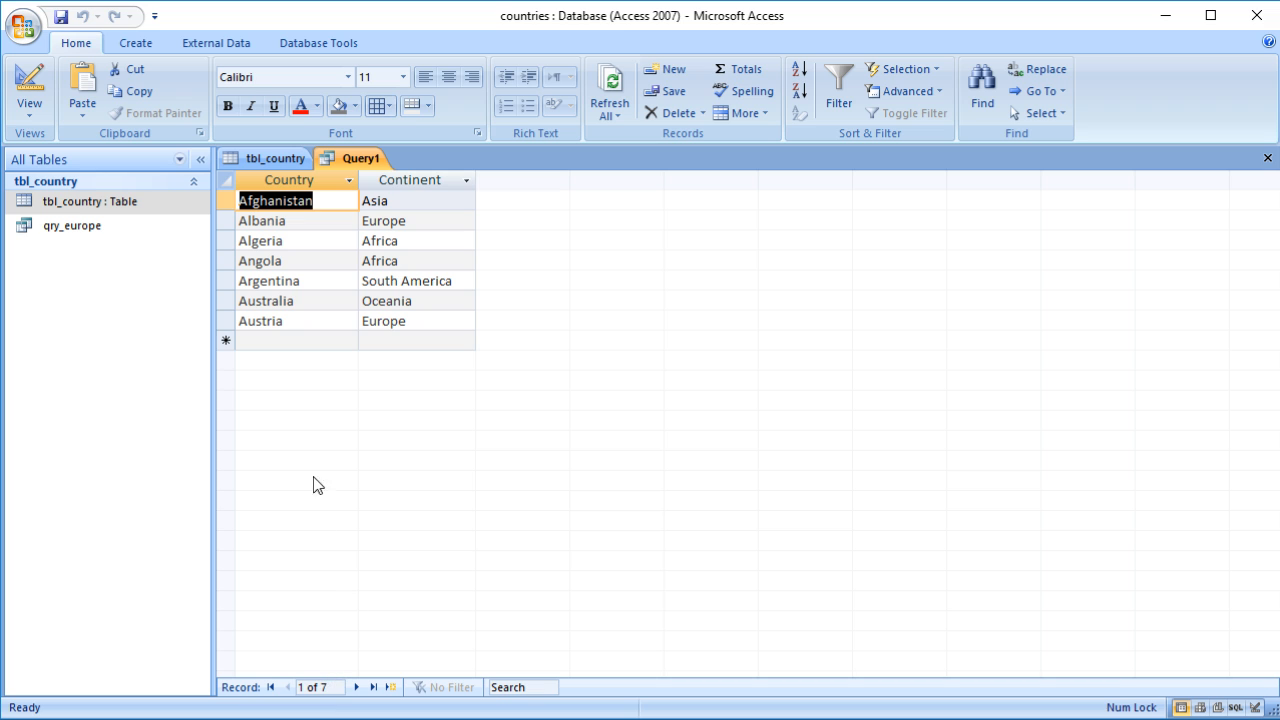
Step: Change the Country criteria to Like "*A" and run the query
click(30, 85)
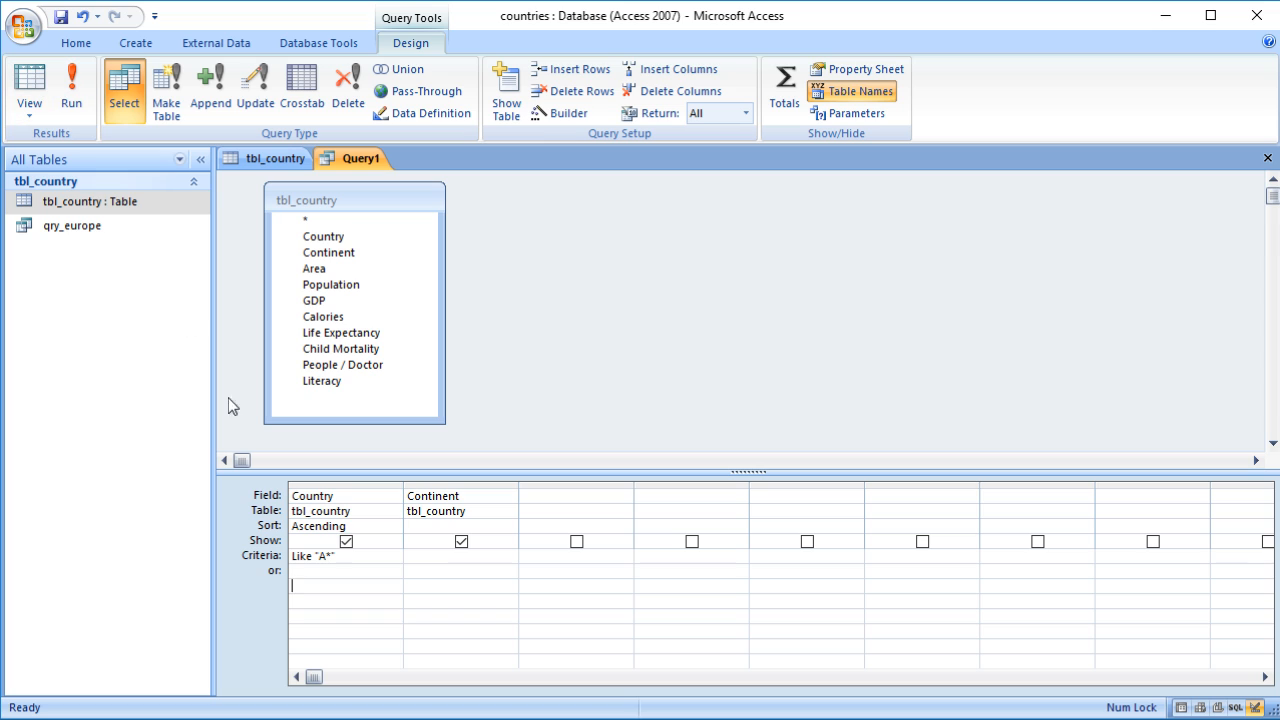
click(342, 584)
click(330, 555)
key(BackSpace)
text(A)
click(30, 86)
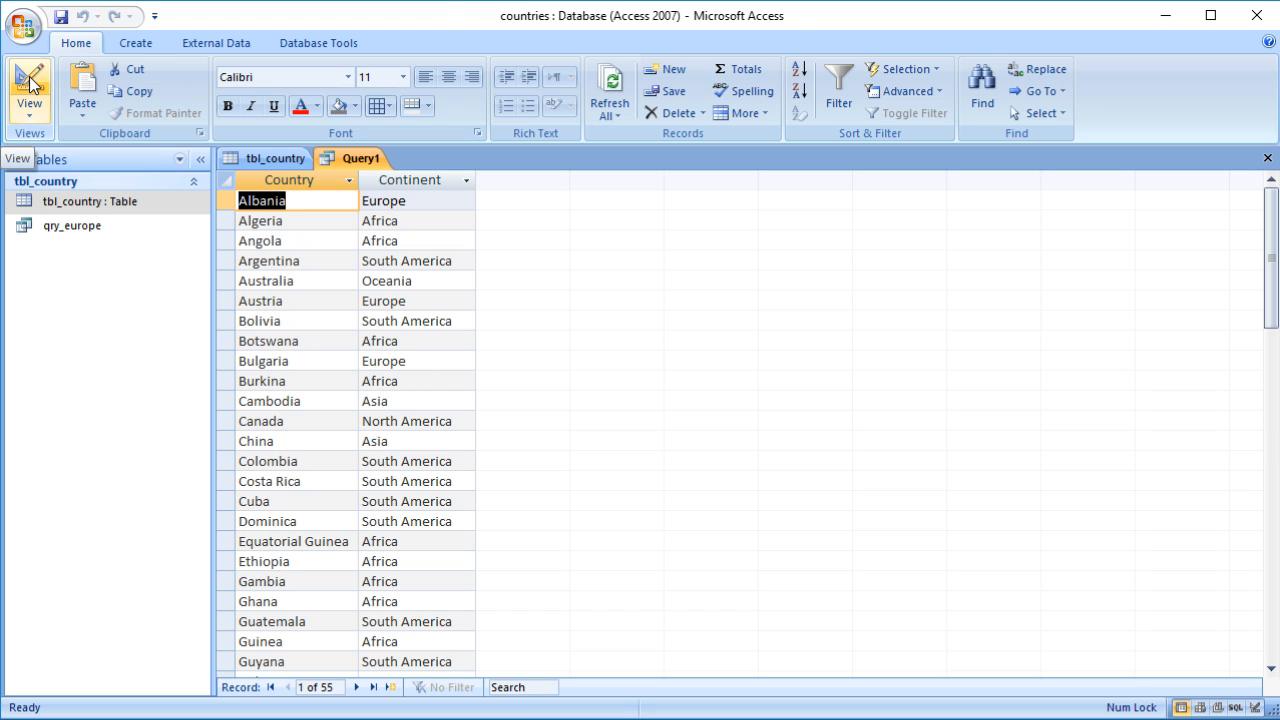
Step: Change the Country criteria to Like "*land*" and run the query
click(30, 82)
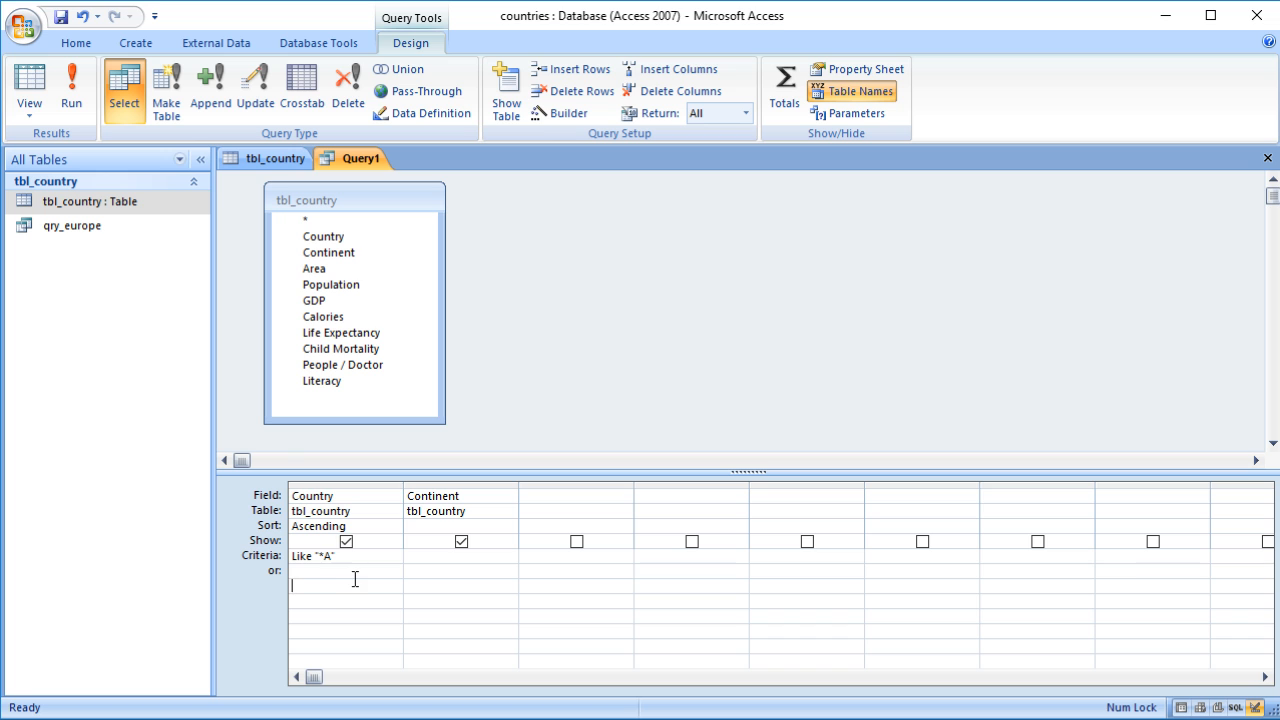
click(30, 85)
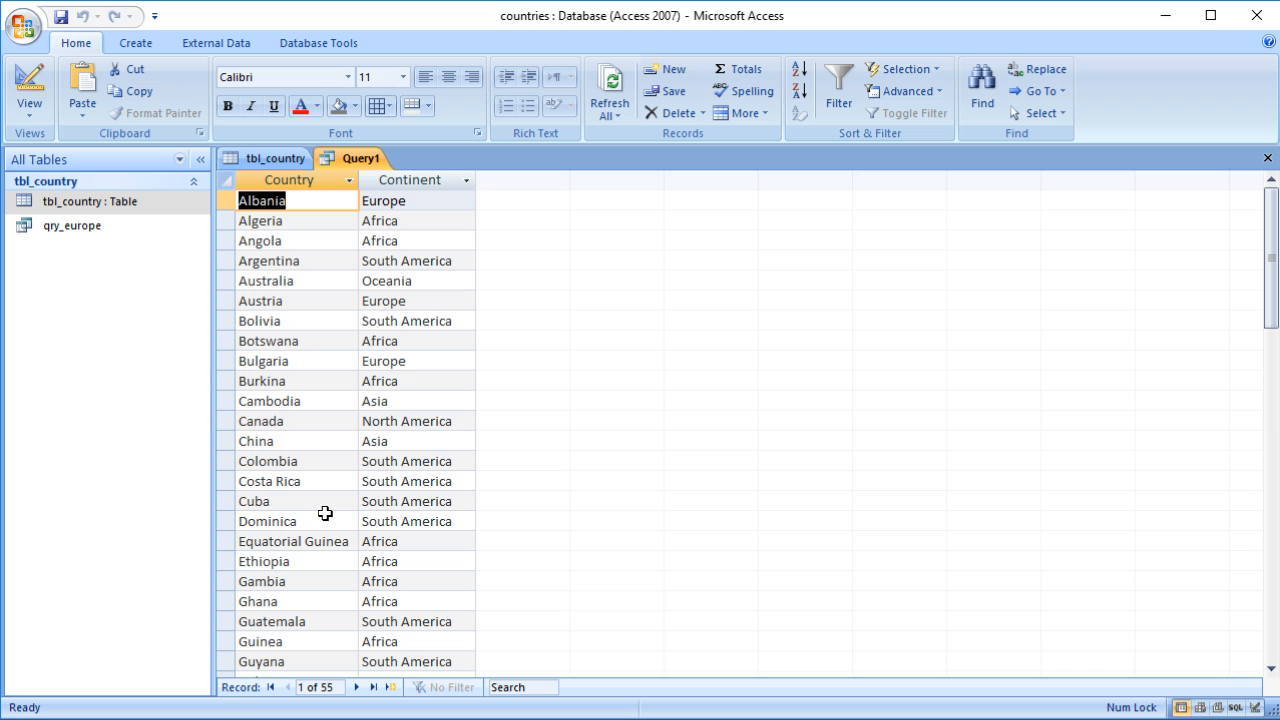
click(30, 85)
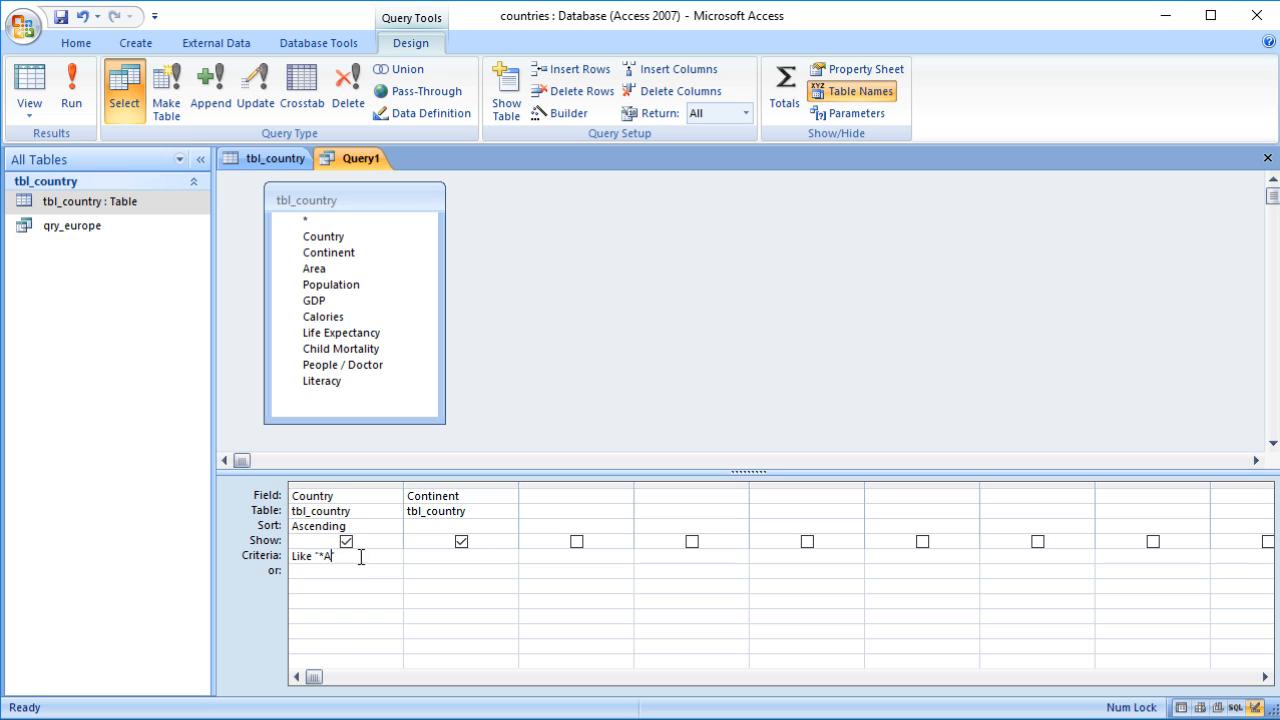
key(BackSpace)
key(BackSpace)
text(land*)
click(541, 512)
right_click(440, 616)
click(379, 571)
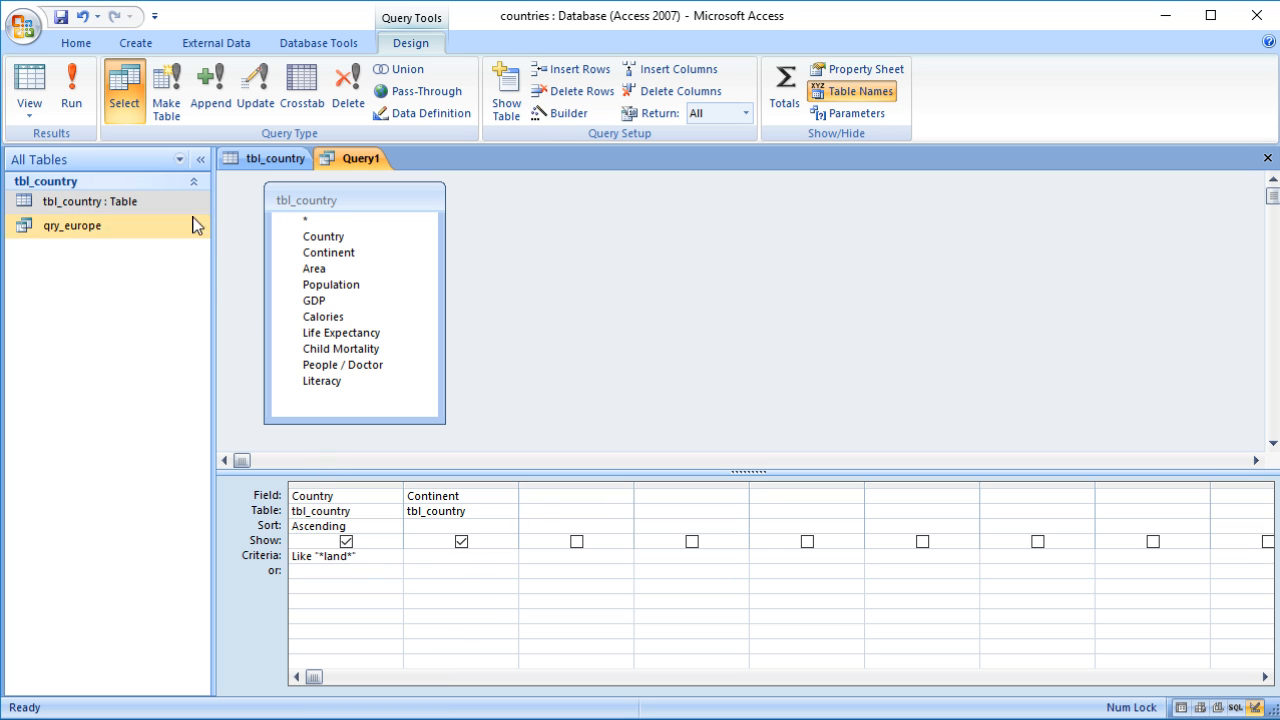
click(30, 82)
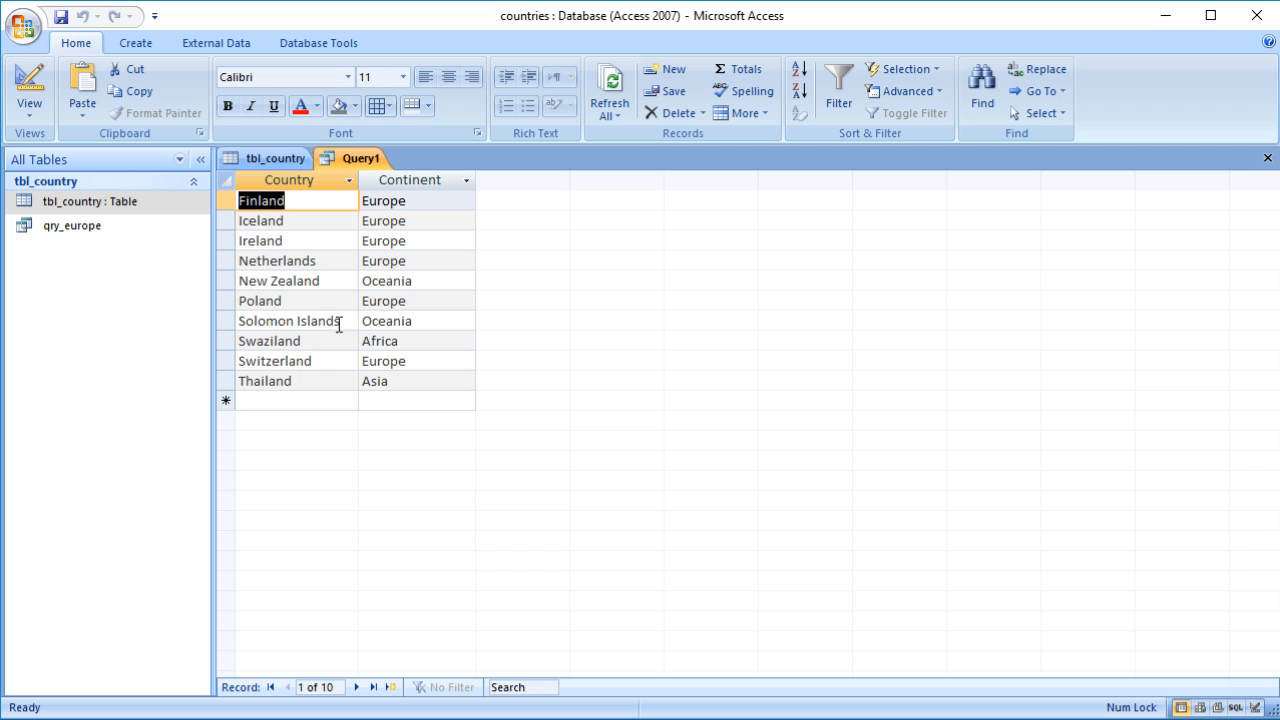
drag(316, 363, 287, 361)
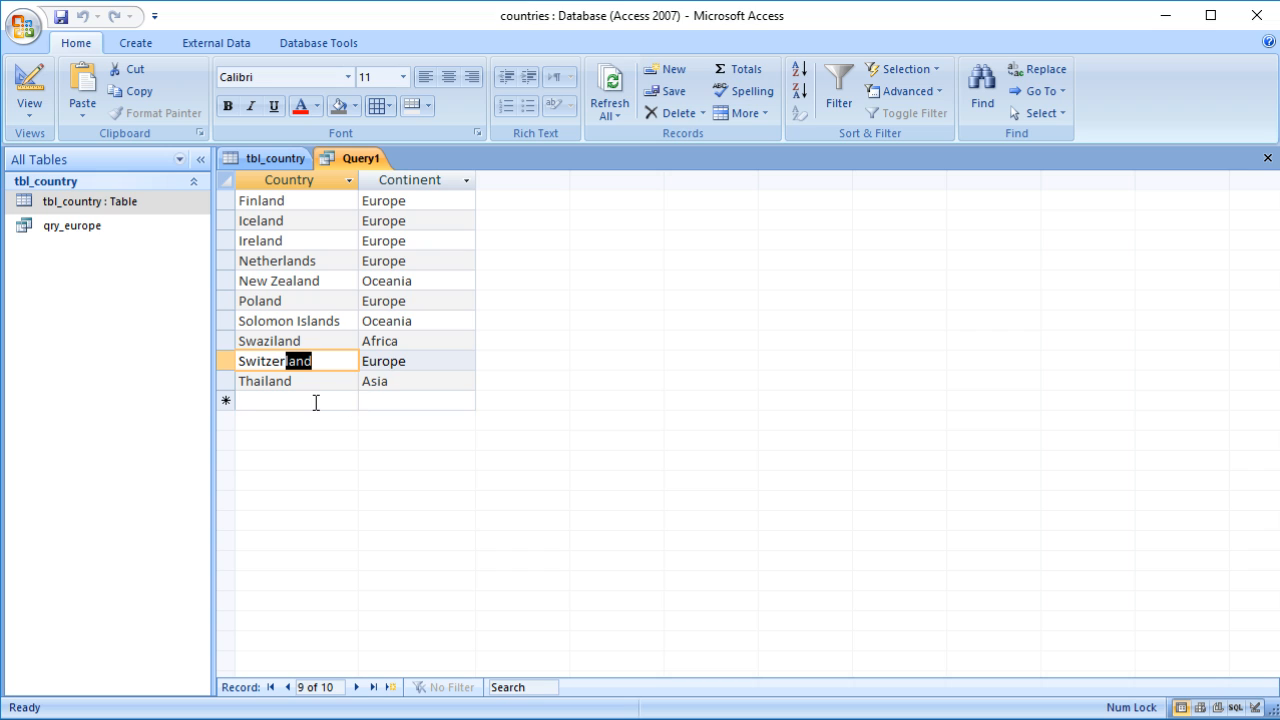
click(314, 401)
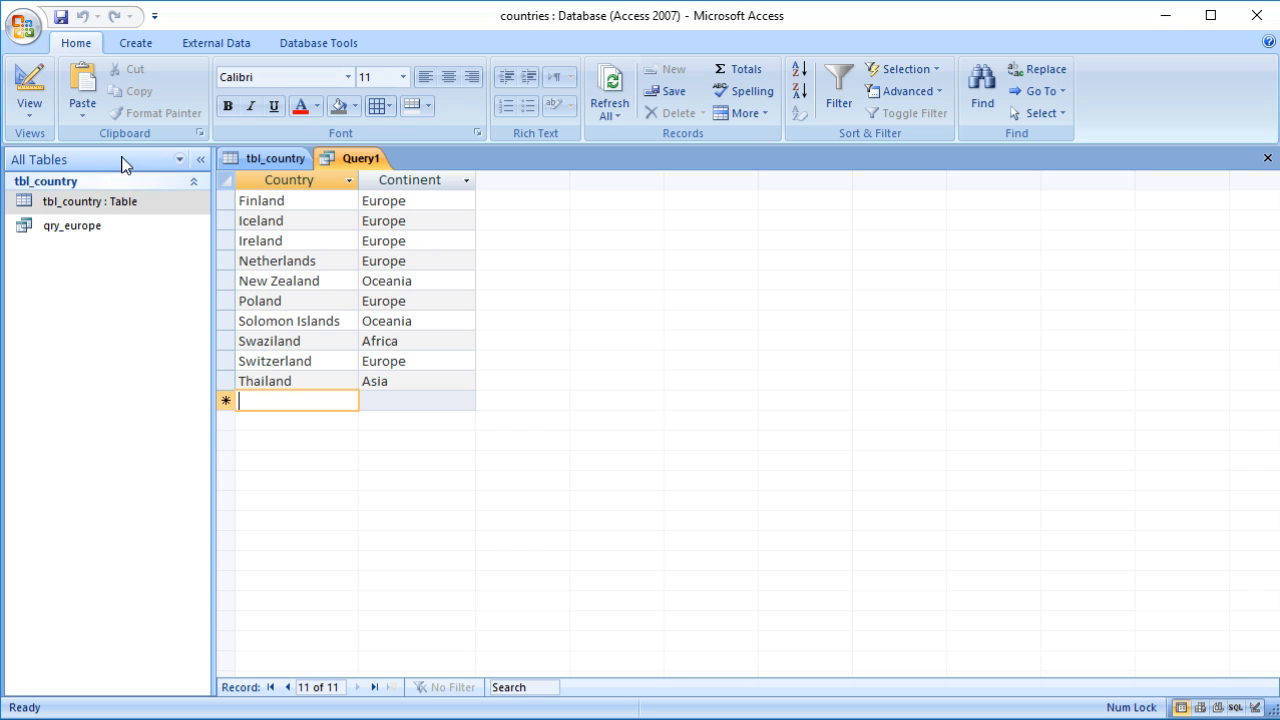
click(34, 87)
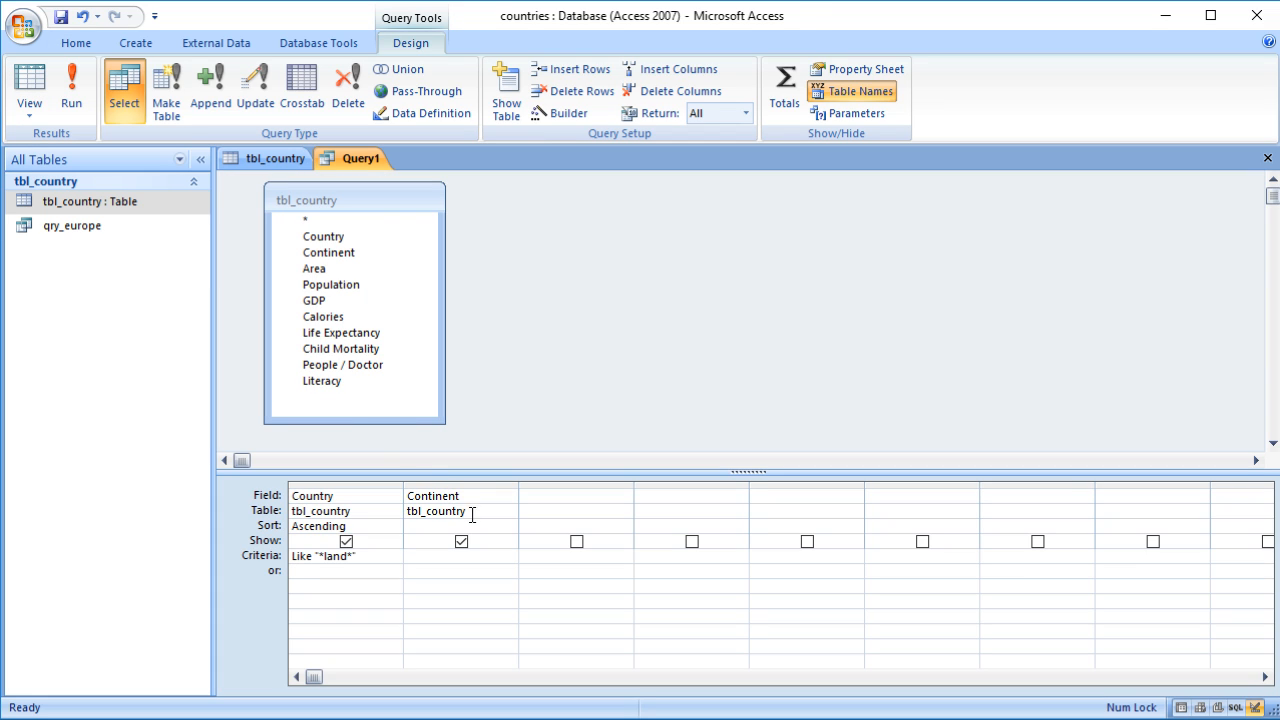
click(368, 350)
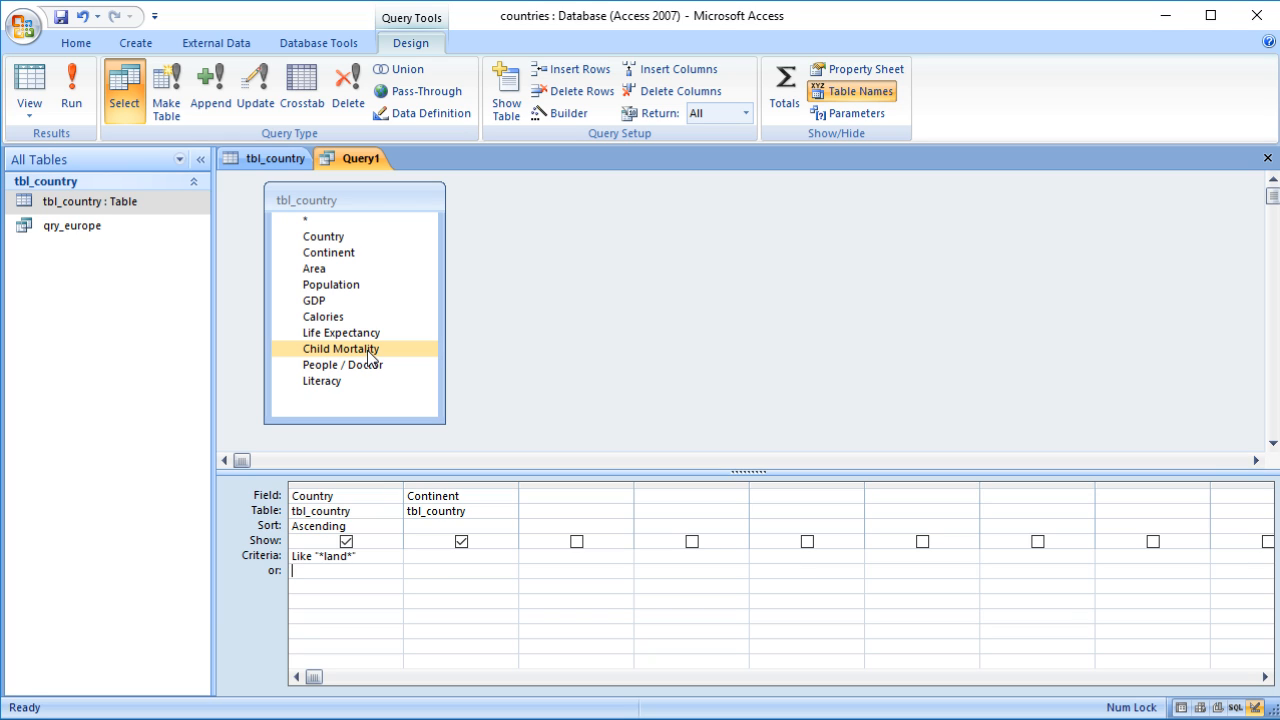
click(514, 419)
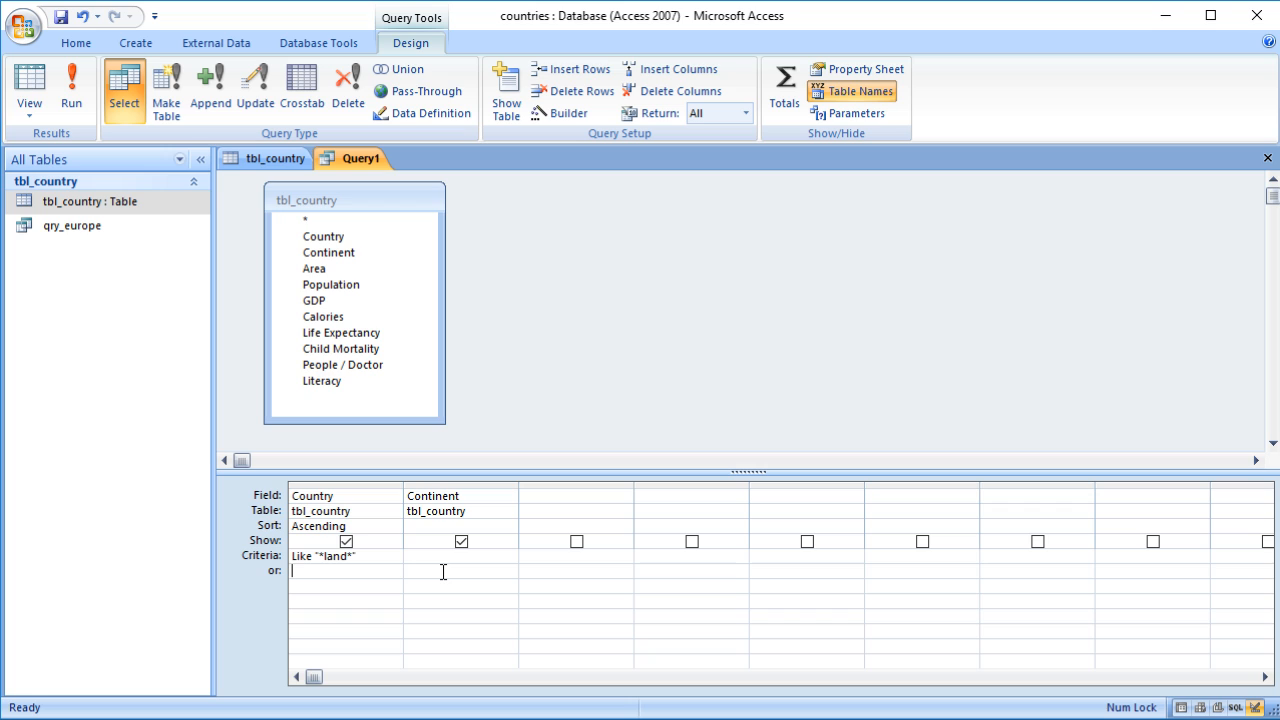
click(386, 570)
Step: Save the query as qry_land and close it
click(60, 18)
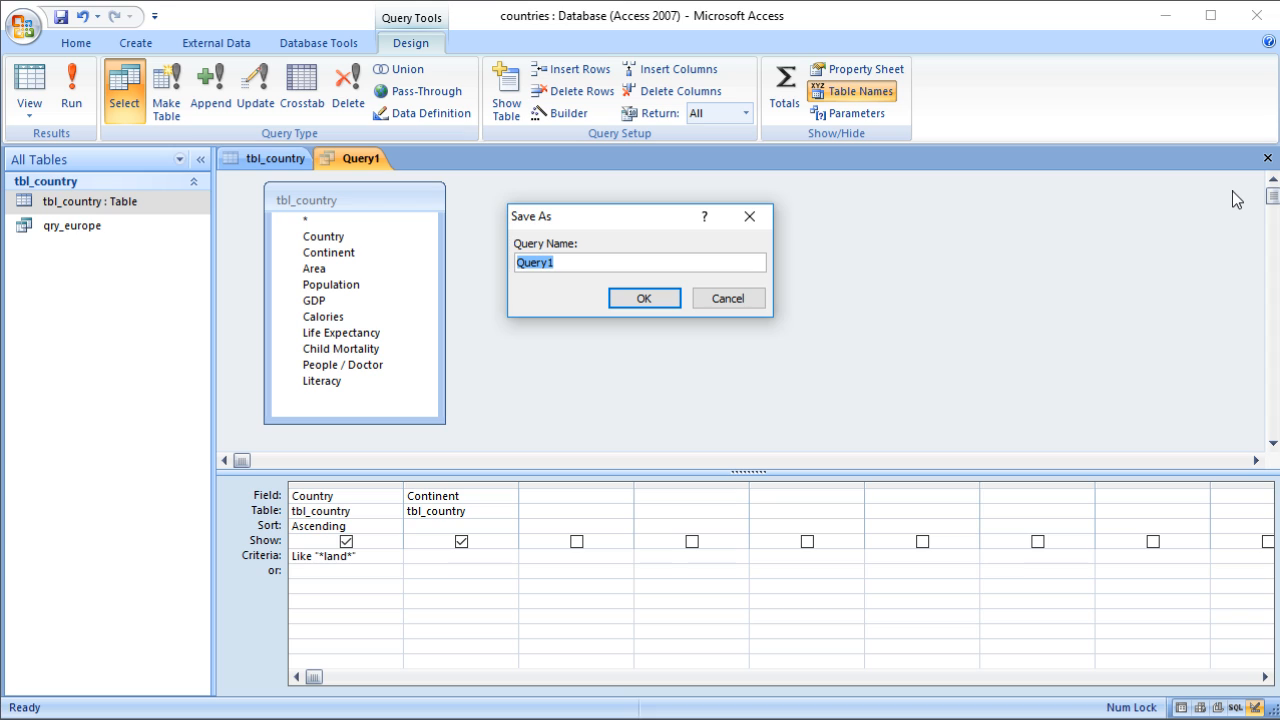
text(qry_land)
click(637, 299)
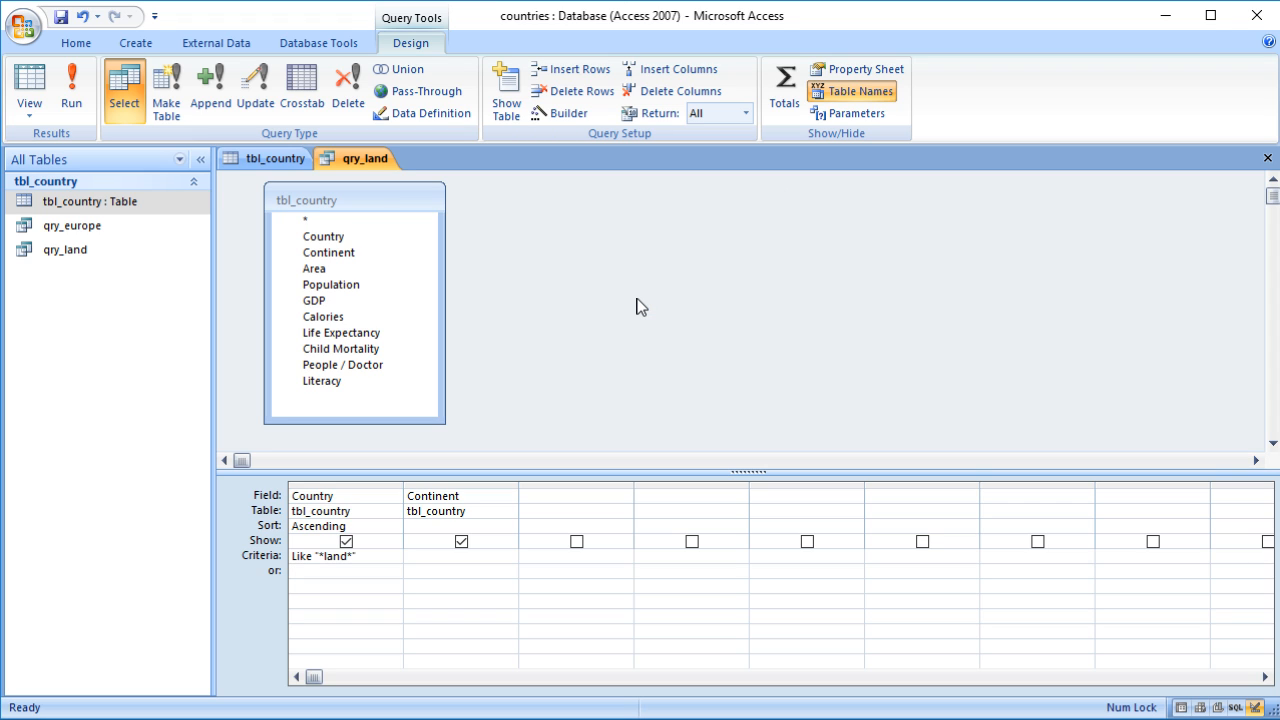
click(1266, 159)
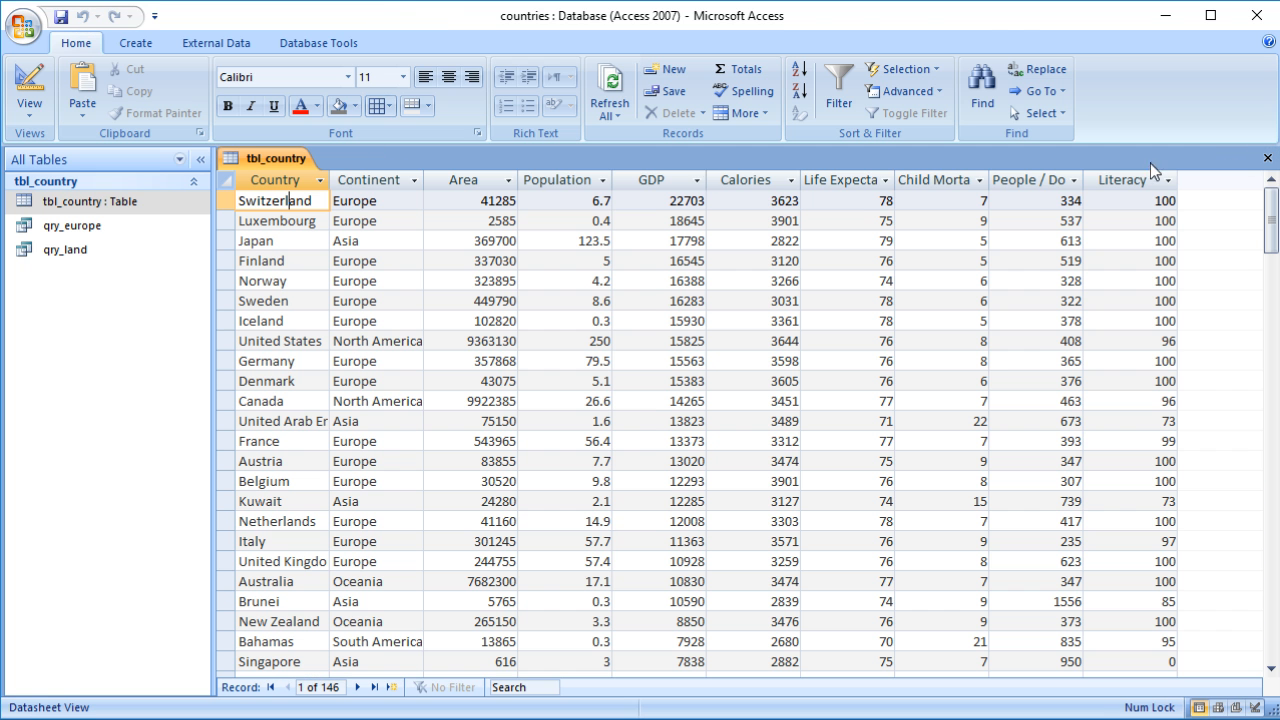
Step: Close the table and open the qry_land query to view its results, then close it
click(1266, 159)
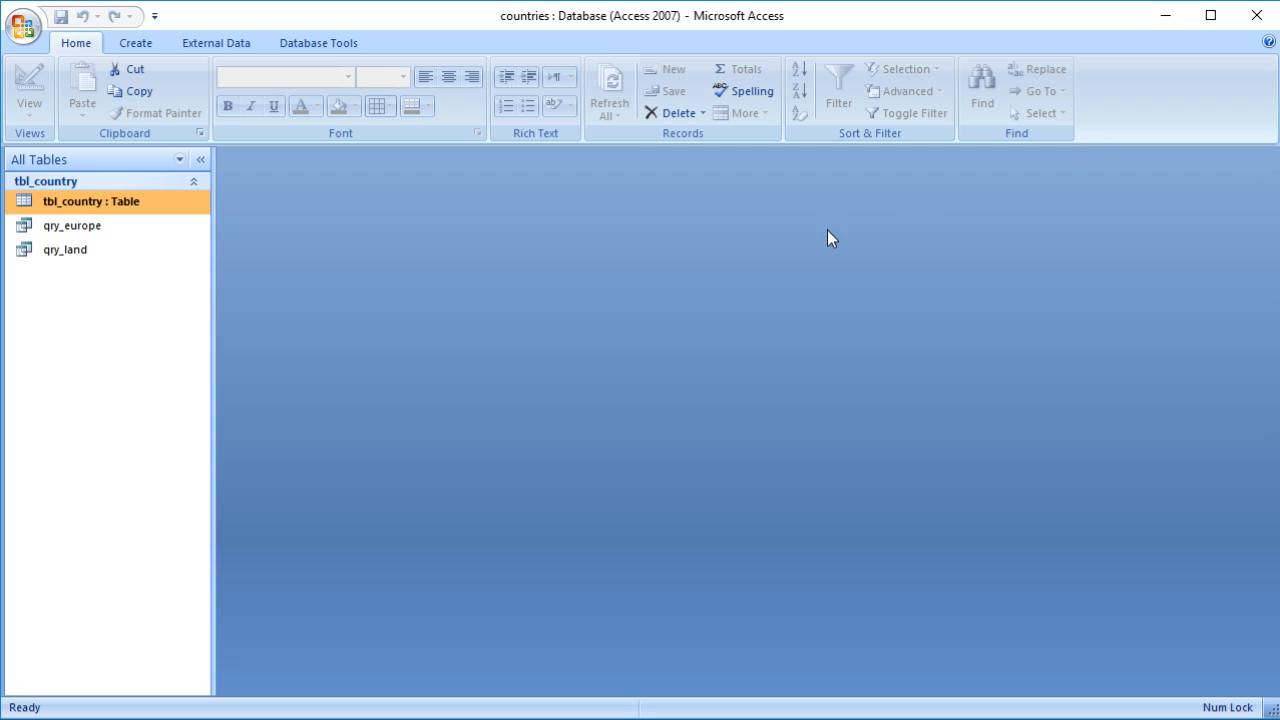
right_click(95, 257)
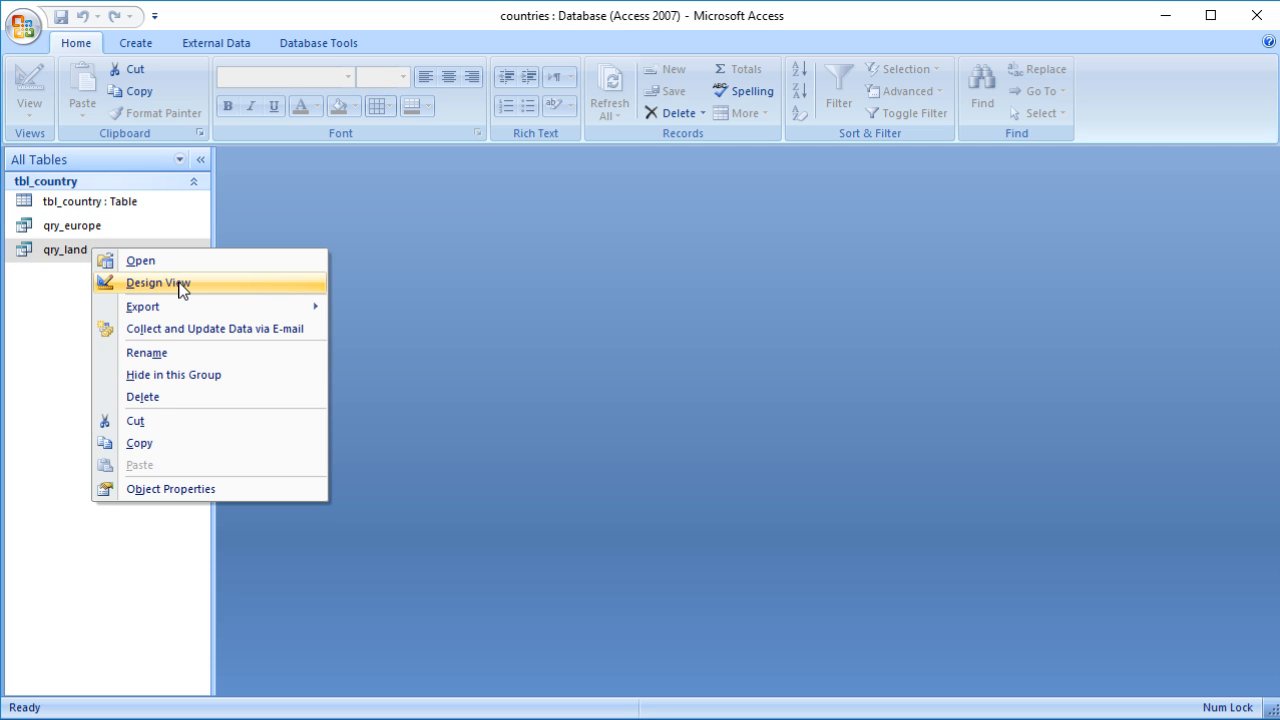
click(34, 317)
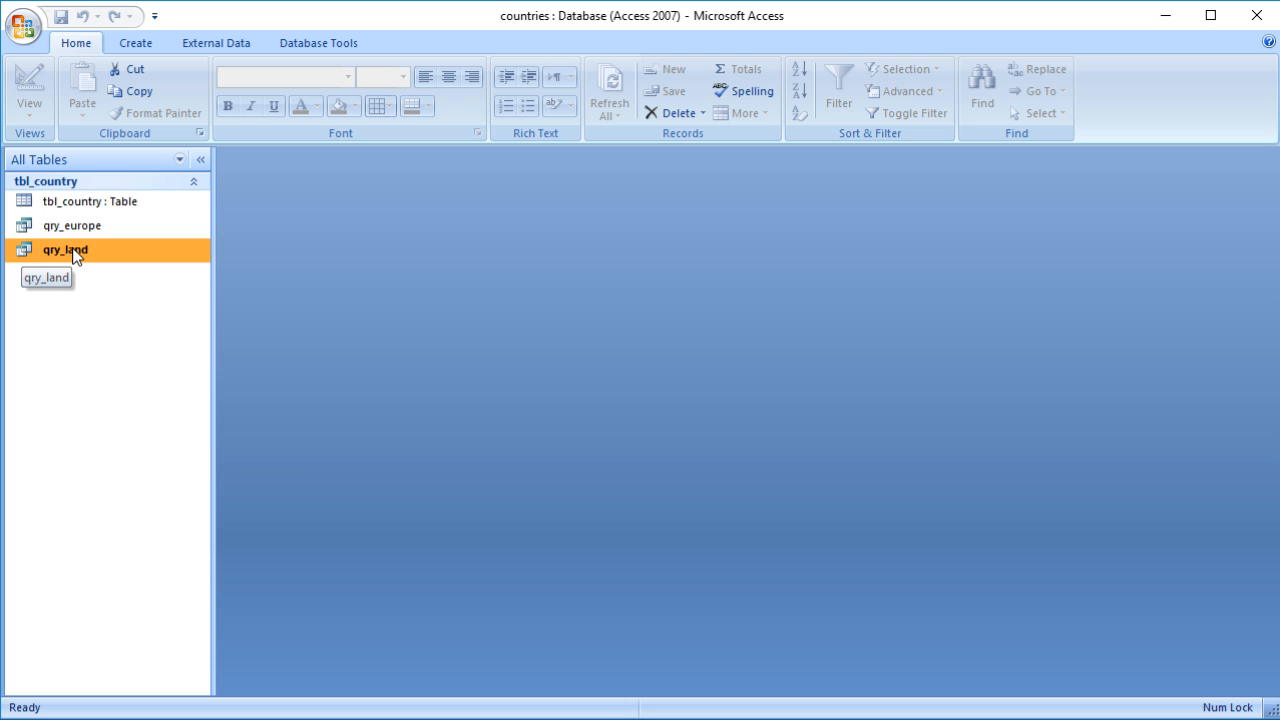
double_click(73, 252)
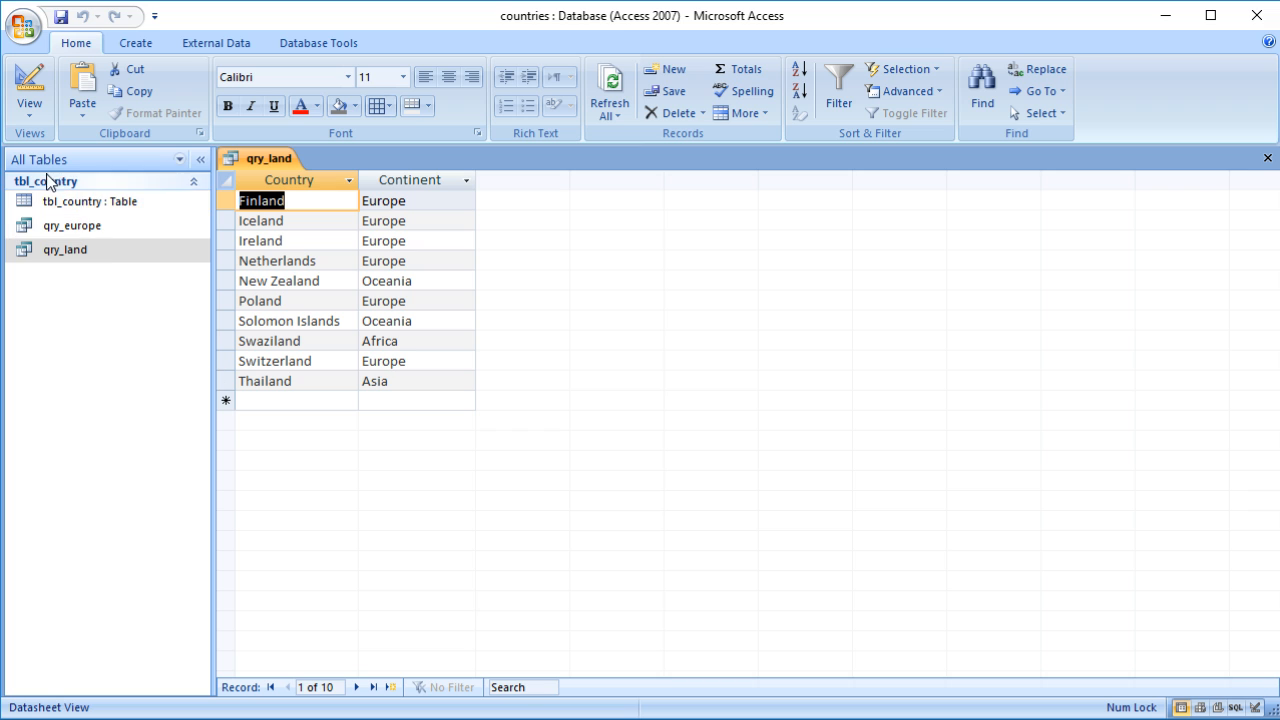
click(1266, 158)
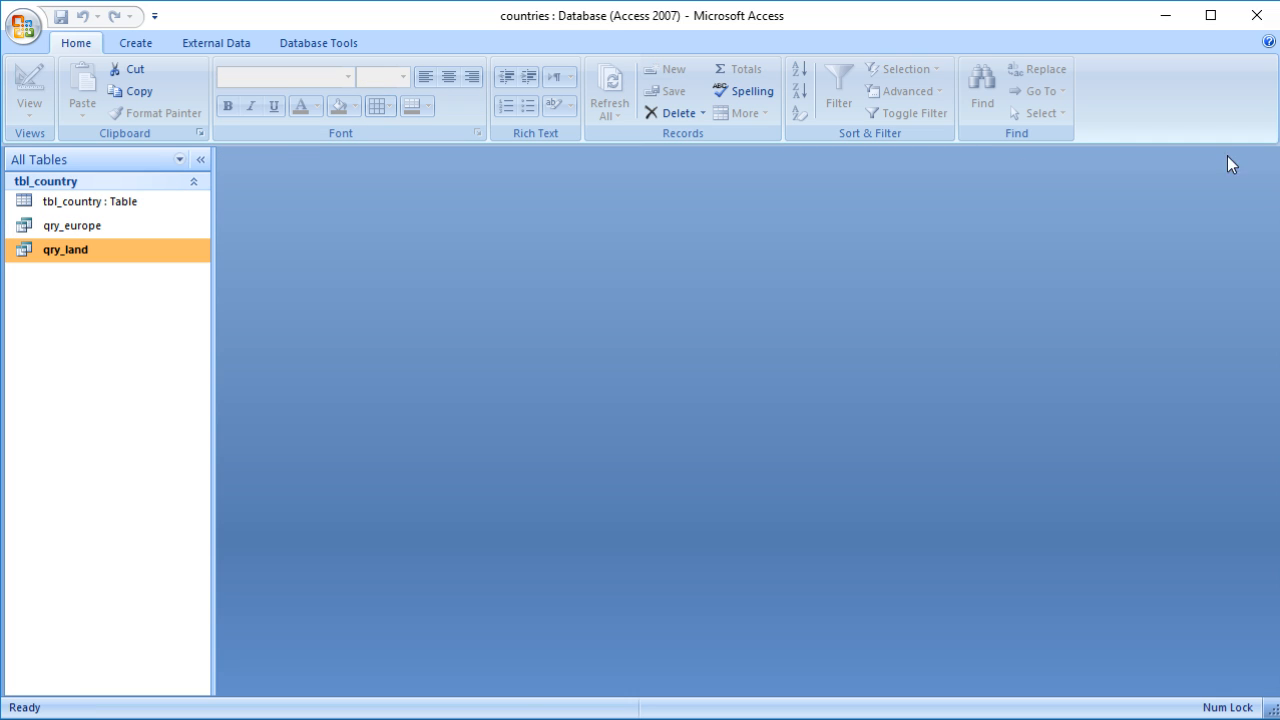
Step: Open tbl_country and add a new record with Country Virnulsland and Continent Europe
double_click(76, 204)
scroll(262, 378, down, 20)
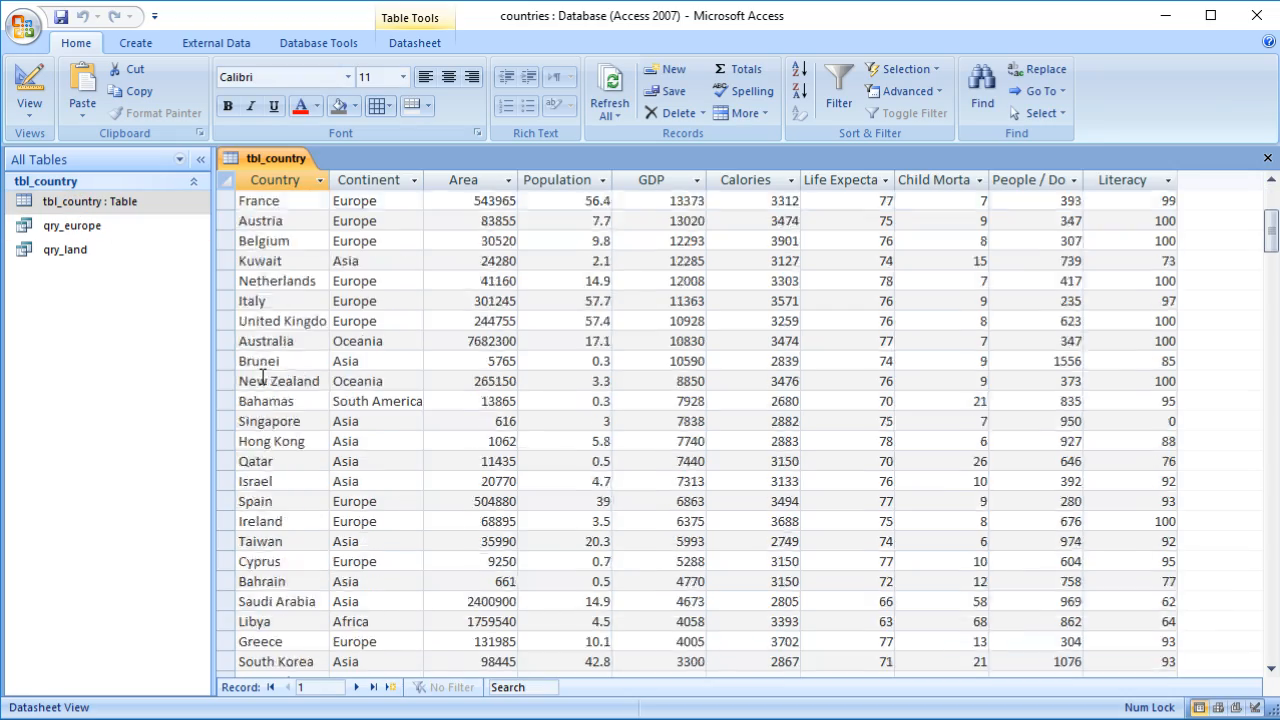
scroll(262, 378, down, 20)
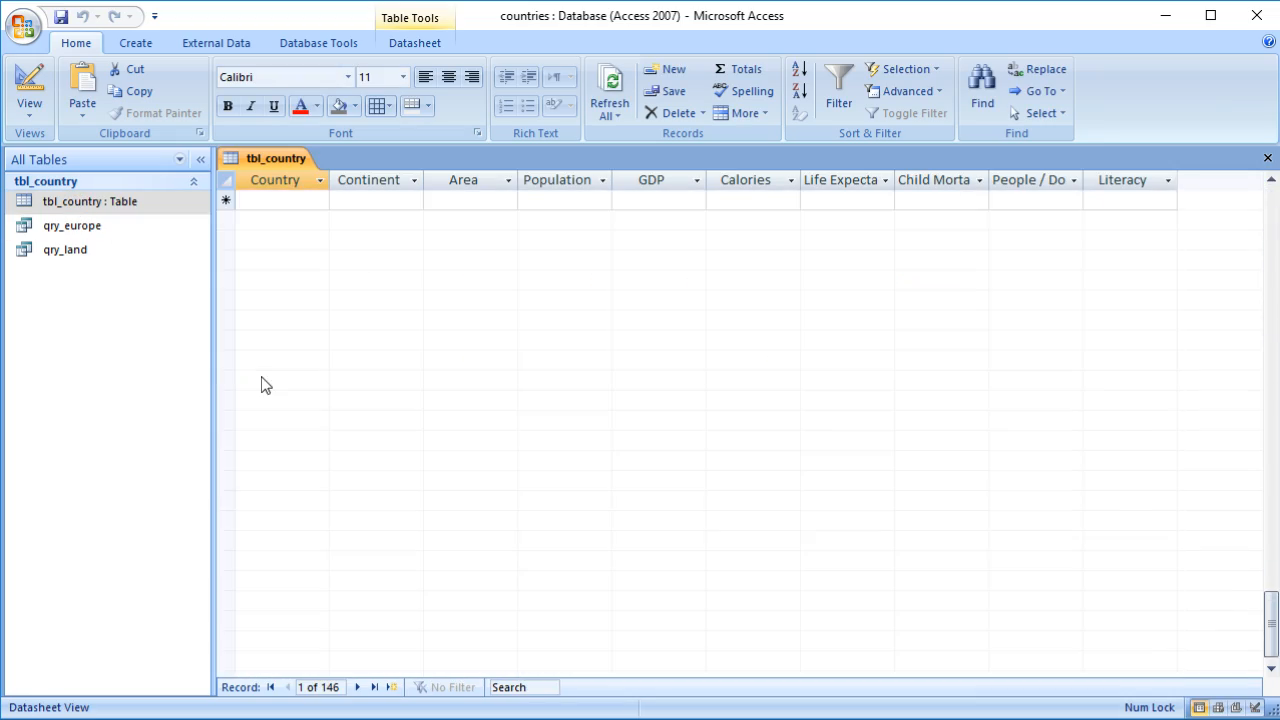
scroll(262, 377, up, 3)
click(262, 378)
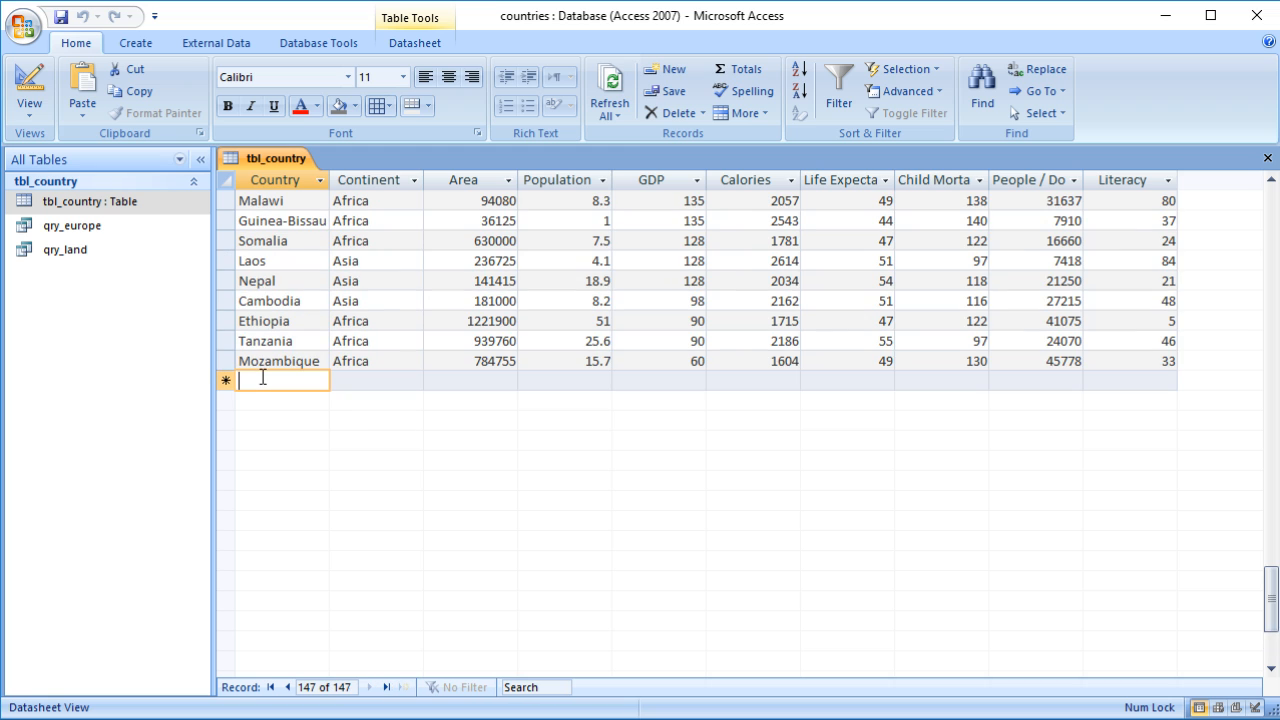
text(Virau)
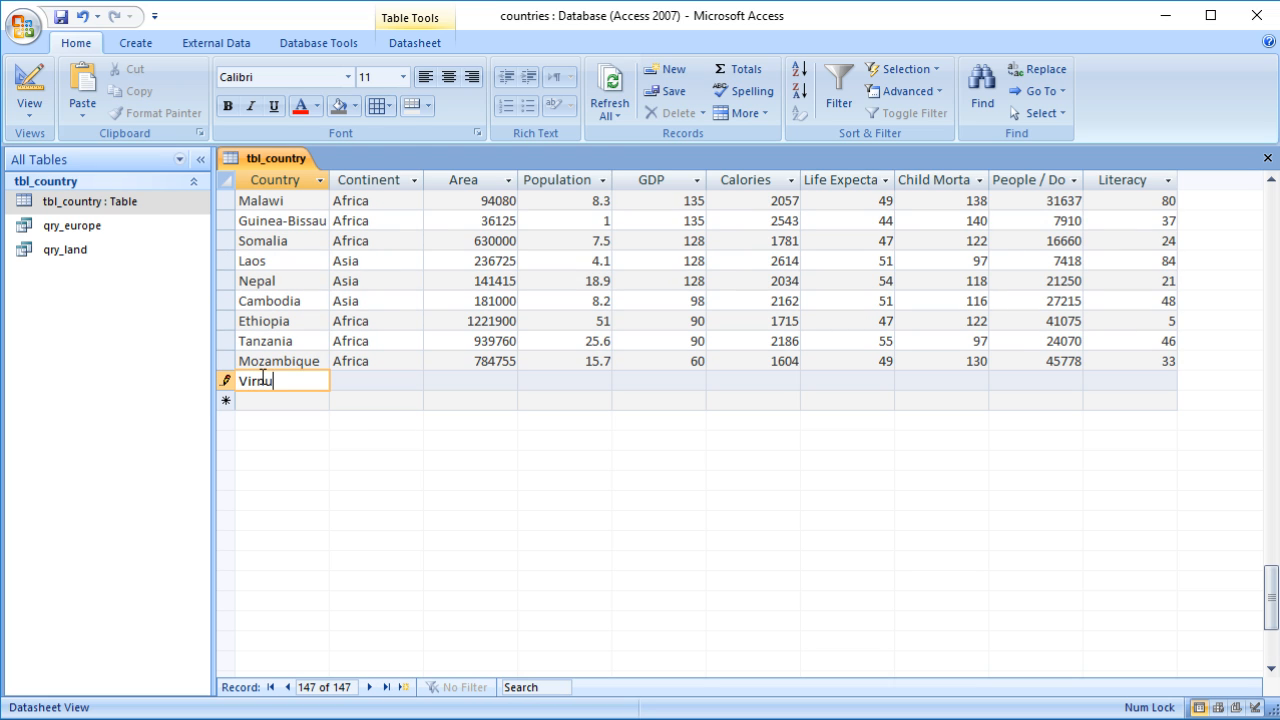
text(lsland)
key(Tab)
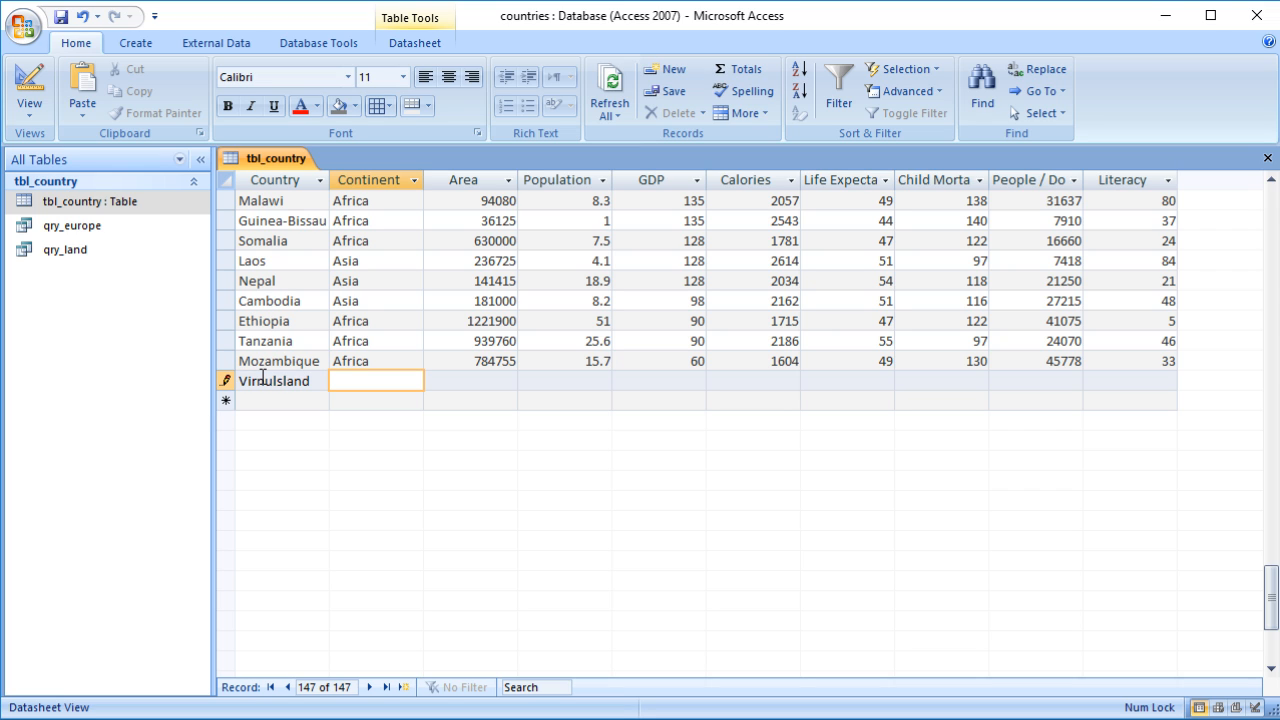
text(Europe)
click(271, 399)
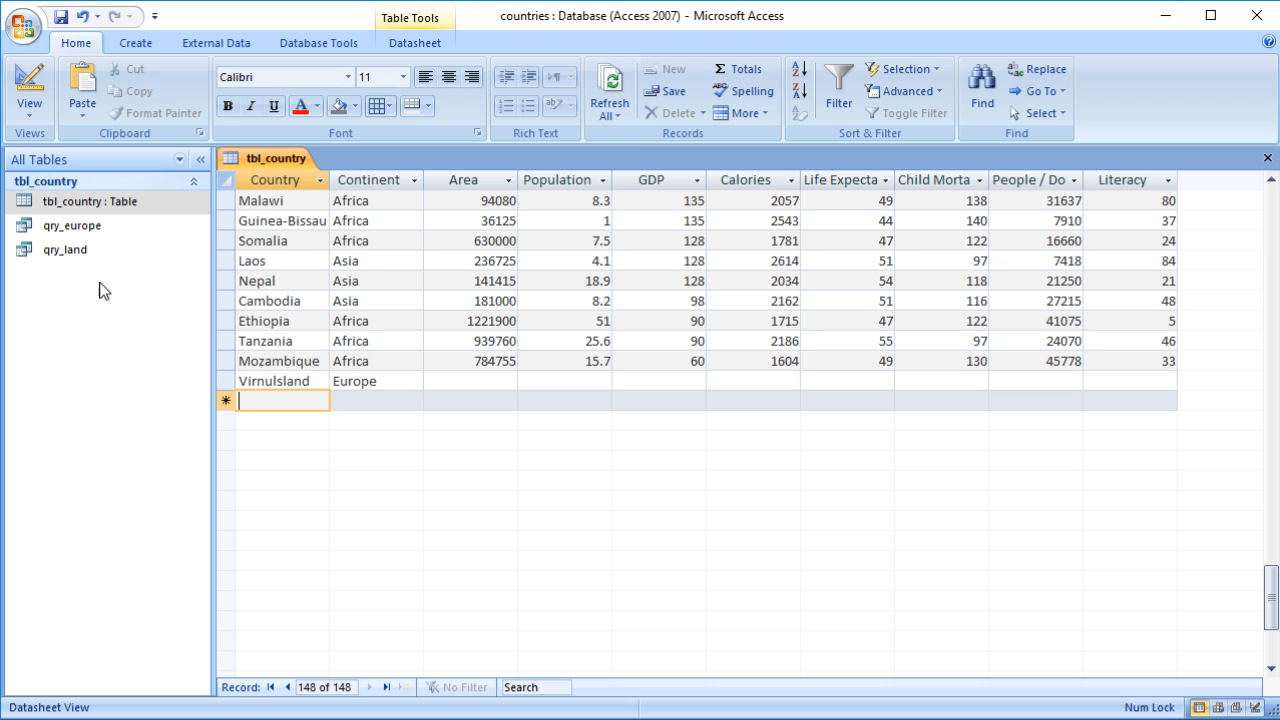
Step: Open qry_land to check its results, then close it
double_click(80, 256)
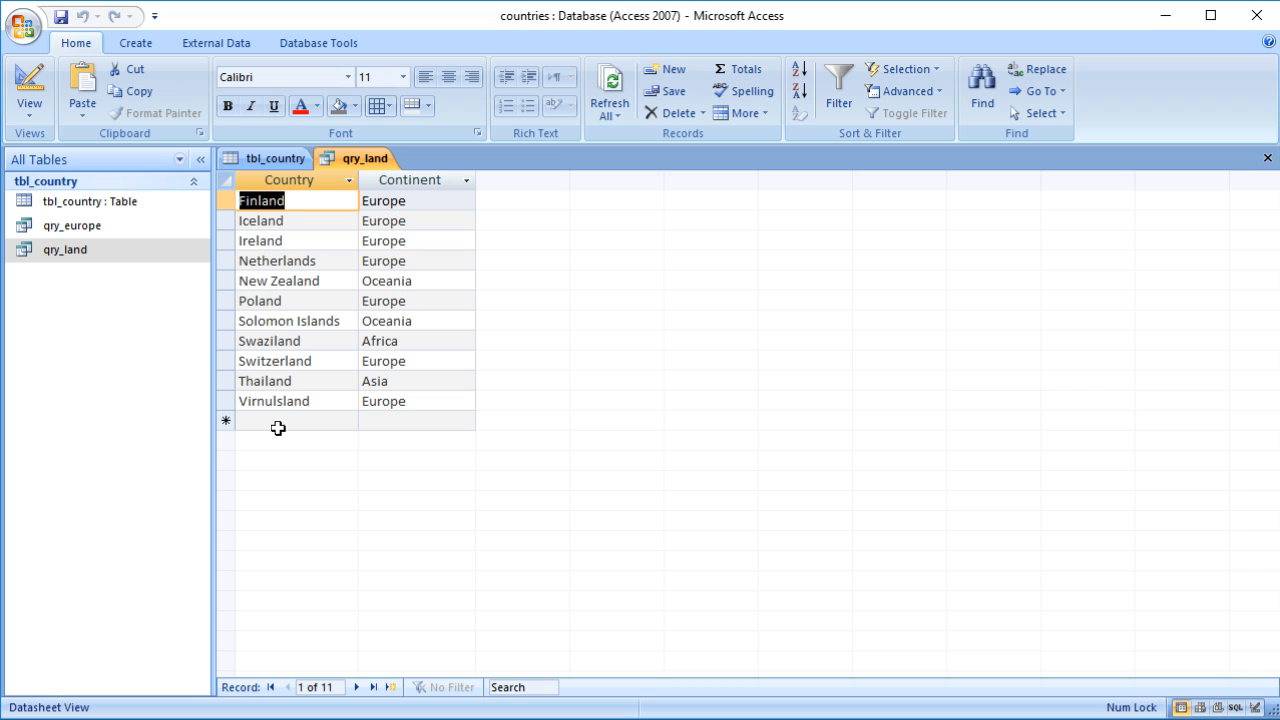
click(278, 420)
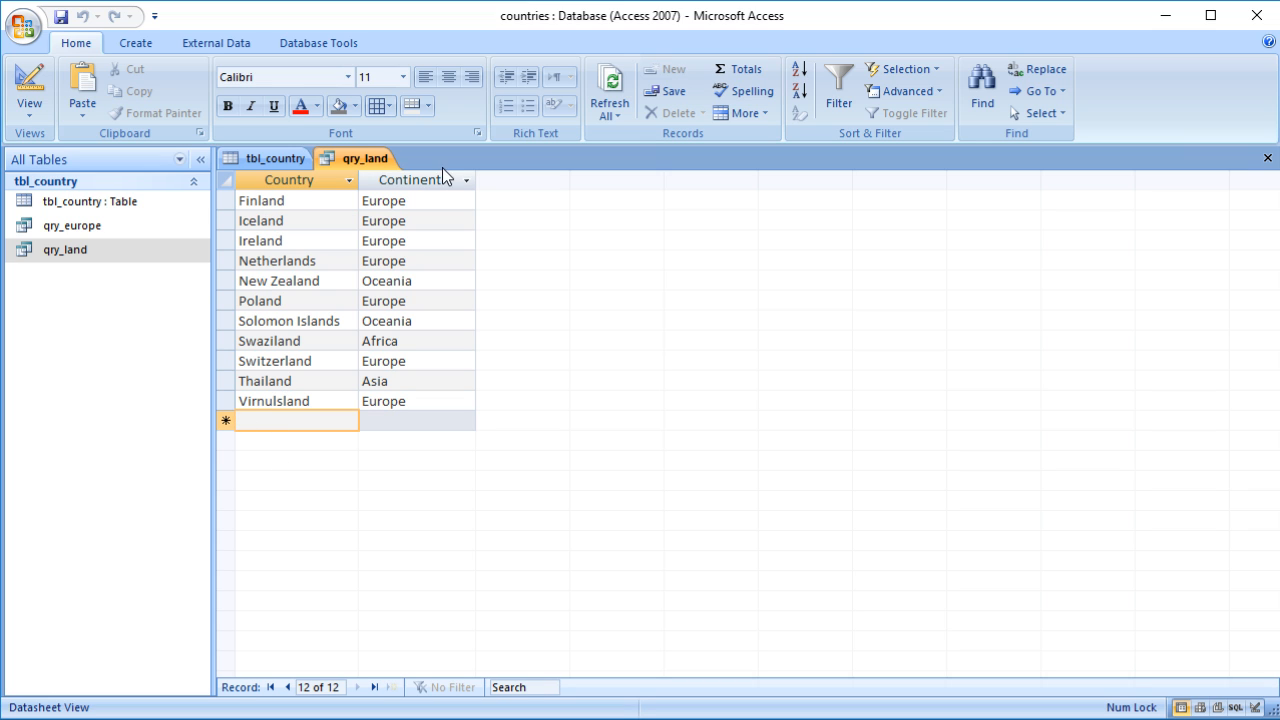
click(1267, 158)
Step: Delete the Virnulsland record from tbl_country
click(226, 380)
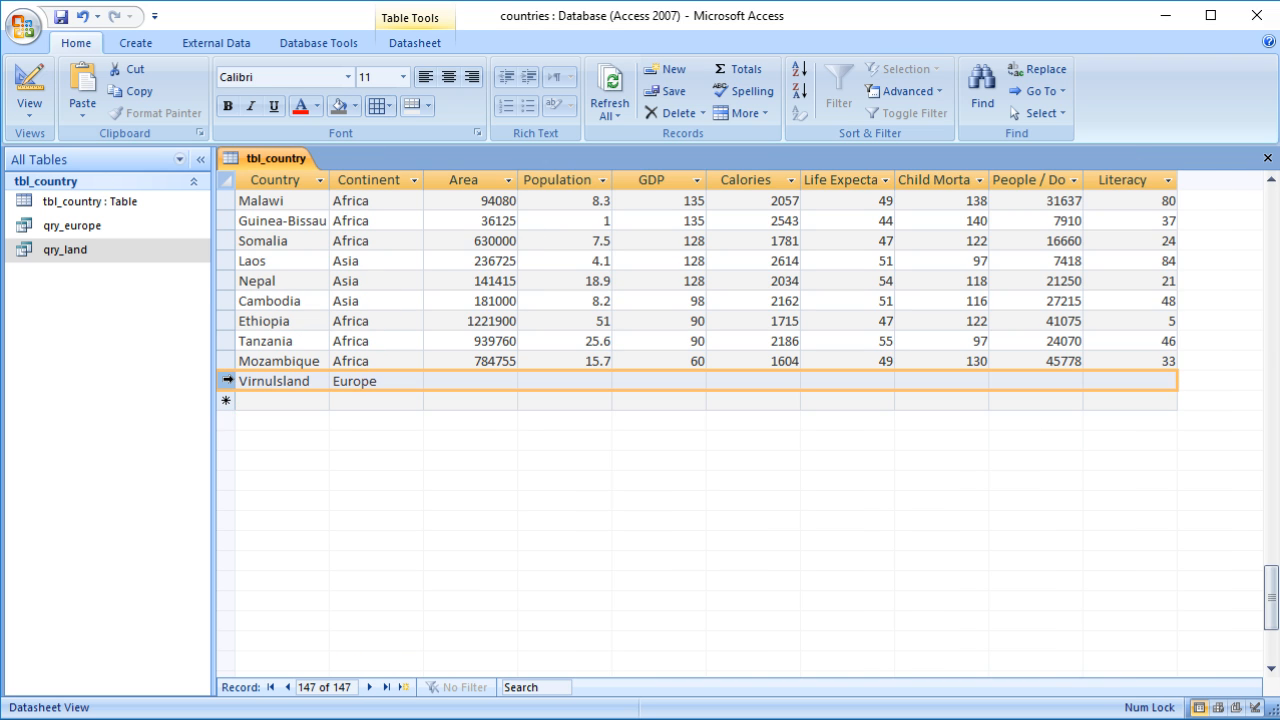
key(Delete)
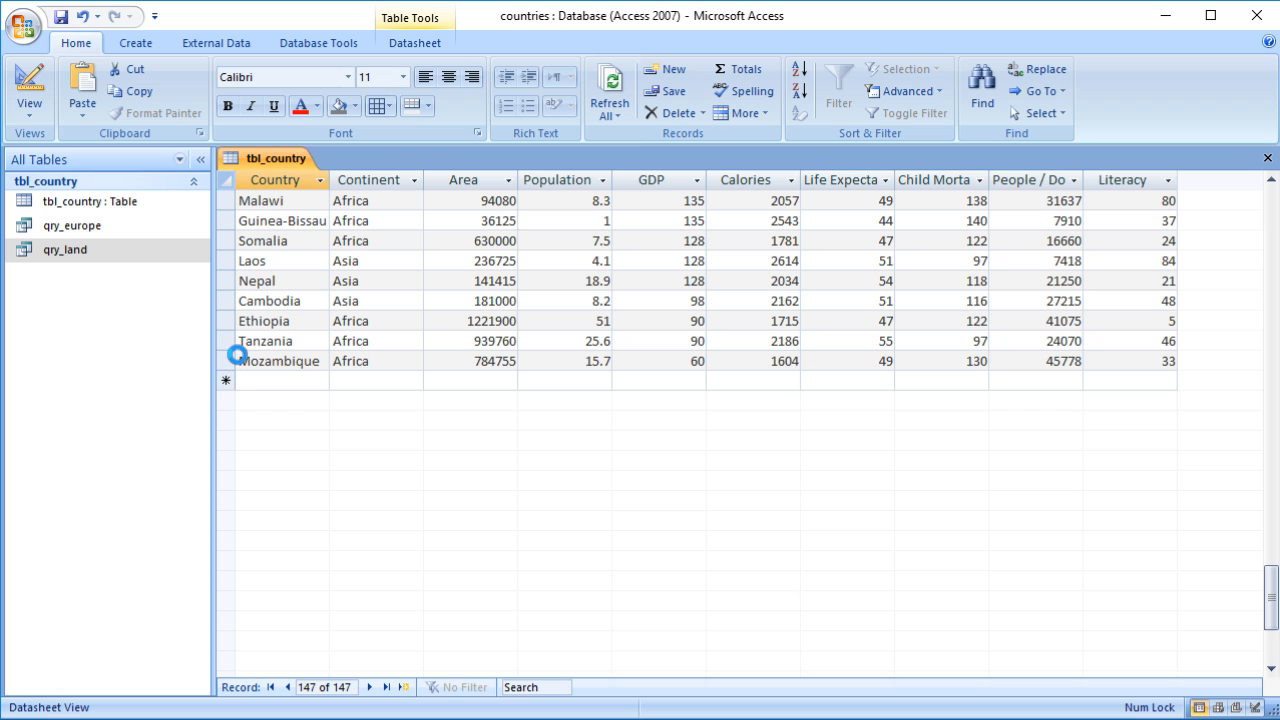
click(600, 584)
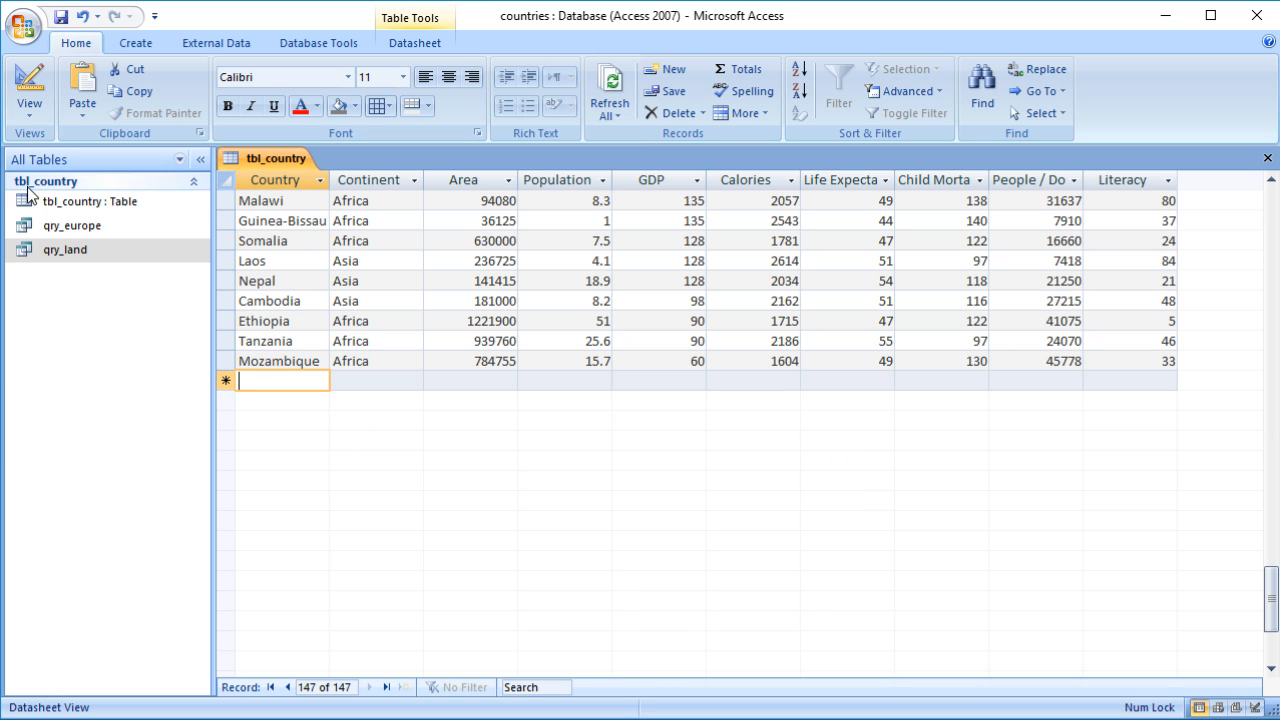
Step: Open qry_land and add a new record with Country Virnulsland and Continent Europe through the query
double_click(58, 250)
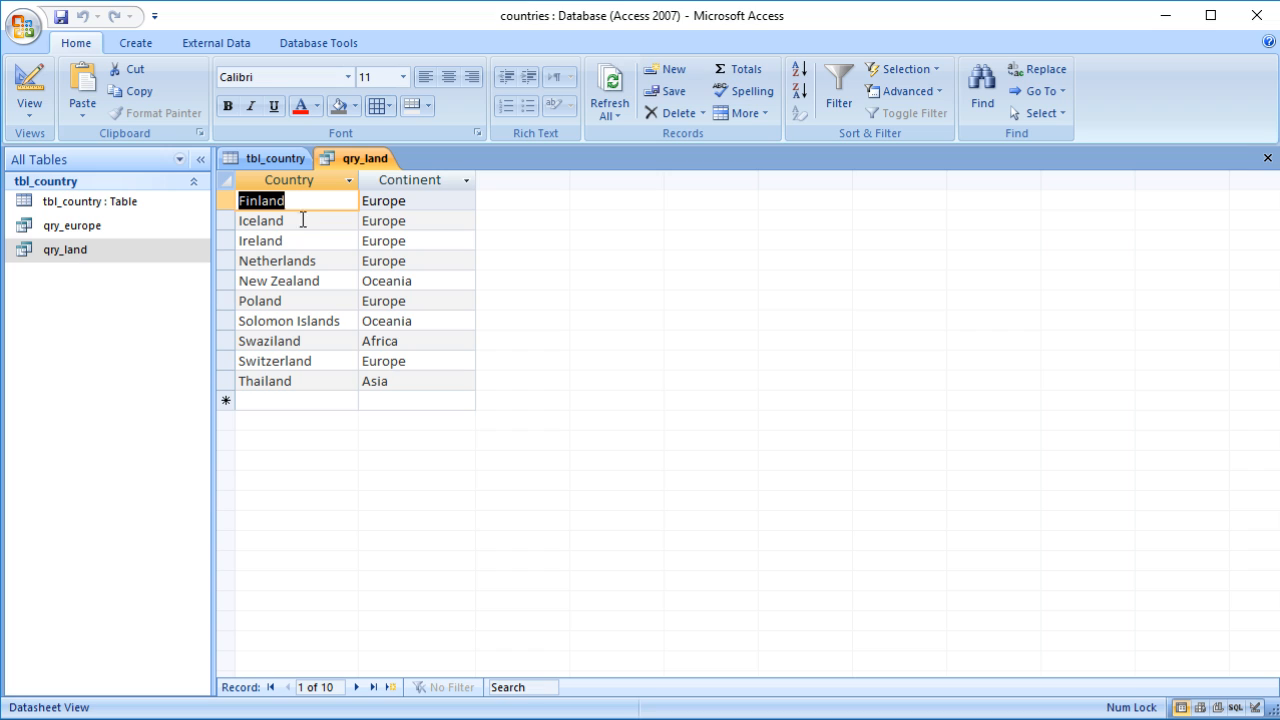
click(313, 398)
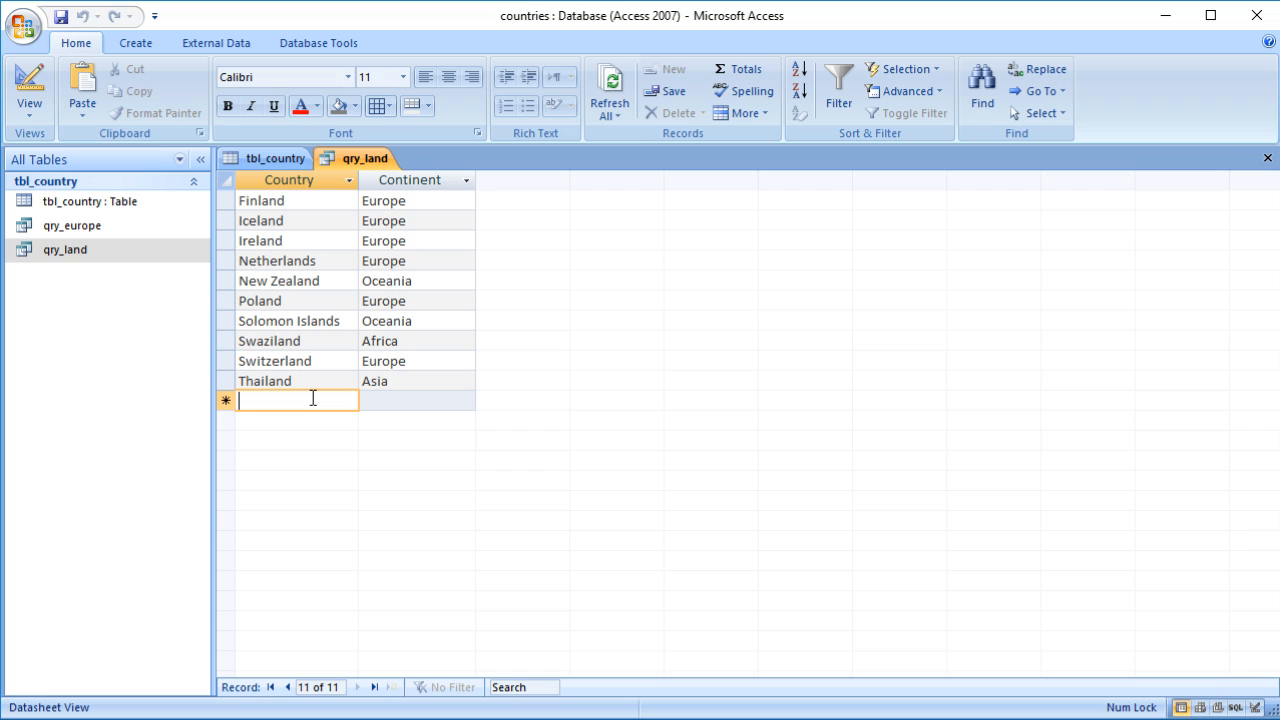
text(Vir)
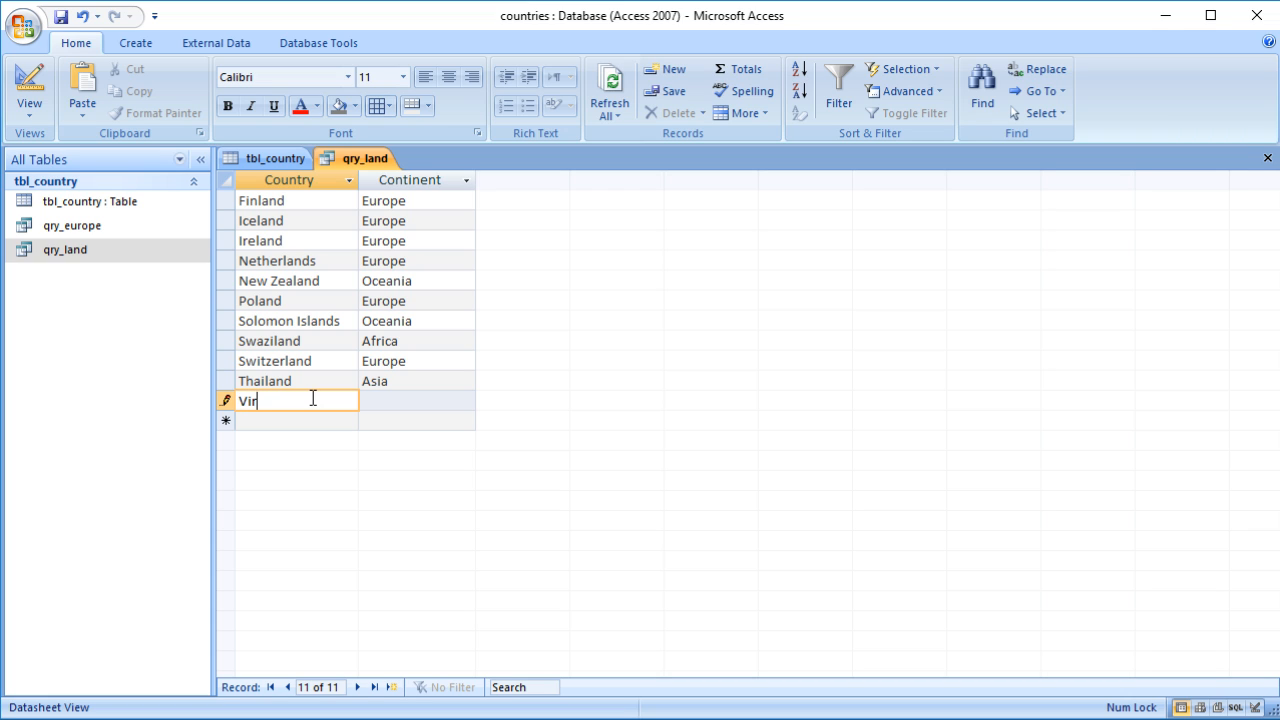
text(nulsIands)
key(Tab)
text(Europe)
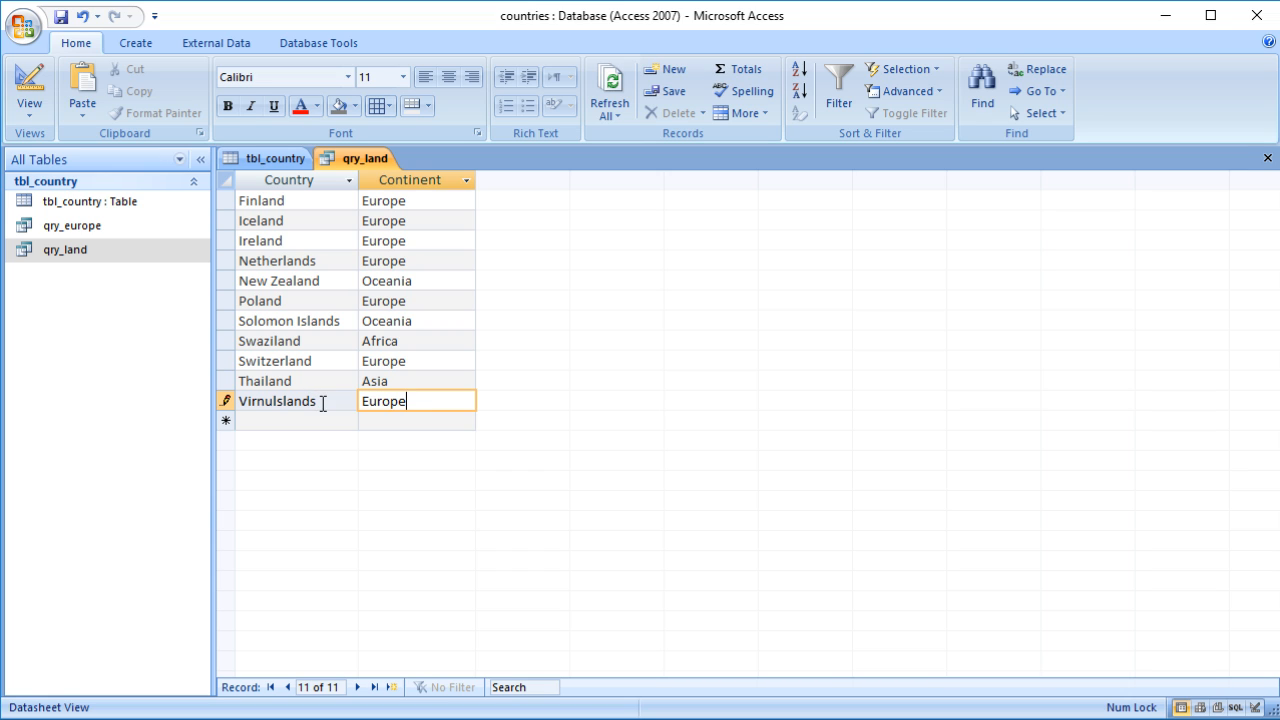
click(320, 401)
key(BackSpace)
click(314, 421)
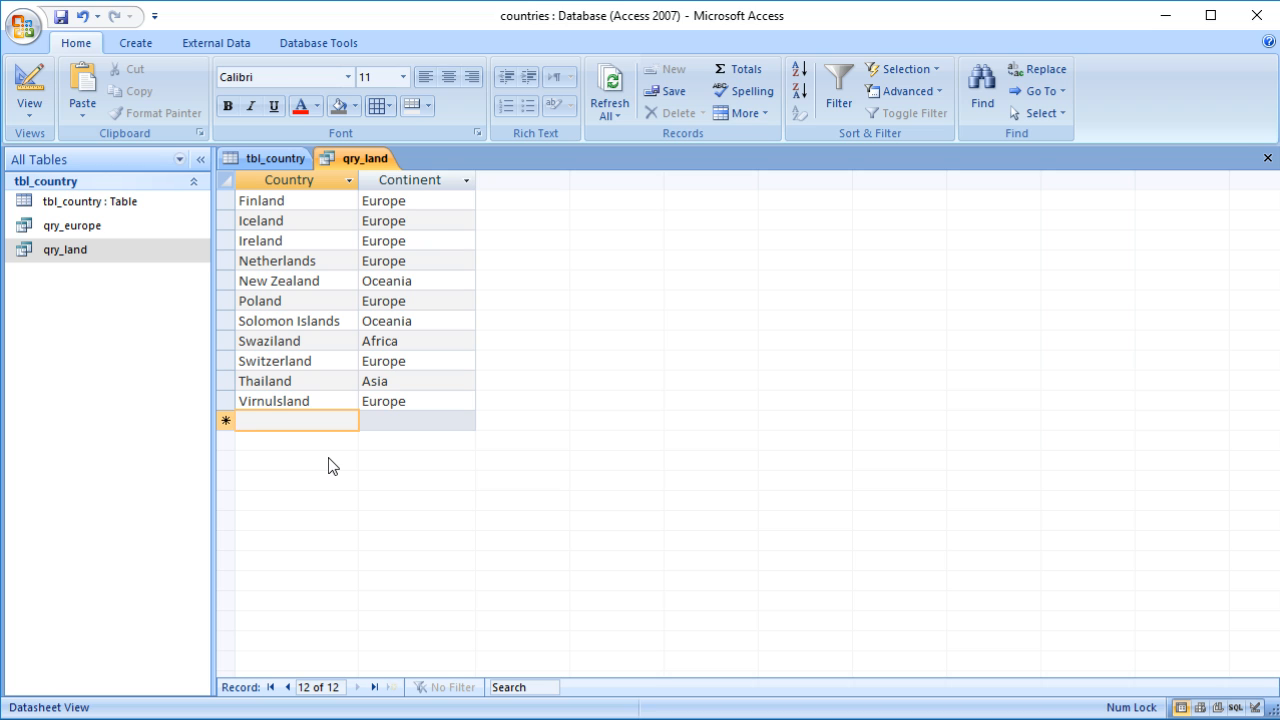
Step: Reopen tbl_country and scroll to its last records to check for the record added via the query
click(277, 160)
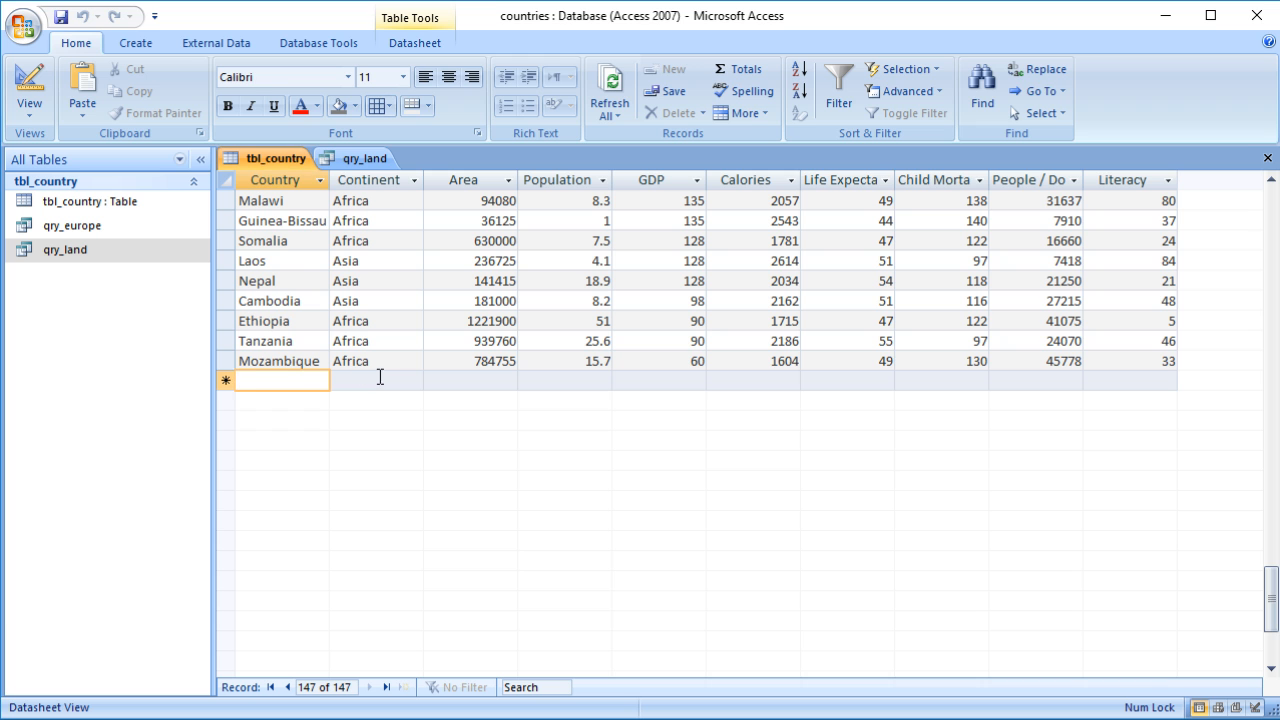
scroll(348, 196, up, 8)
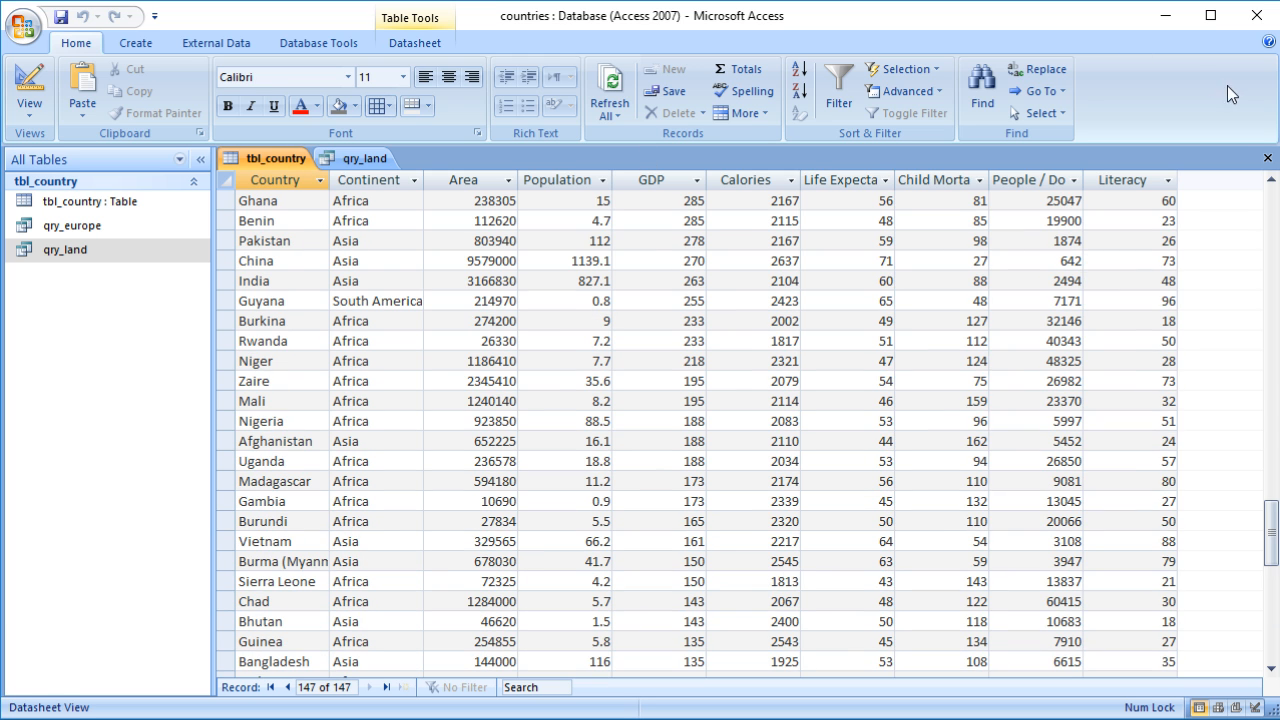
click(1268, 158)
double_click(106, 203)
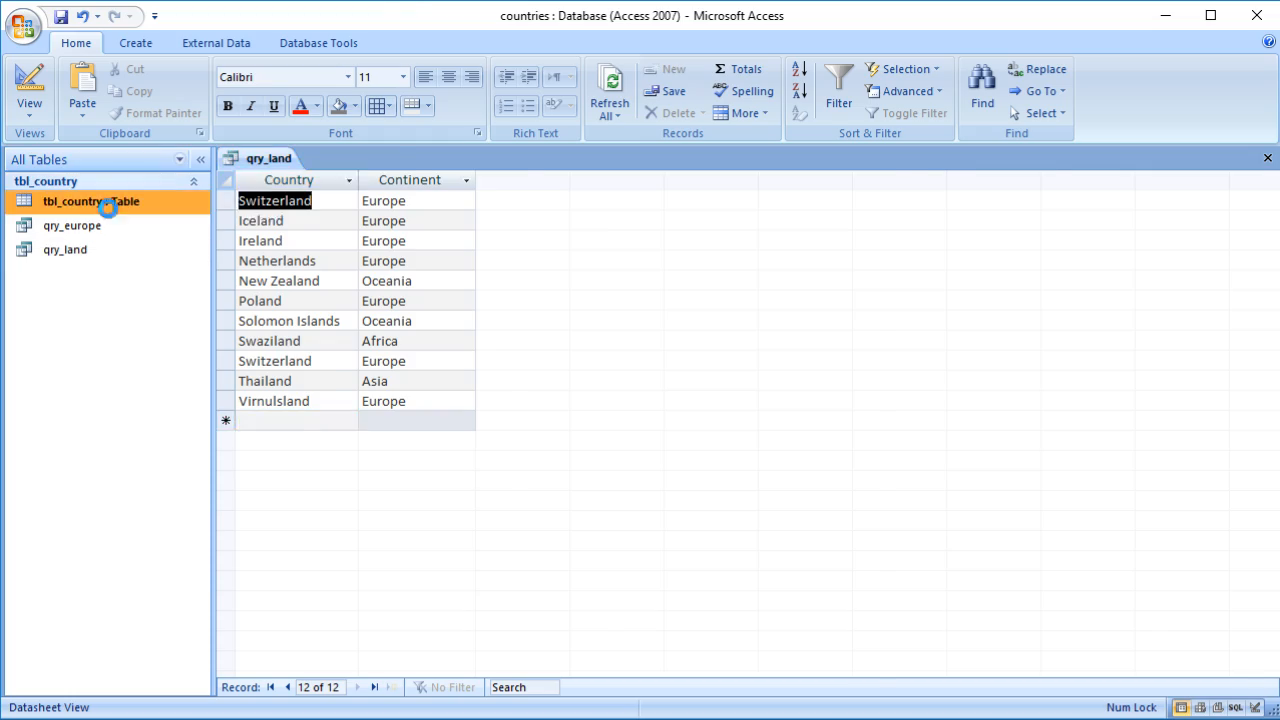
scroll(352, 310, down, 20)
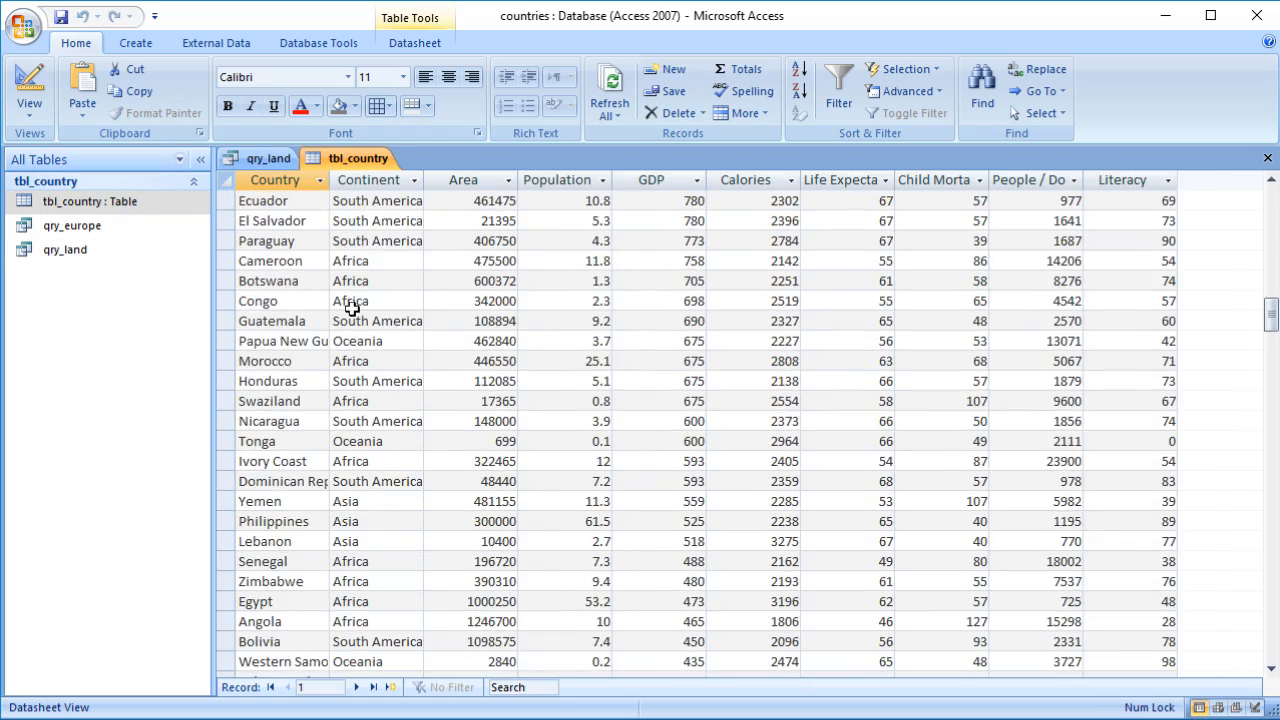
scroll(352, 310, down, 15)
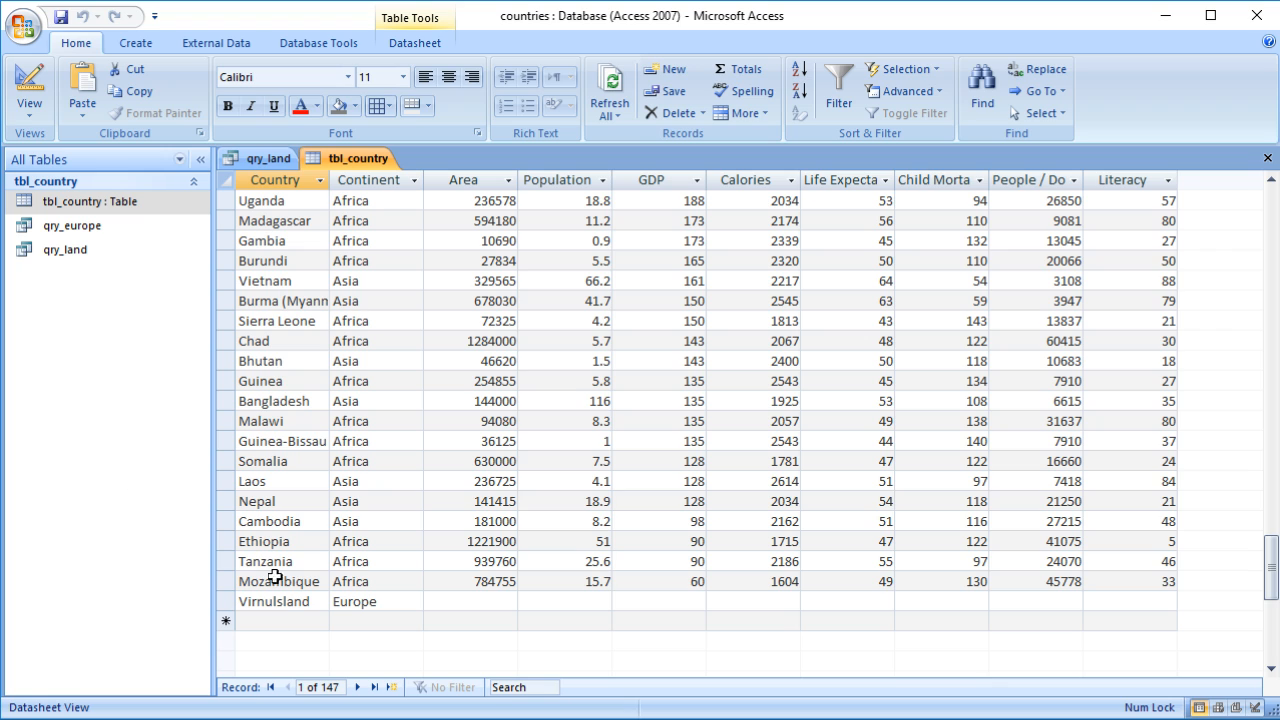